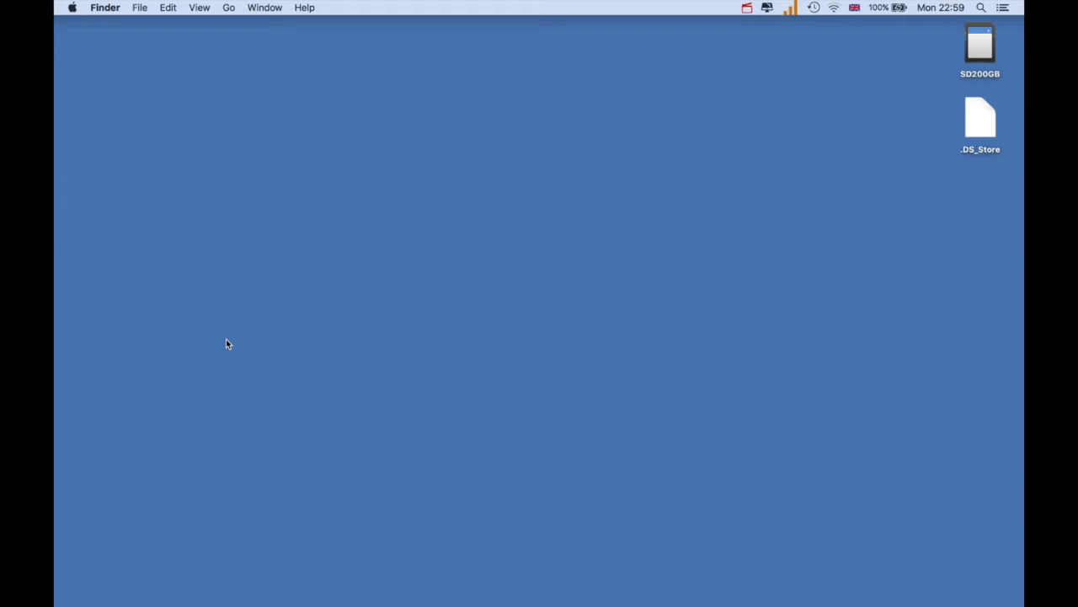
# Show the photometricdataforImageJTest and ImageJ folders, and launch the ImageJ application from its folder
pyautogui.rightClick(97, 590)
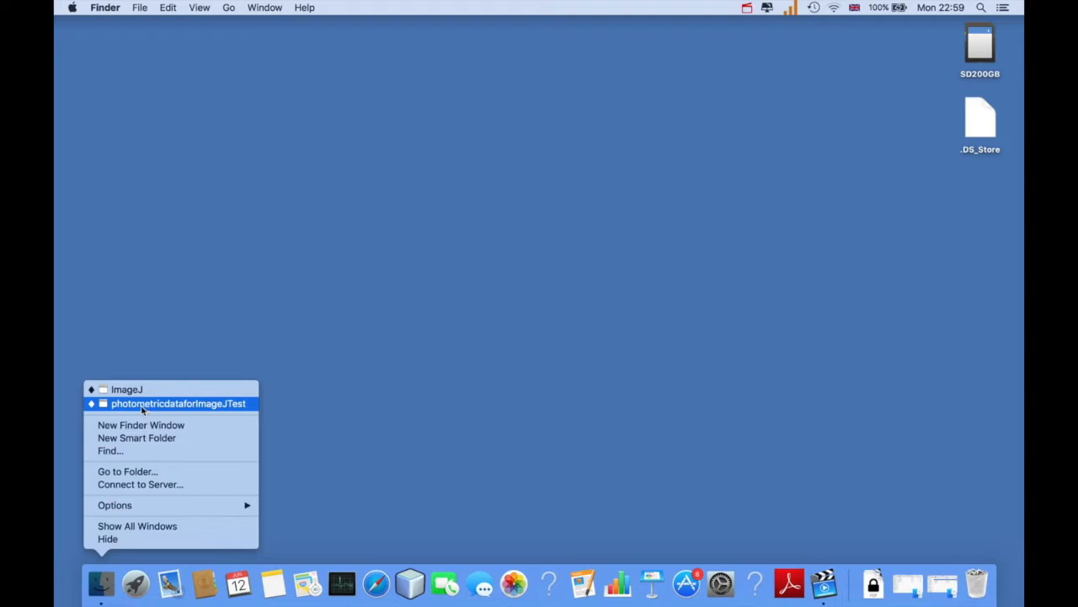
pyautogui.click(143, 403)
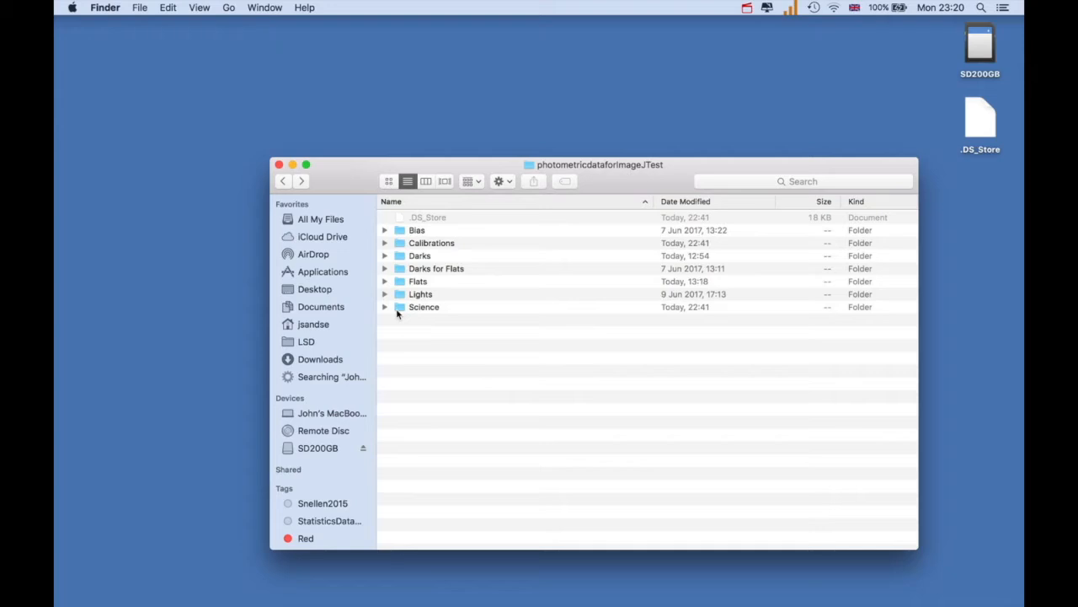
pyautogui.rightClick(102, 595)
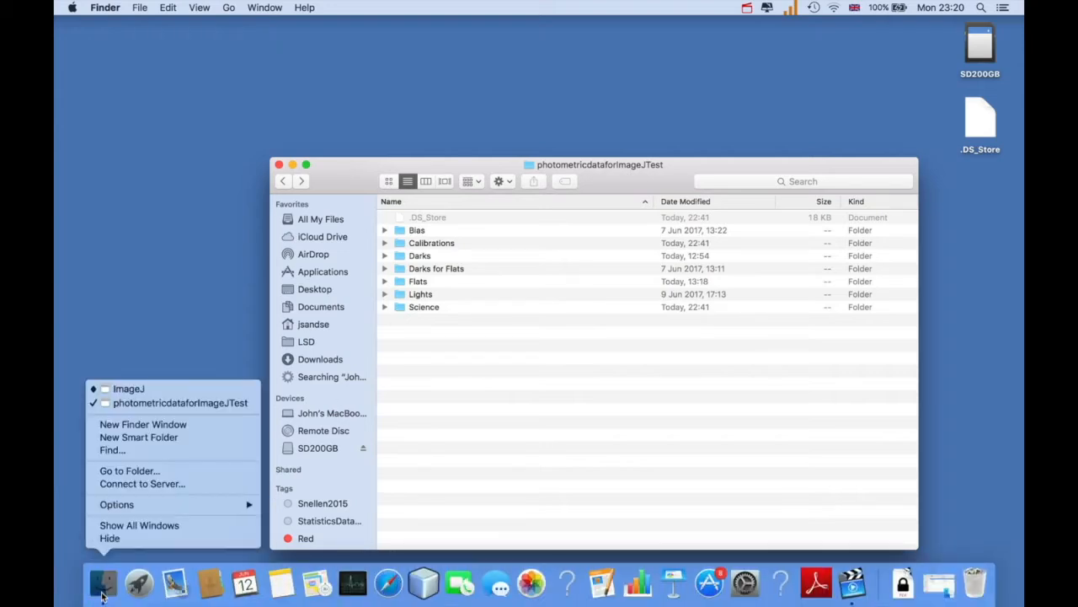
pyautogui.click(126, 393)
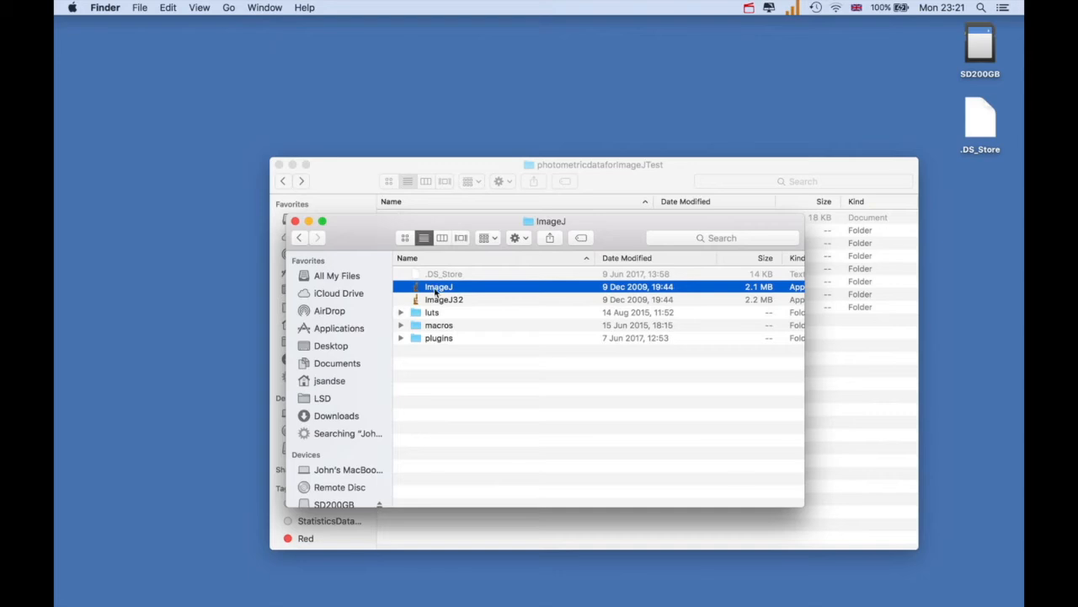
pyautogui.doubleClick(436, 287)
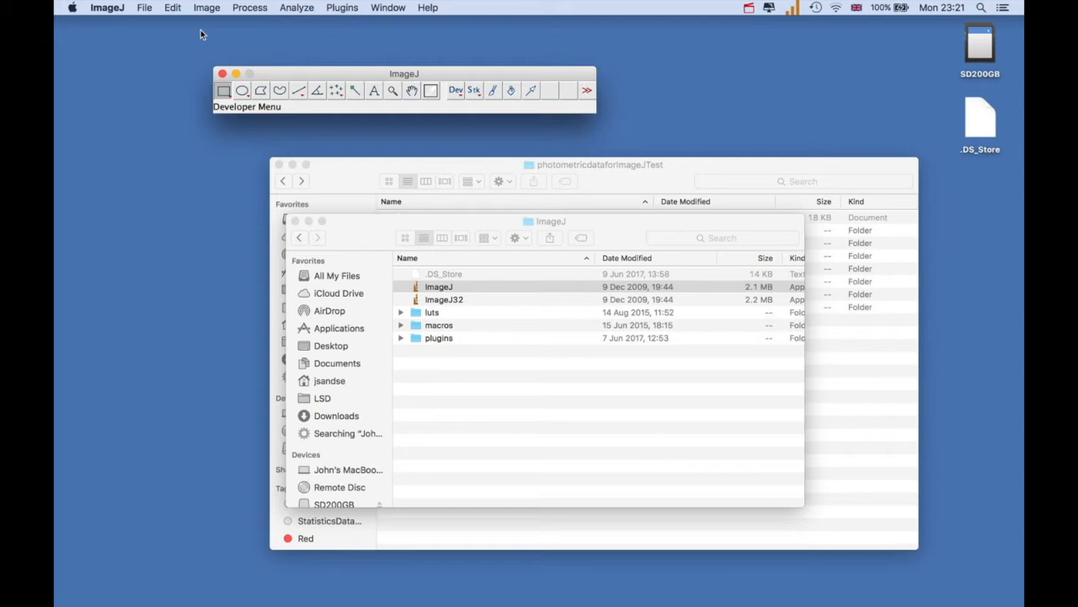
# Import the Bias folder as an image sequence of 10 images, starting at image 1 with increment 1 and 100% scale
pyautogui.click(145, 9)
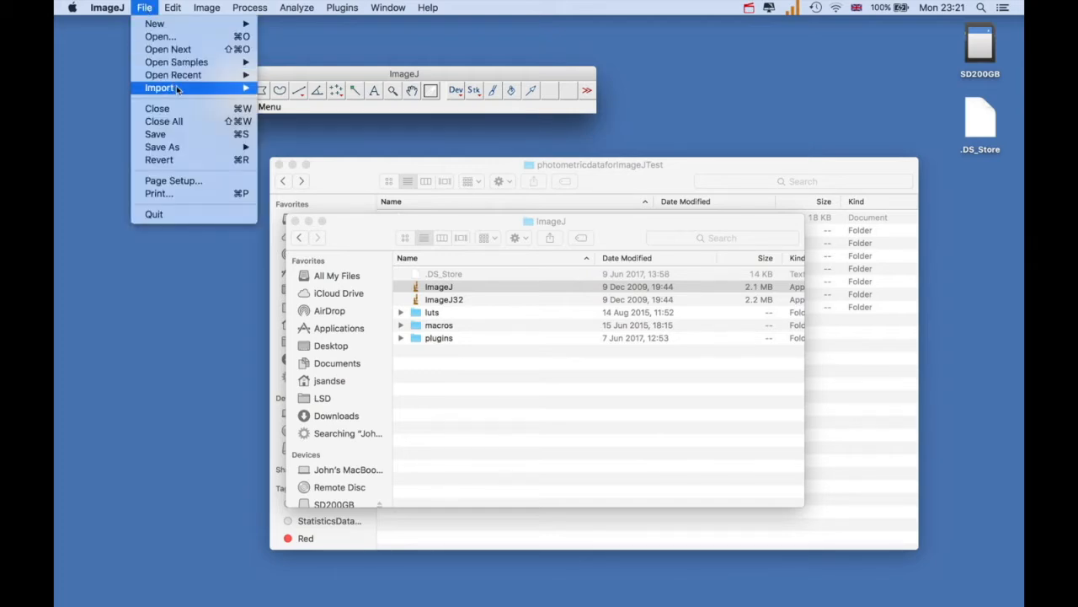
pyautogui.moveTo(217, 89)
pyautogui.click(283, 89)
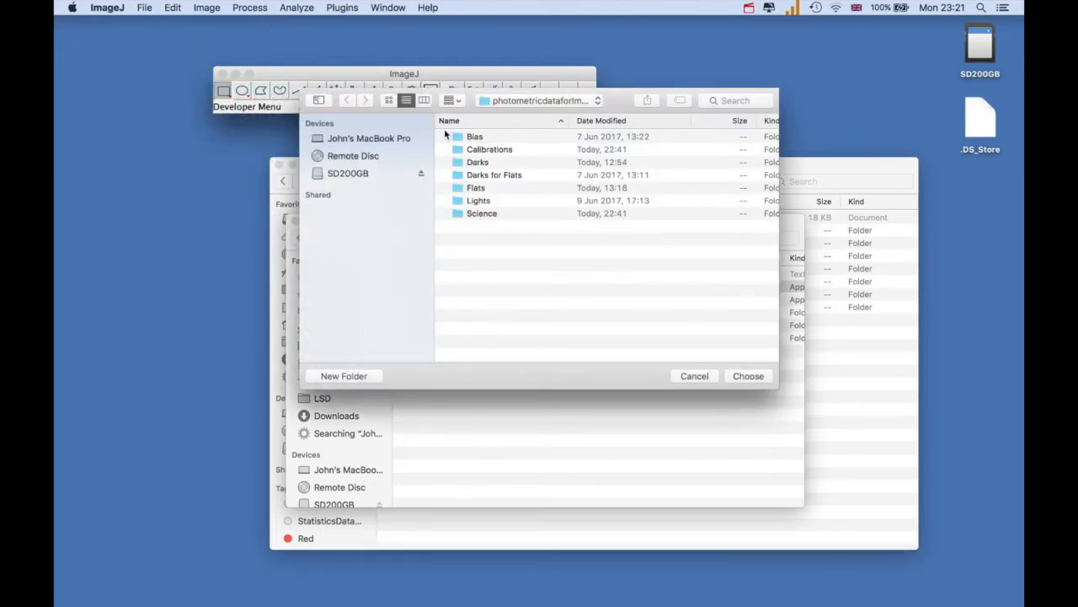
pyautogui.click(457, 139)
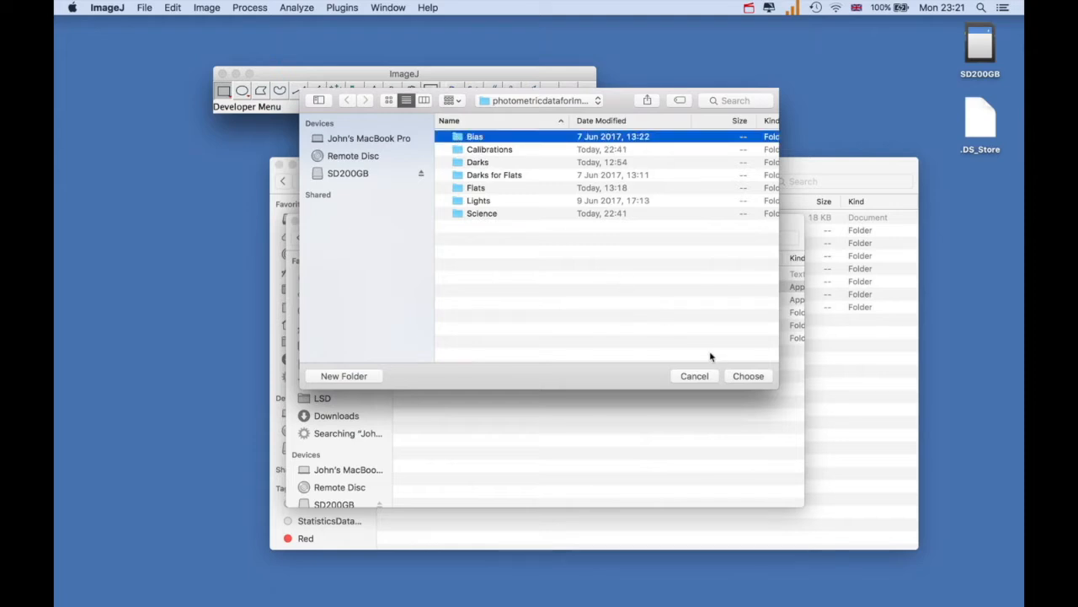
pyautogui.click(744, 376)
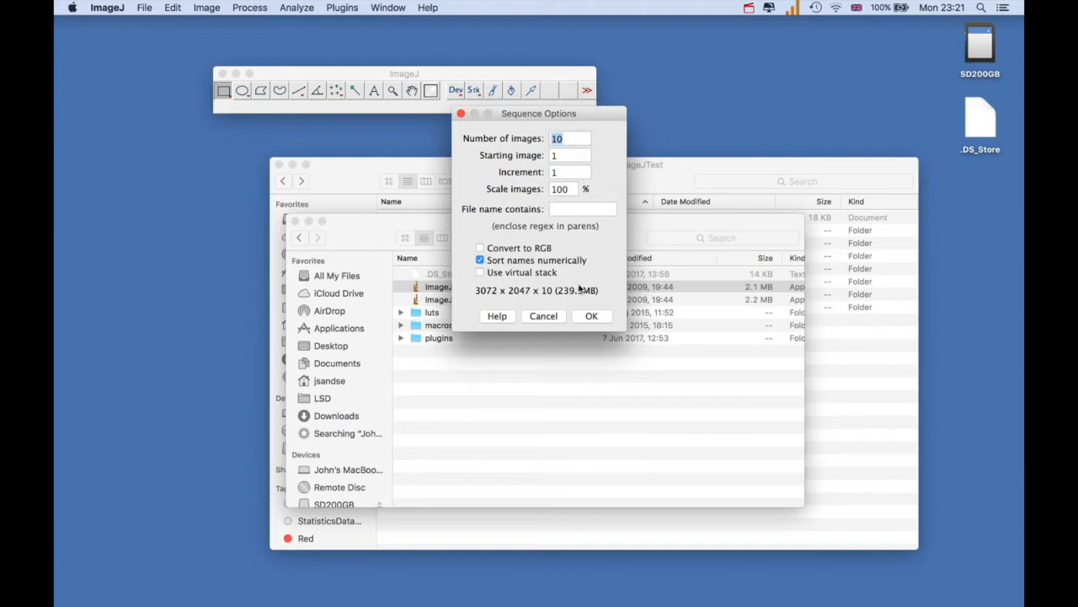
pyautogui.click(589, 316)
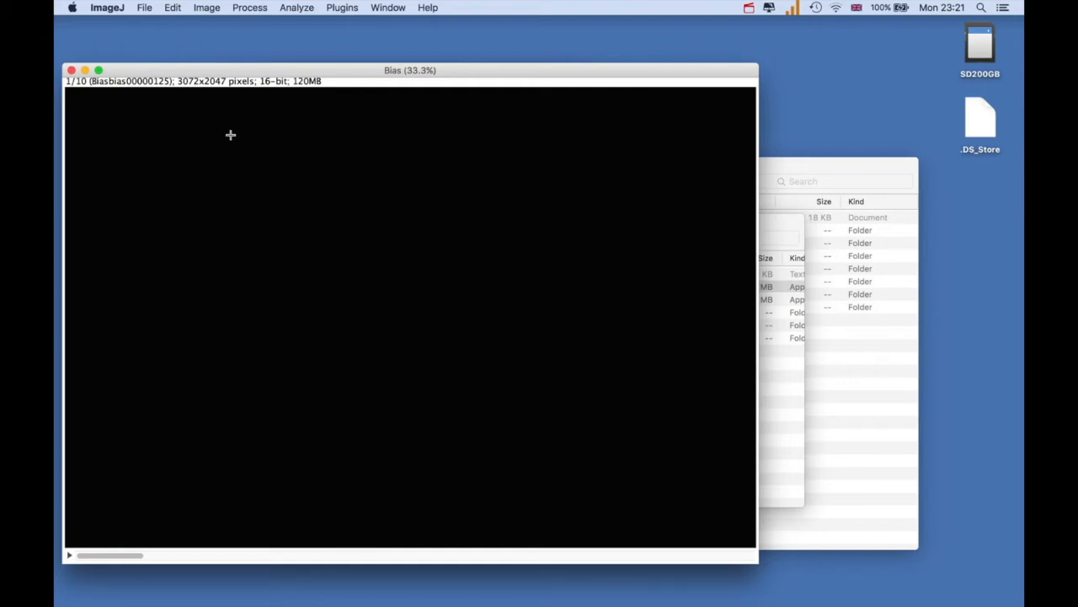
# Open the brightness and contrast adjustment for the Bias stack and apply automatic display scaling
pyautogui.click(206, 8)
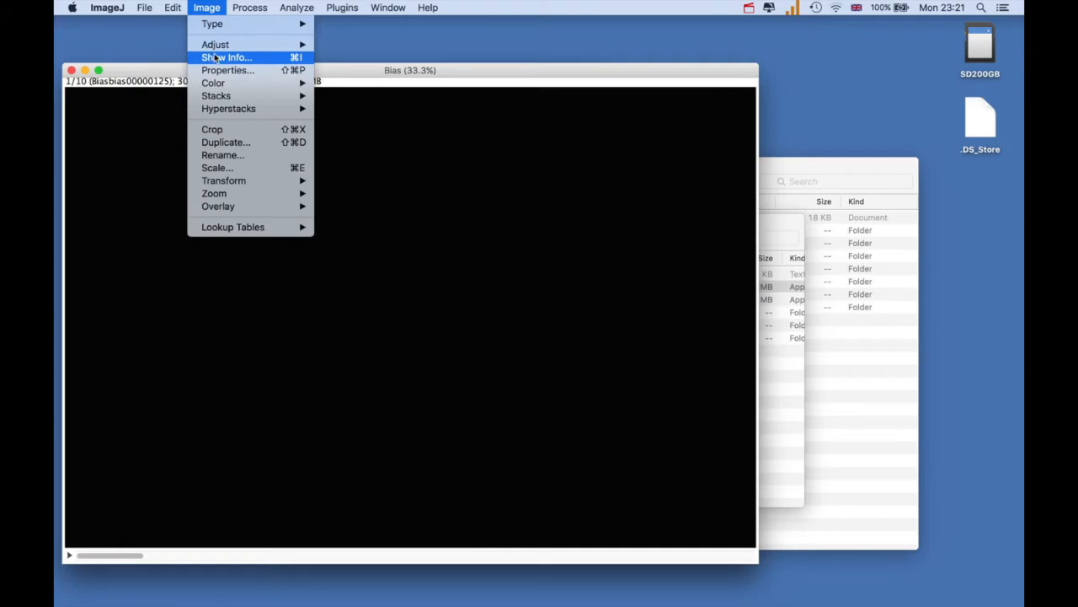
pyautogui.moveTo(236, 45)
pyautogui.click(342, 47)
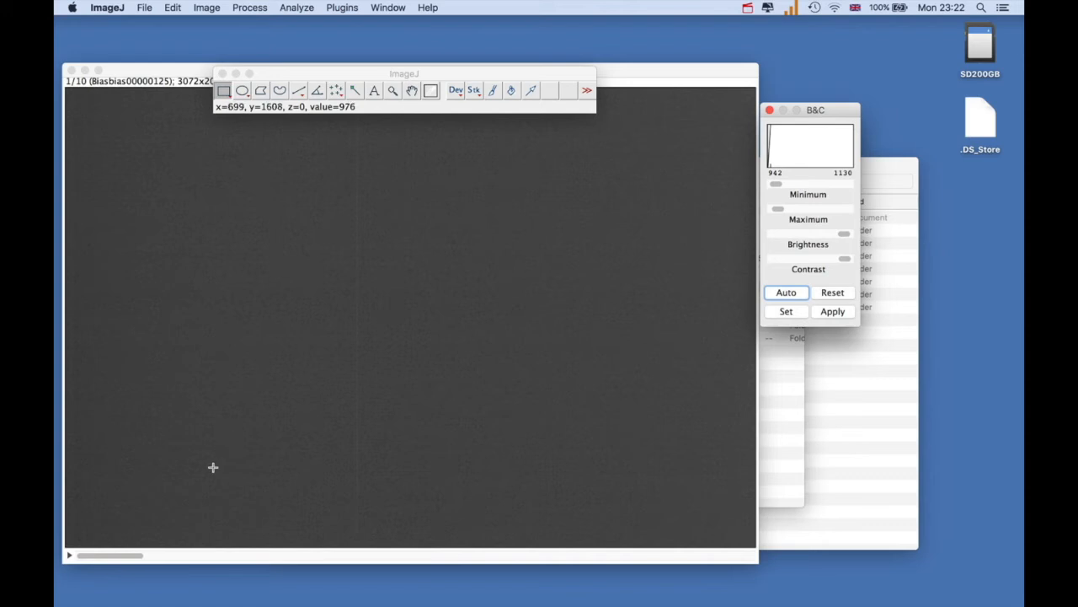
# Look through the frames of the Bias stack and return to the first one
pyautogui.click(182, 560)
pyautogui.click(253, 559)
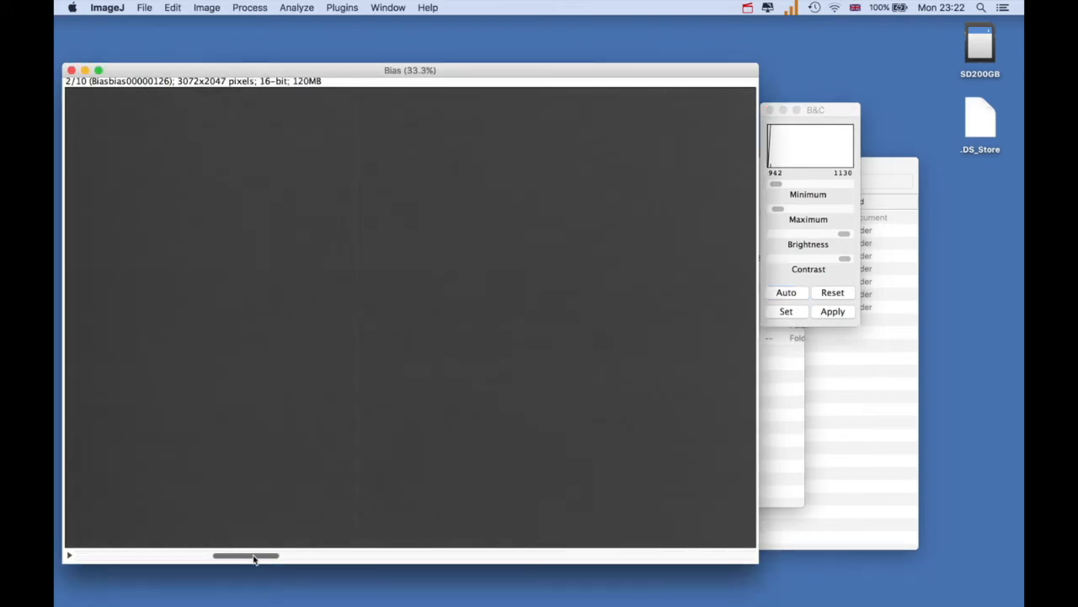
pyautogui.click(326, 559)
pyautogui.click(410, 561)
pyautogui.click(282, 561)
pyautogui.click(253, 561)
pyautogui.click(192, 561)
pyautogui.click(138, 561)
# Create a master bias image named BIAS.fits from the Bias stack with the CCD plugin
pyautogui.click(342, 9)
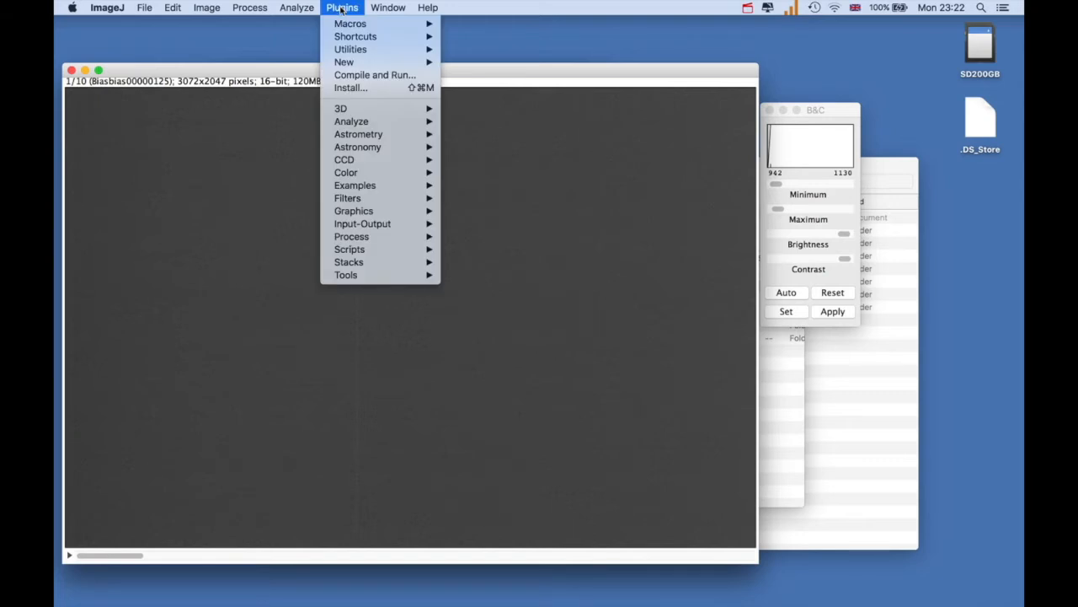
pyautogui.moveTo(388, 161)
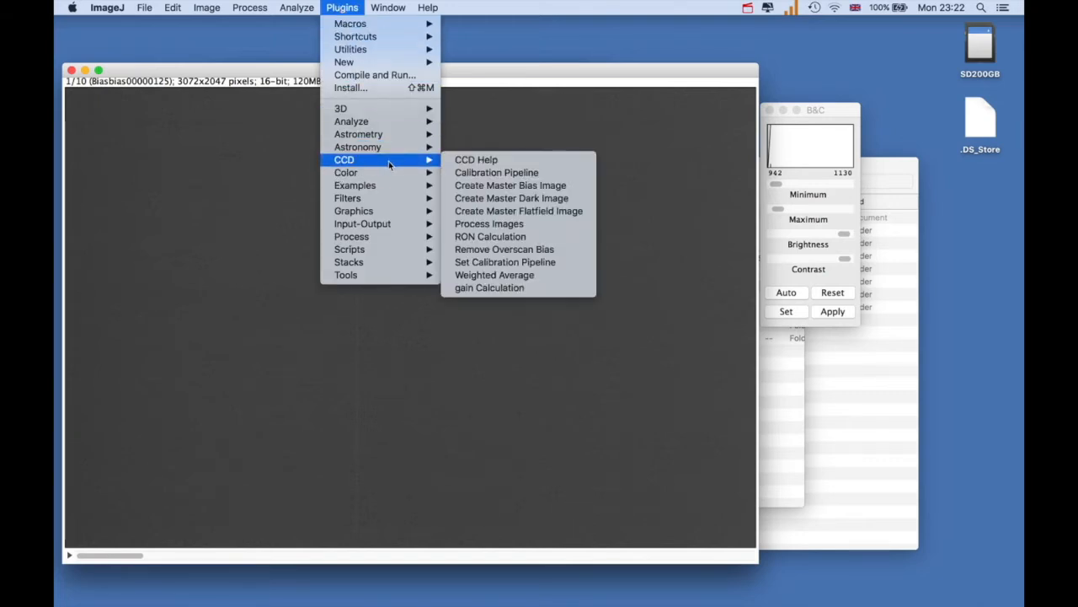
pyautogui.click(486, 186)
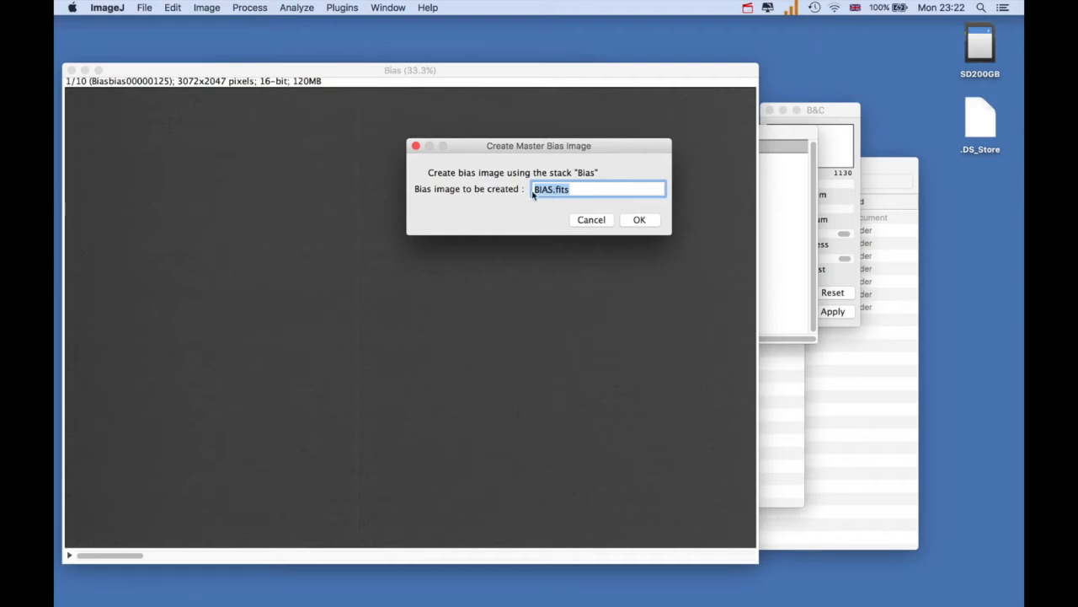
pyautogui.click(637, 221)
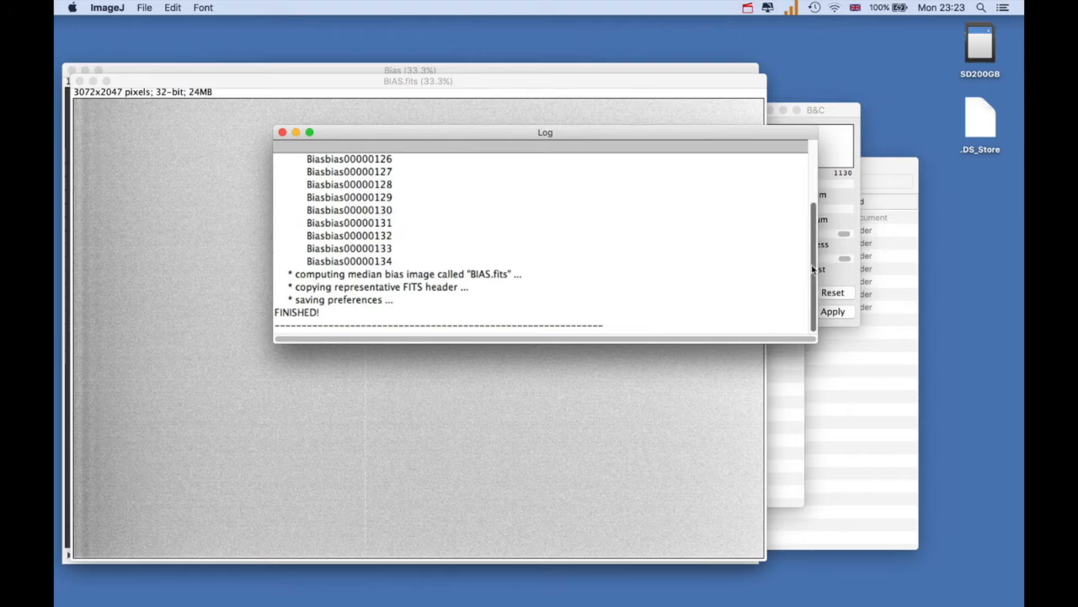
# Read through the log of the master bias creation and close it
pyautogui.moveTo(814, 270); pyautogui.dragTo(810, 190)
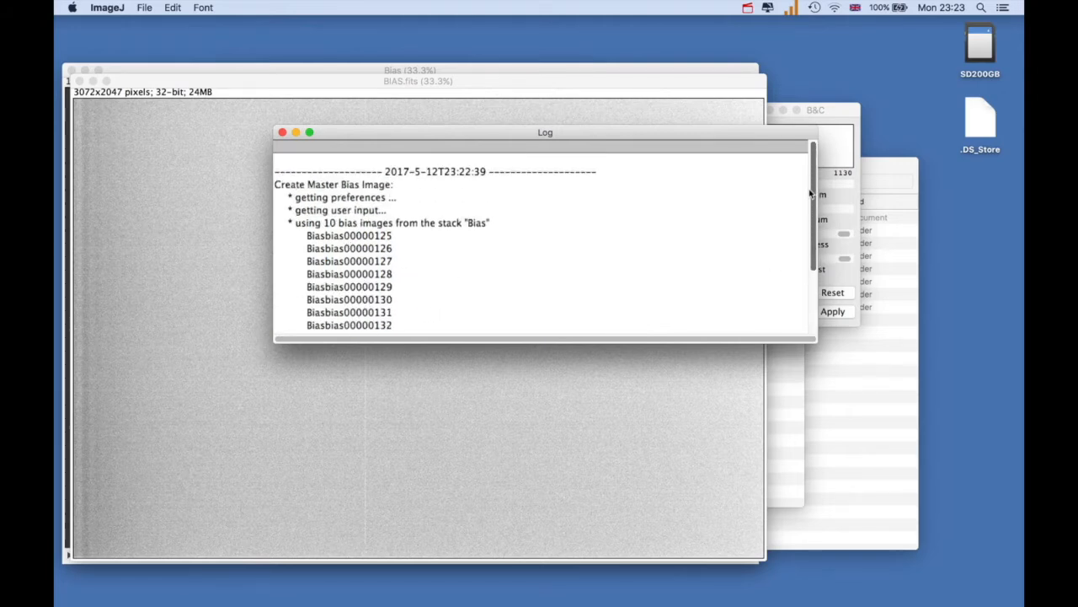
pyautogui.moveTo(810, 207); pyautogui.dragTo(806, 264)
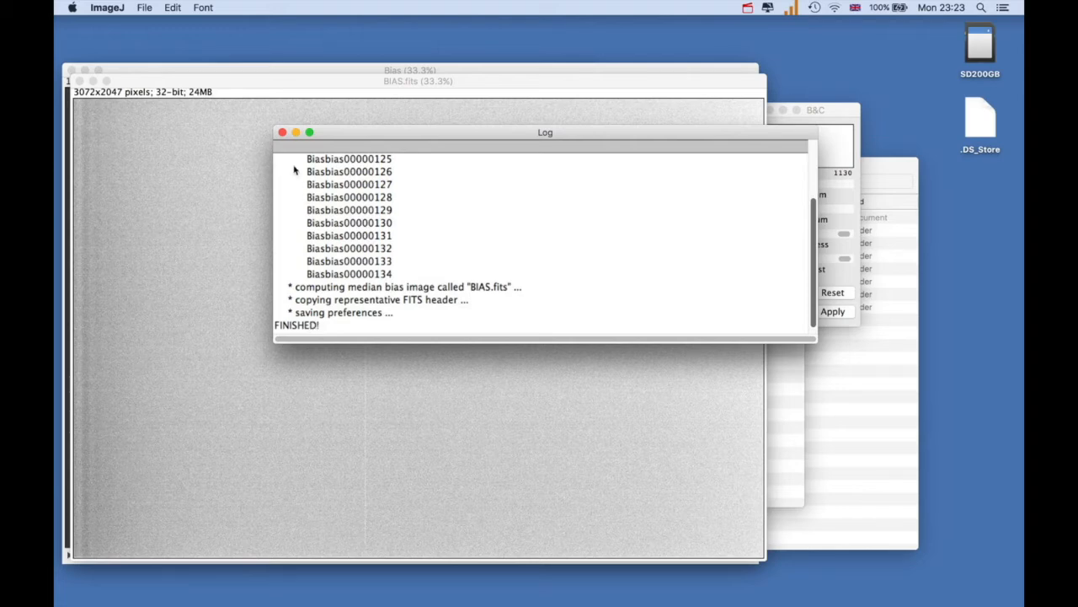
pyautogui.click(283, 133)
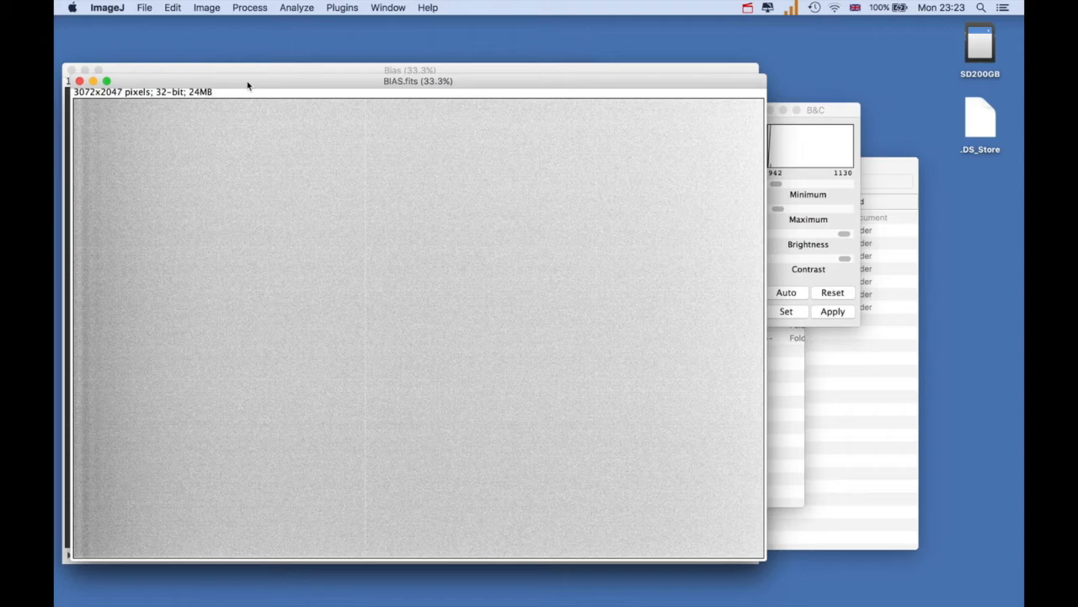
# Save the master bias image in FITS format as BIAS in the Calibrations folder of photometricdataforImageJTest
pyautogui.click(145, 8)
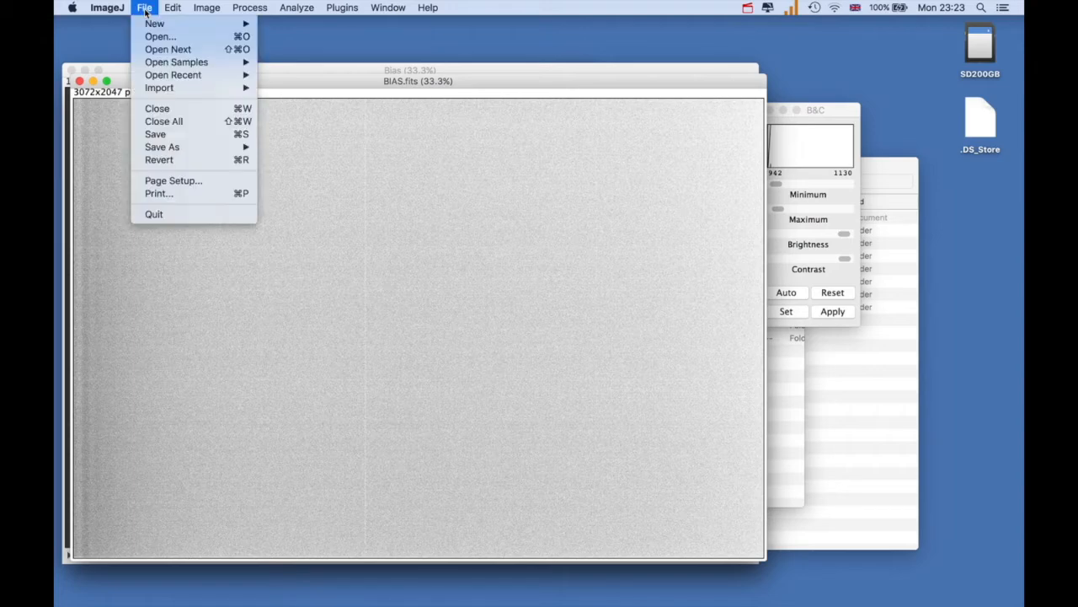
pyautogui.moveTo(150, 148)
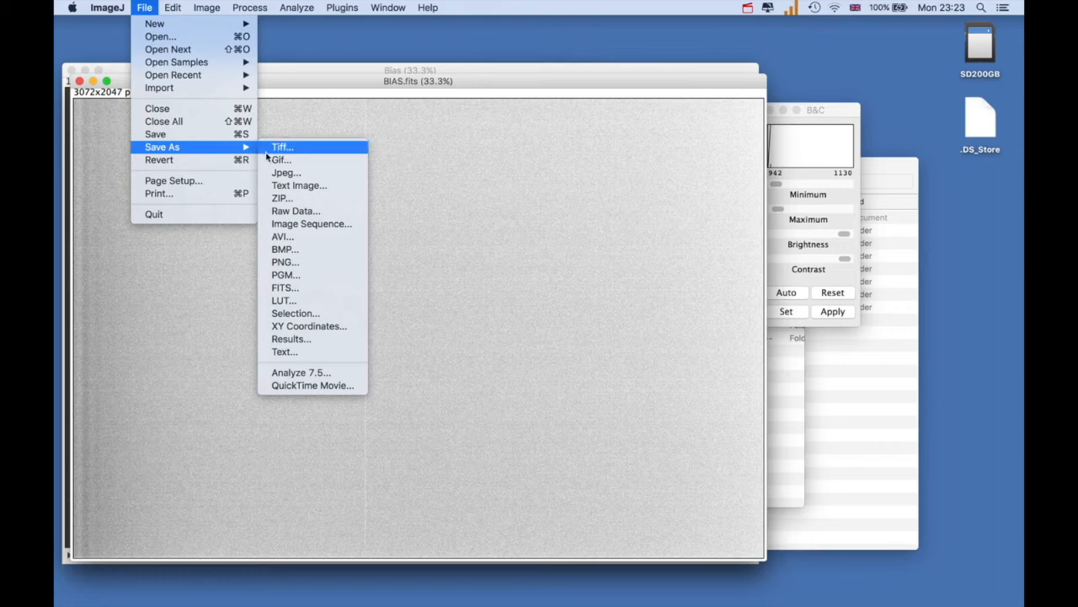
pyautogui.click(276, 289)
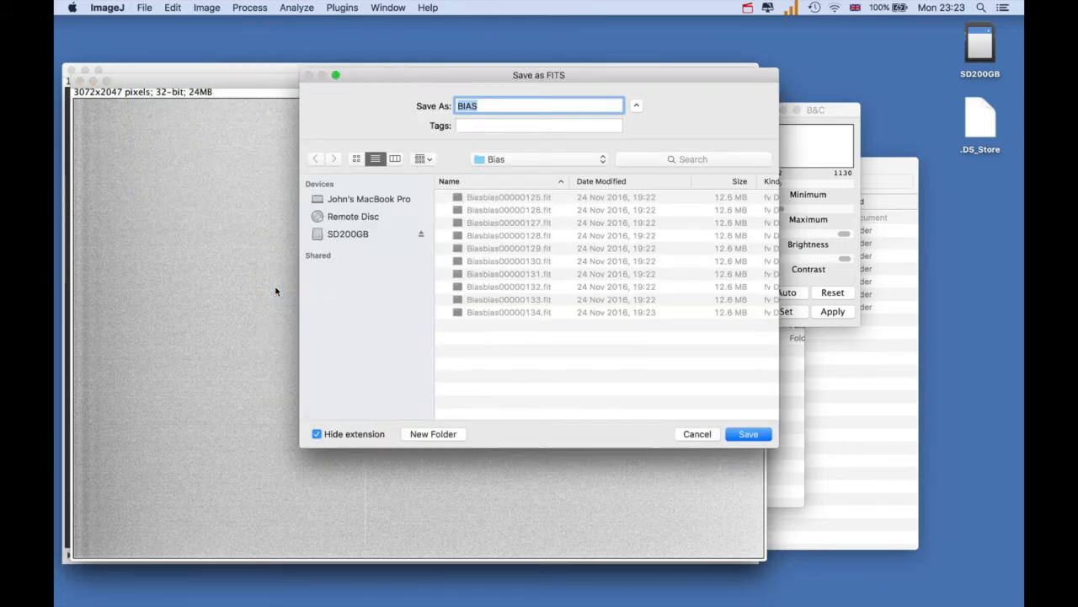
pyautogui.click(605, 162)
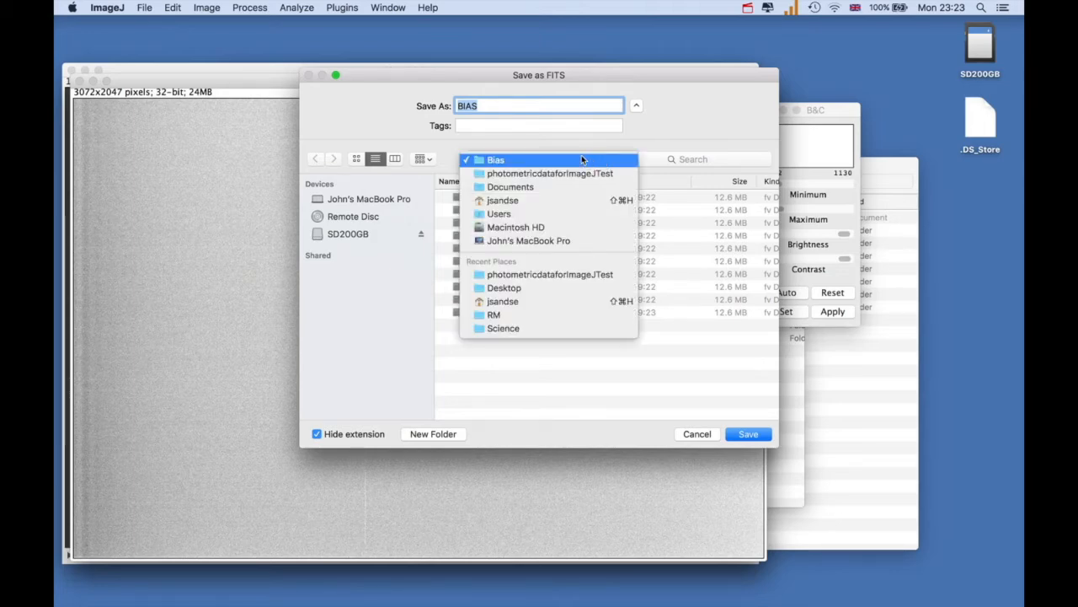
pyautogui.click(572, 173)
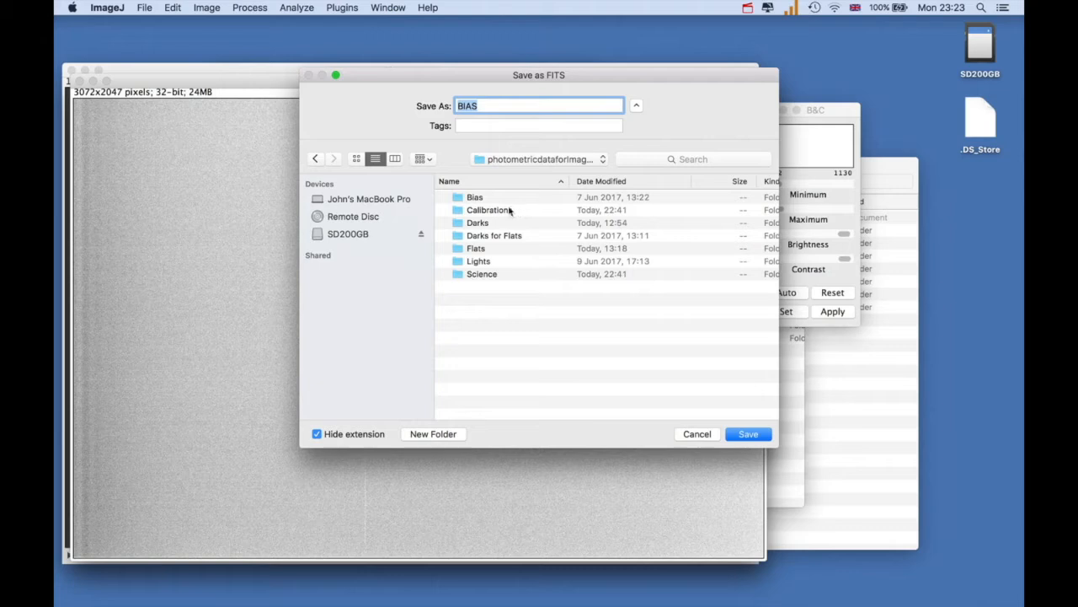
pyautogui.doubleClick(508, 210)
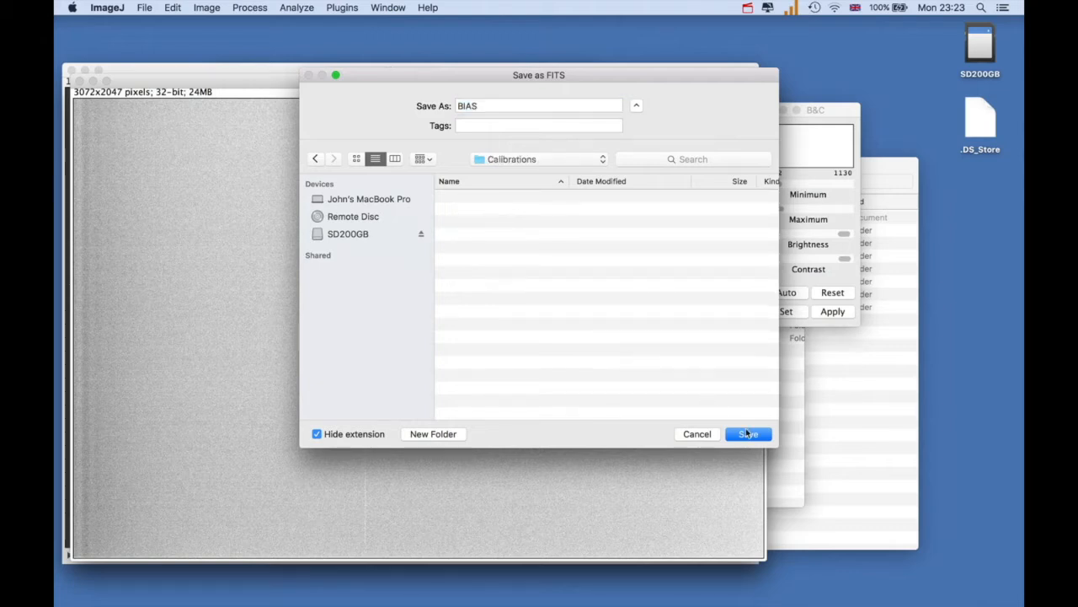
pyautogui.click(747, 433)
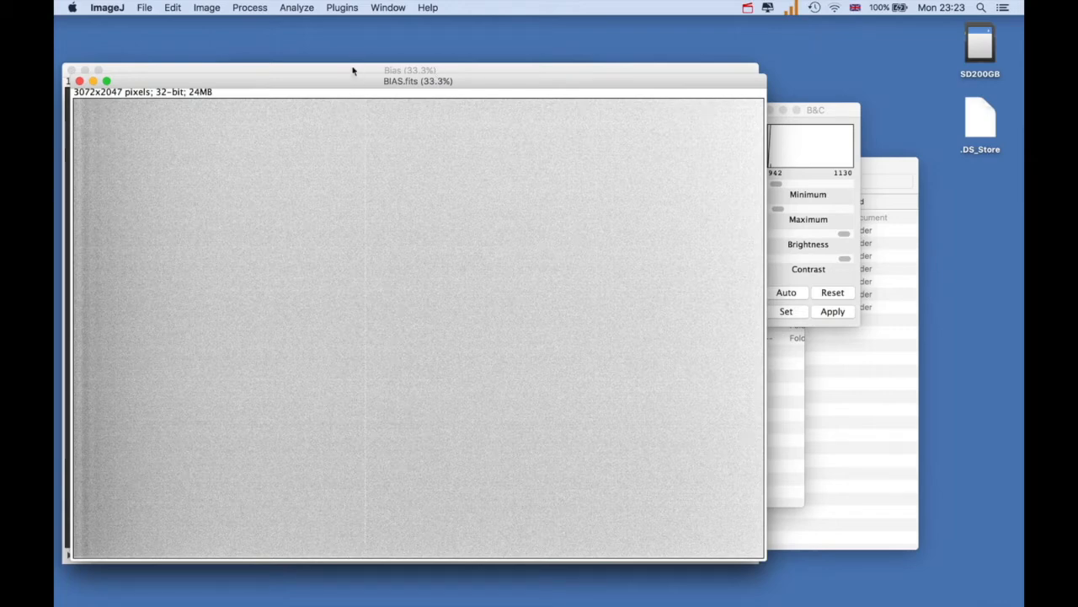
# Move the BIAS.fits window clear of the Bias stack and close the stack
pyautogui.moveTo(345, 87); pyautogui.dragTo(347, 112)
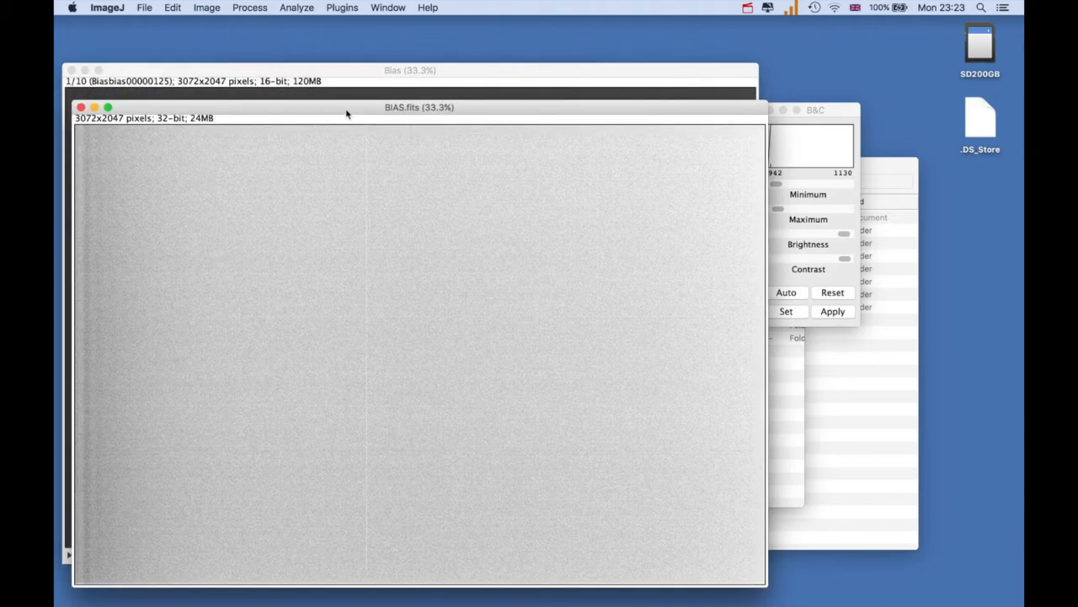
pyautogui.click(354, 72)
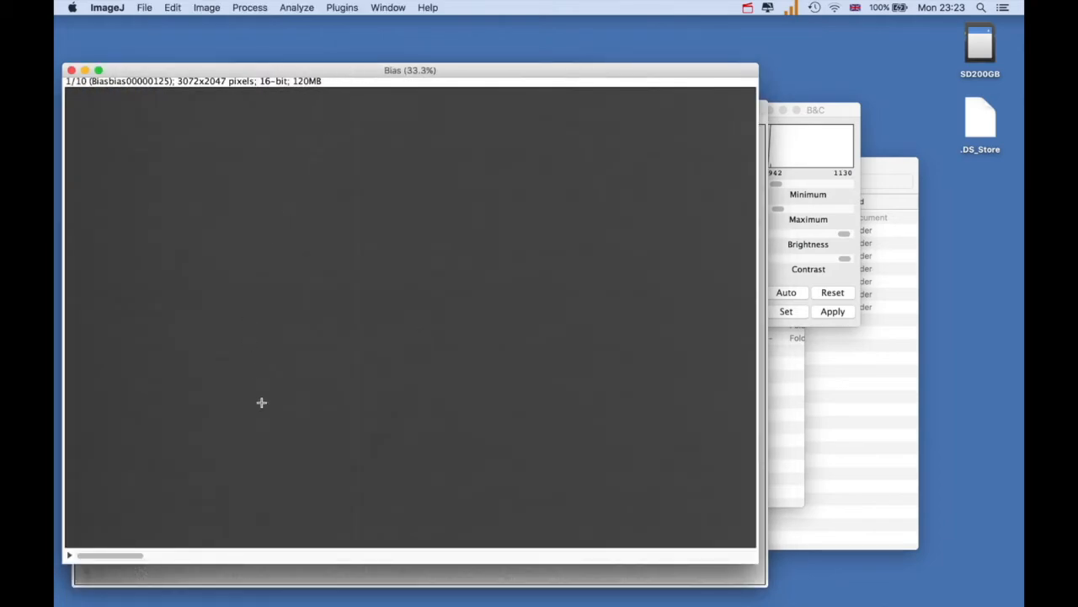
pyautogui.click(72, 71)
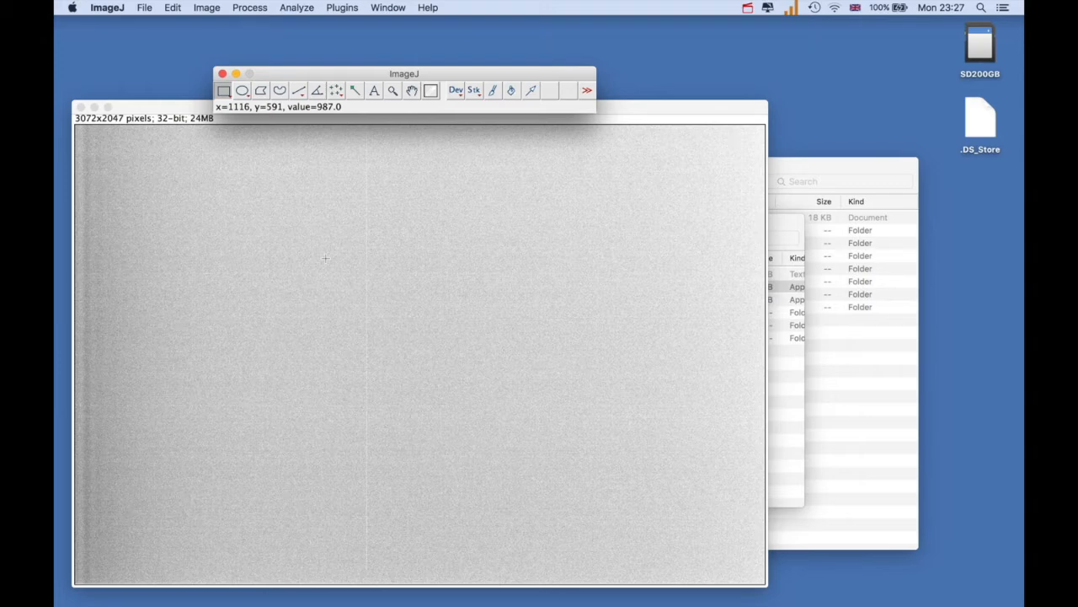
# Import the Darks folder of photometricdataforImageJTest as an image sequence of 10 images at 100% scale, with names sorted numerically
pyautogui.click(146, 8)
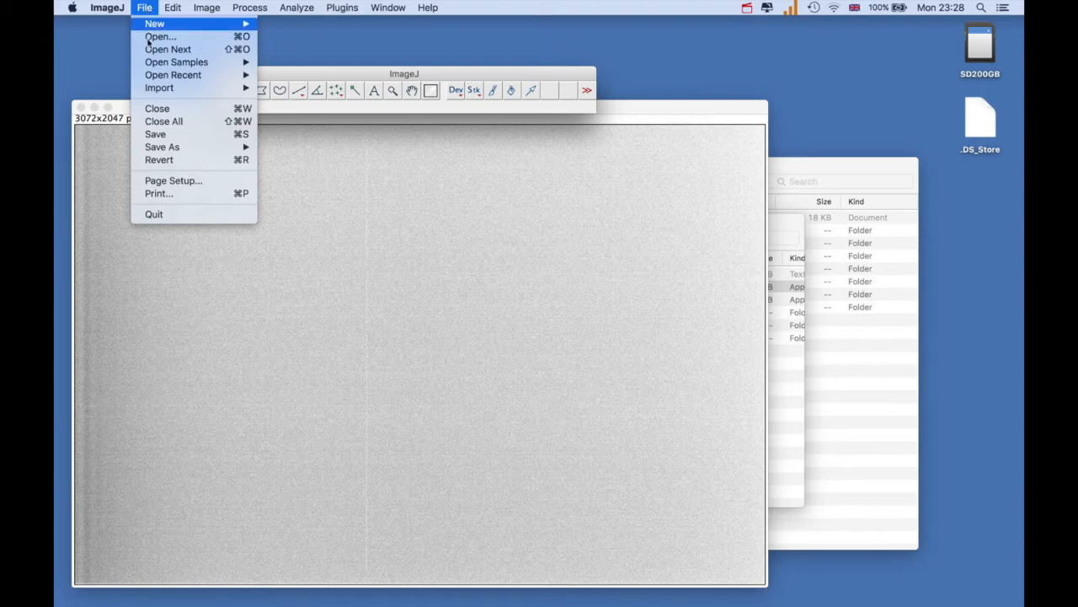
pyautogui.moveTo(170, 89)
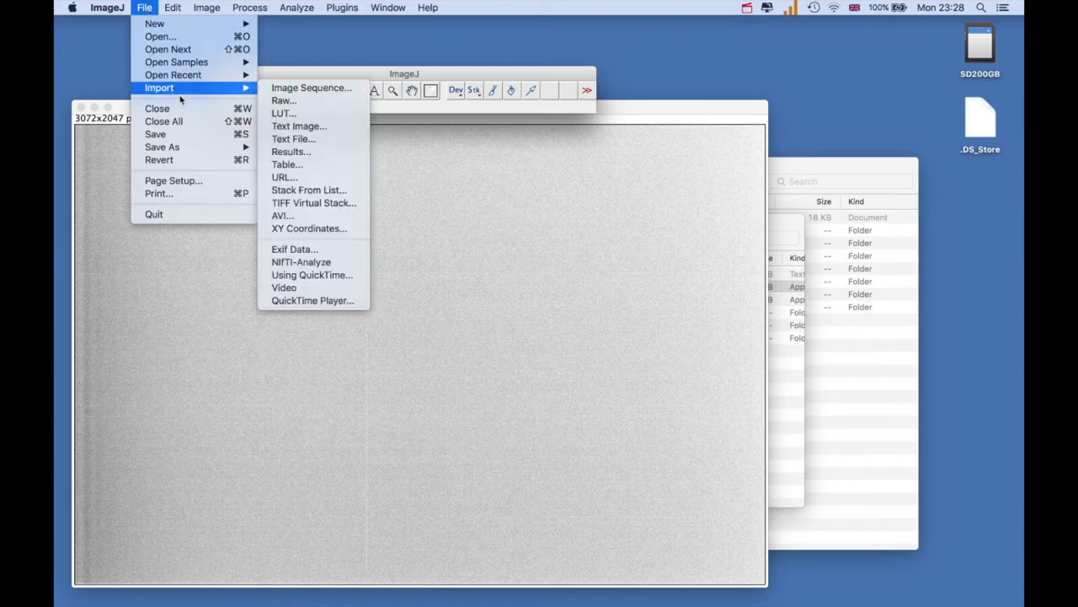
pyautogui.click(287, 89)
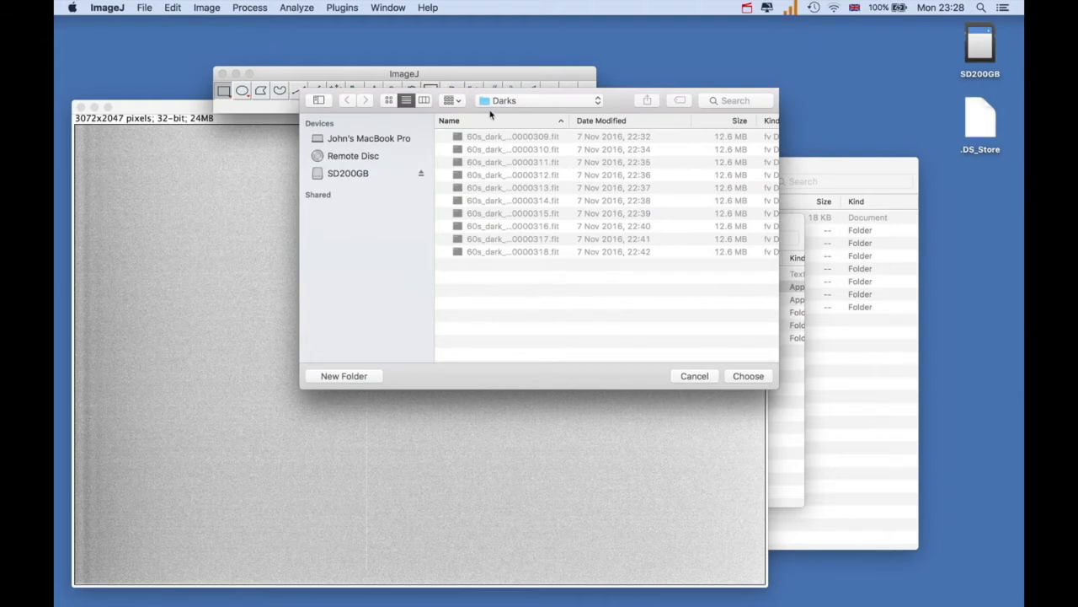
pyautogui.click(599, 102)
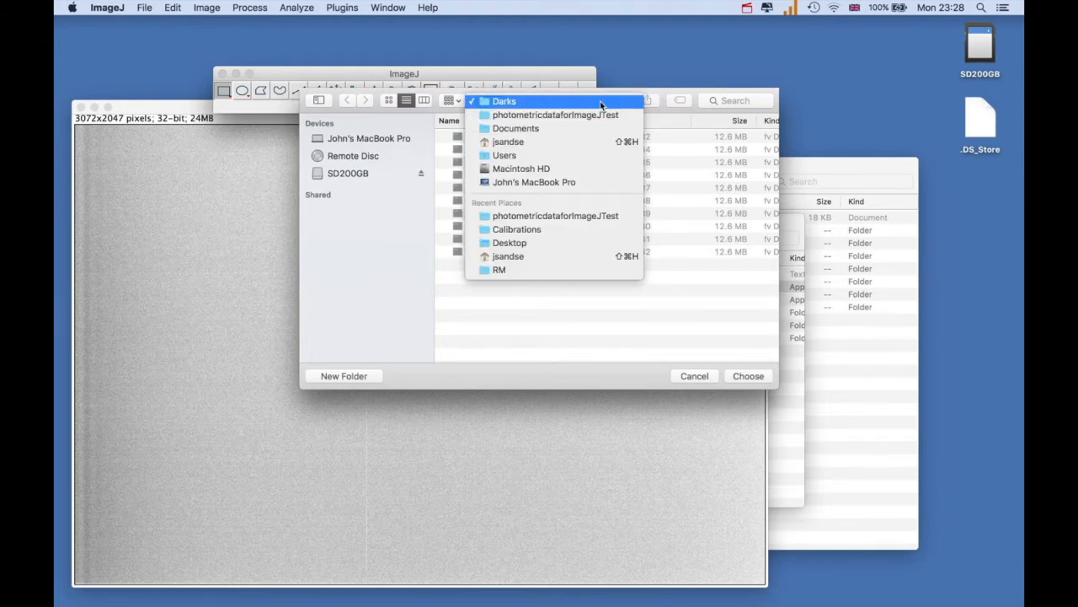
pyautogui.click(552, 116)
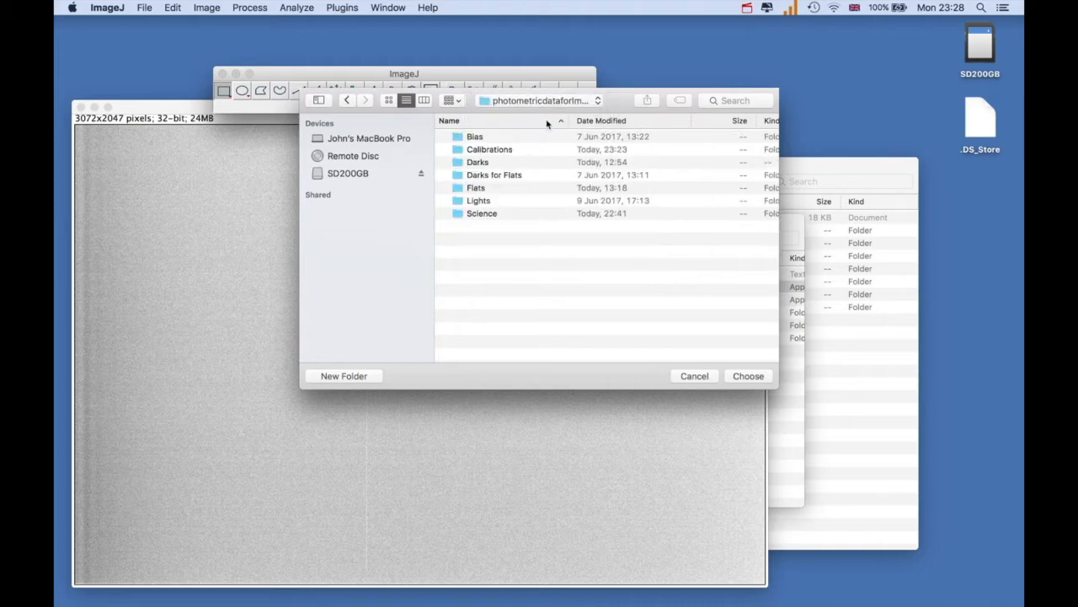
pyautogui.click(477, 163)
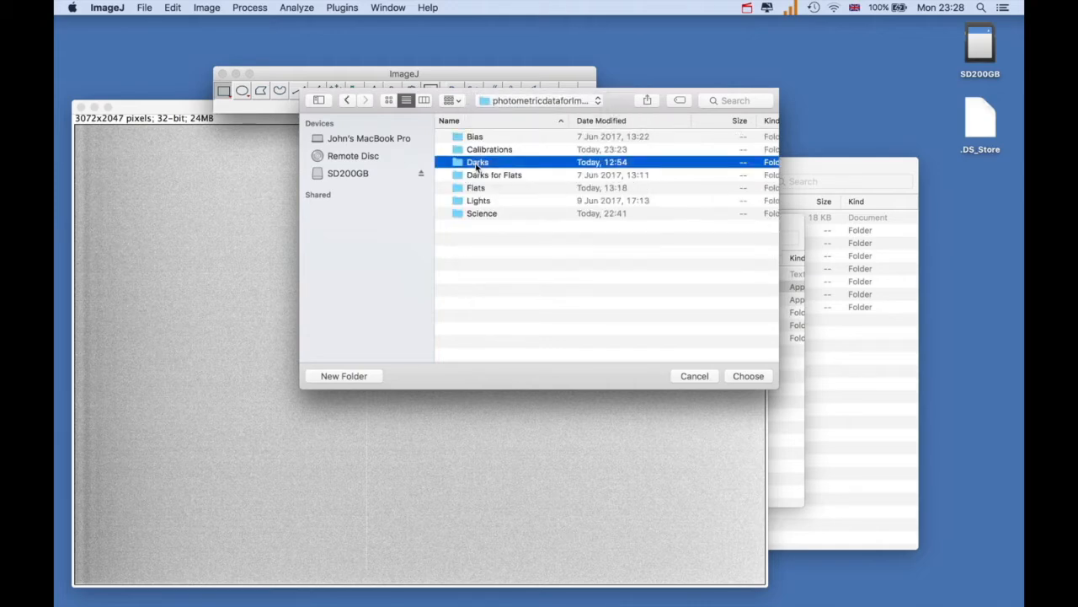
pyautogui.click(747, 376)
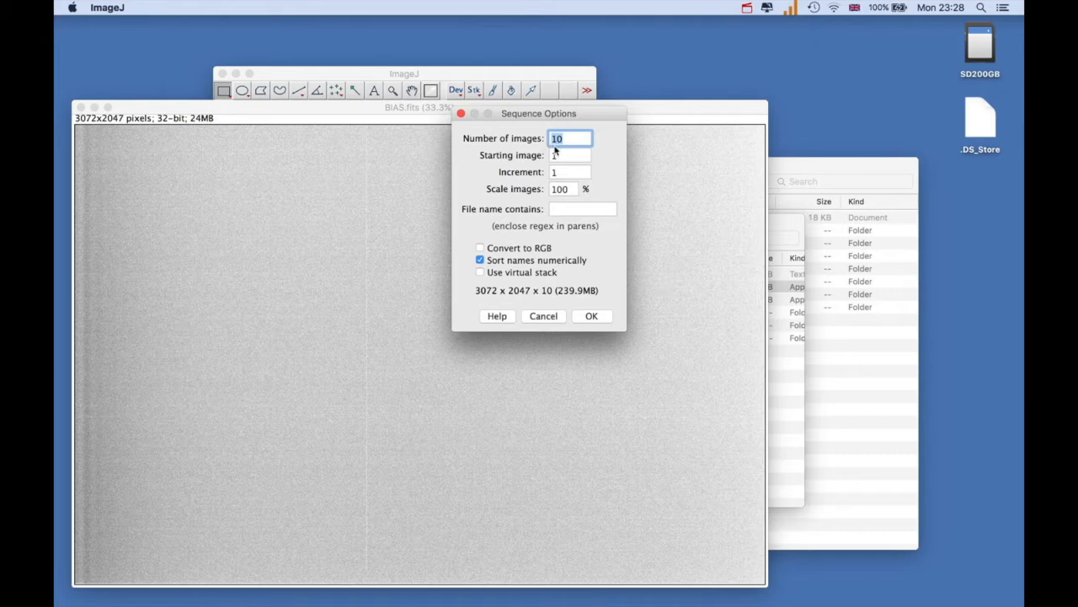
pyautogui.click(590, 316)
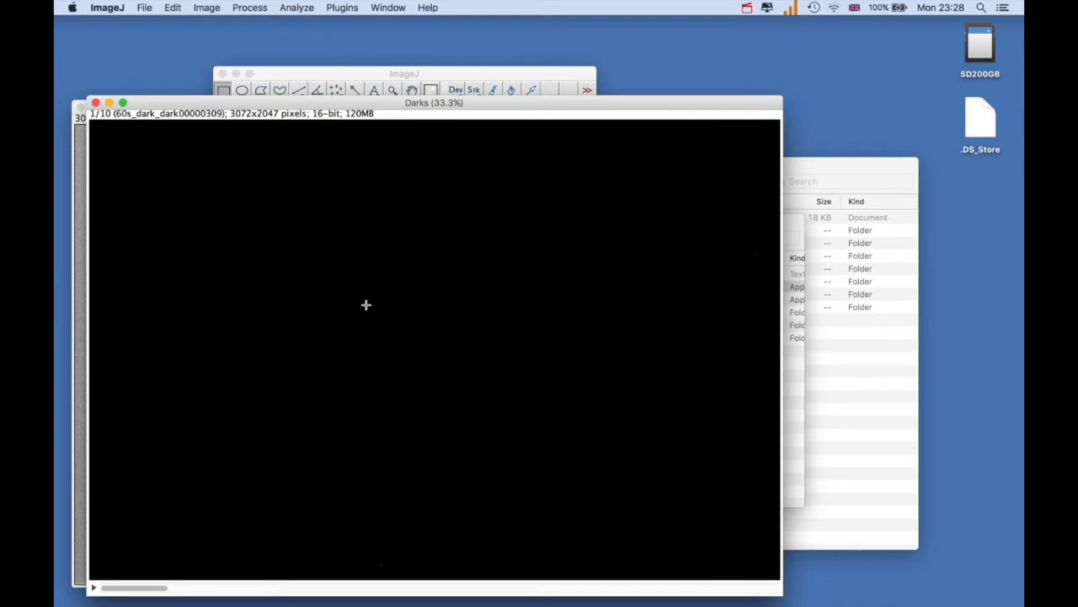
# Adjust the brightness and contrast of the Darks stack by lowering the display maximum to about 1846
pyautogui.click(206, 8)
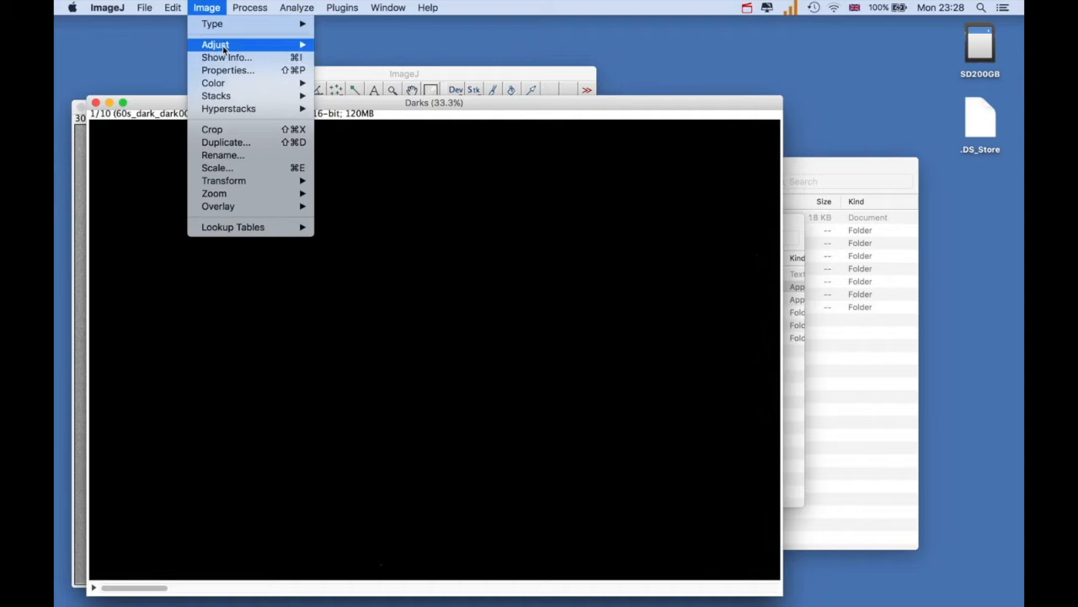
pyautogui.moveTo(228, 48)
pyautogui.click(340, 45)
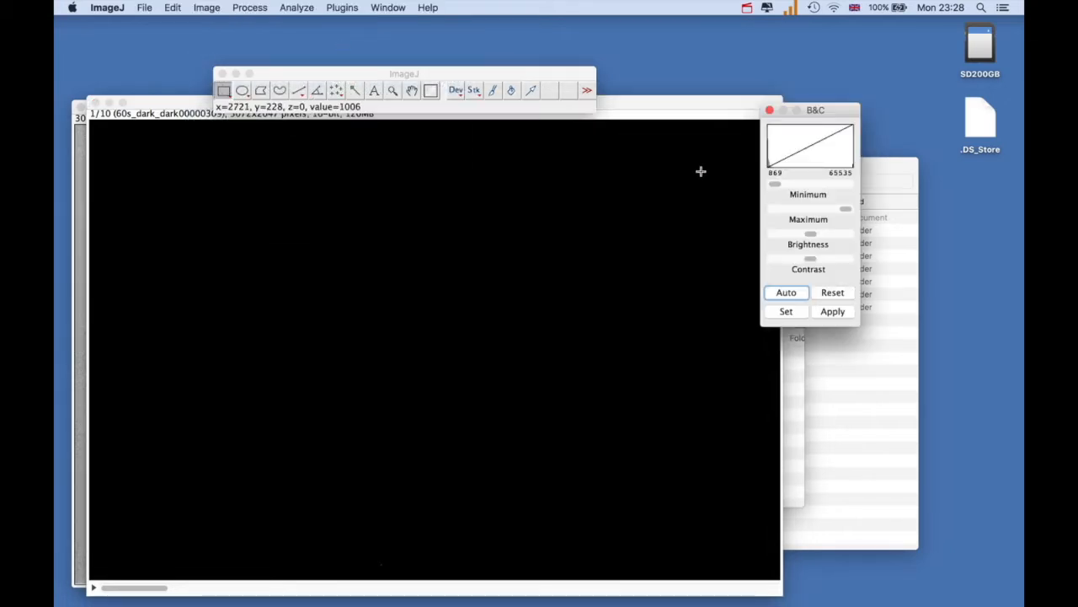
pyautogui.moveTo(847, 212); pyautogui.dragTo(775, 211)
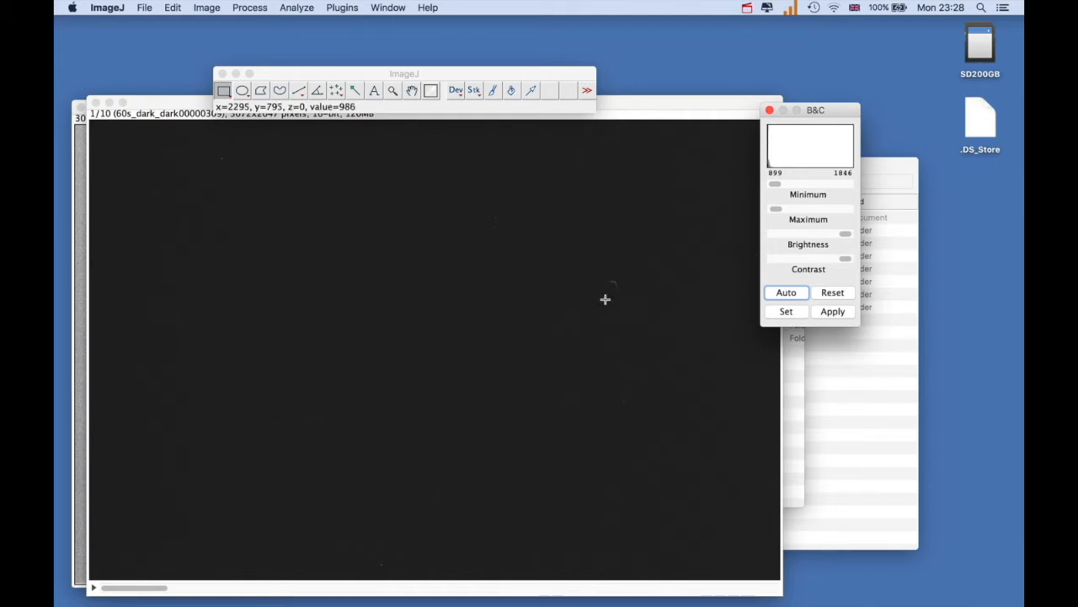
# Browse through the first few frames of the Darks stack to compare them, and return to the first frame
pyautogui.click(195, 591)
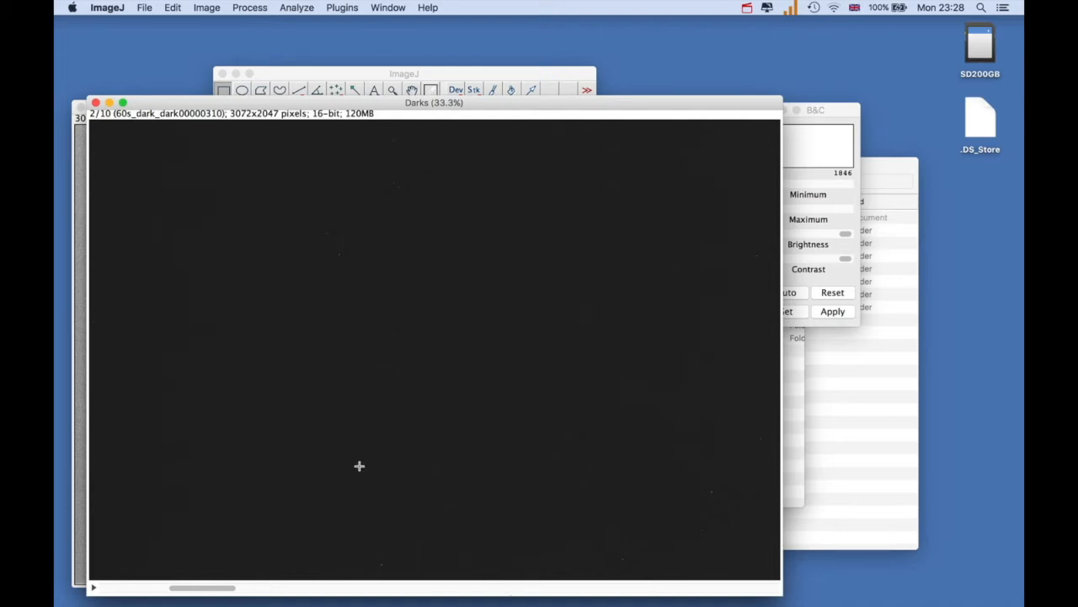
pyautogui.click(265, 592)
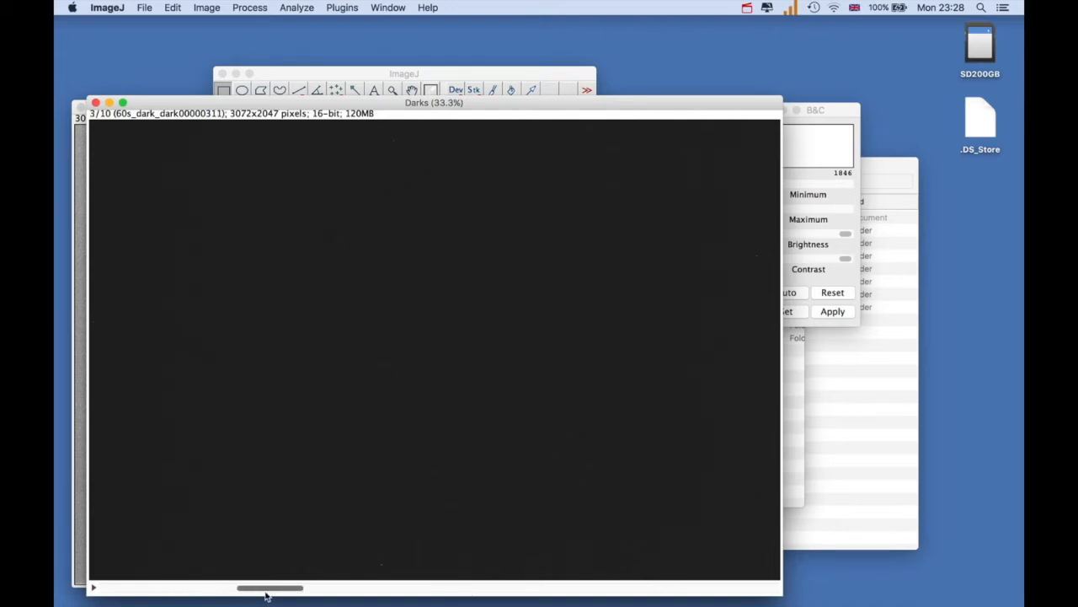
pyautogui.click(345, 591)
pyautogui.click(233, 592)
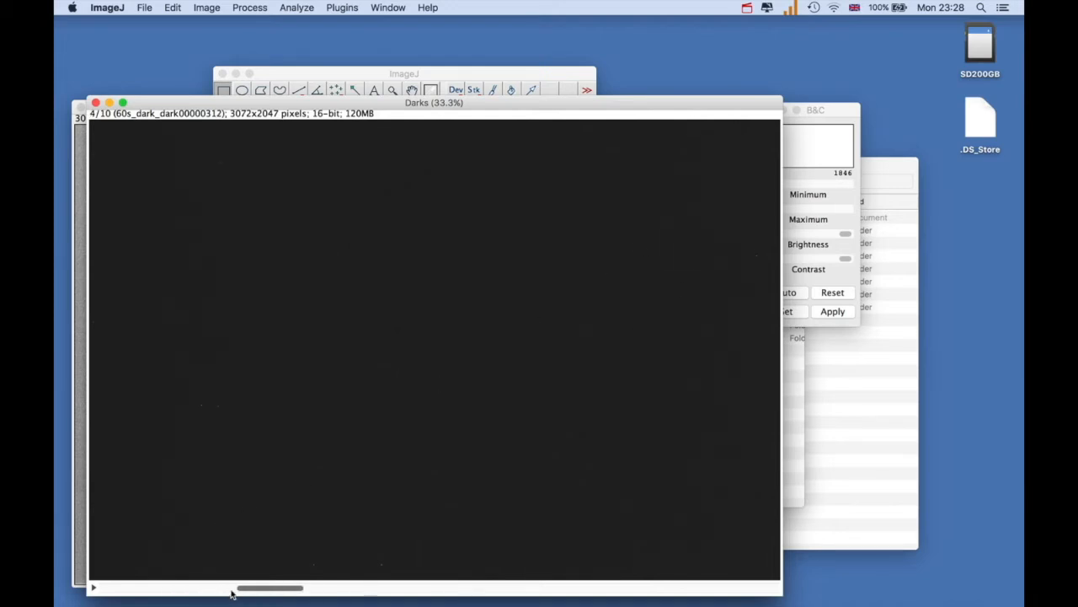
pyautogui.click(174, 591)
pyautogui.click(128, 589)
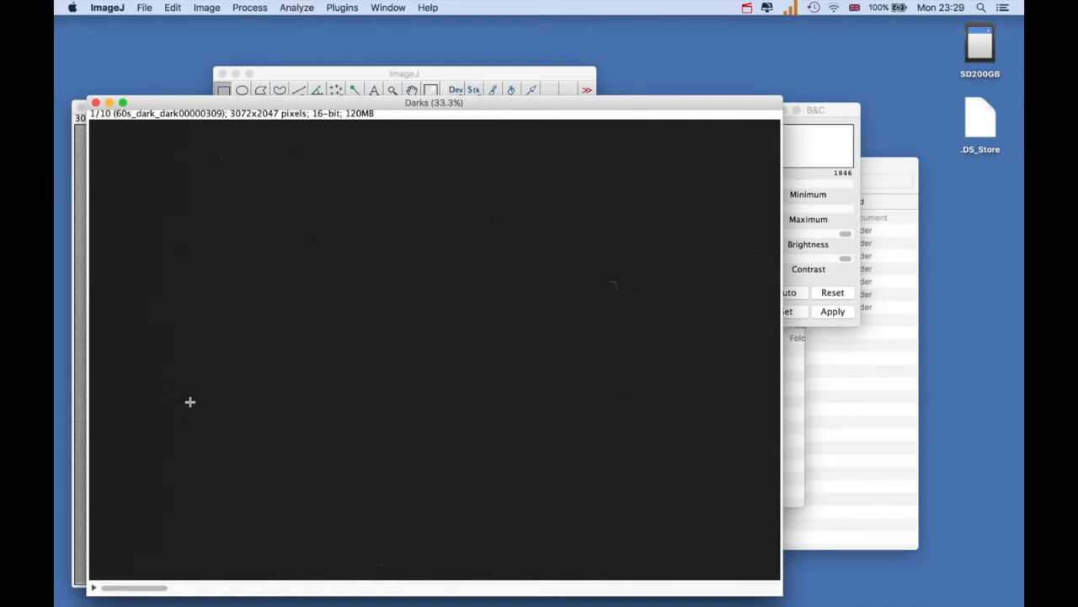
# Create a master dark image named DARK.fits from the Darks stack with BIAS.fits as bias image, and close the log
pyautogui.click(341, 8)
pyautogui.moveTo(371, 161)
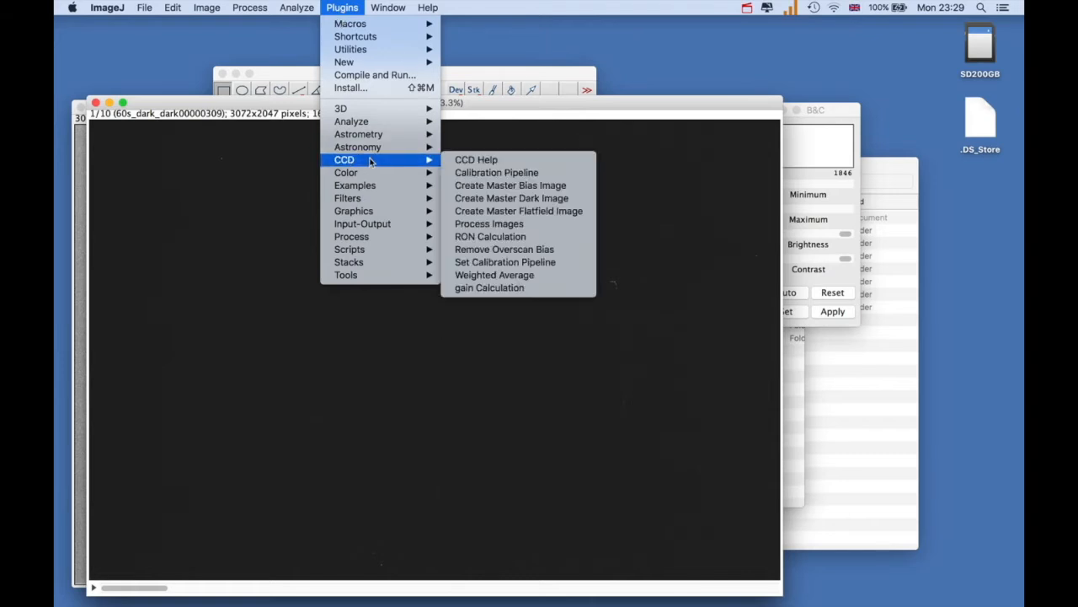
pyautogui.click(474, 201)
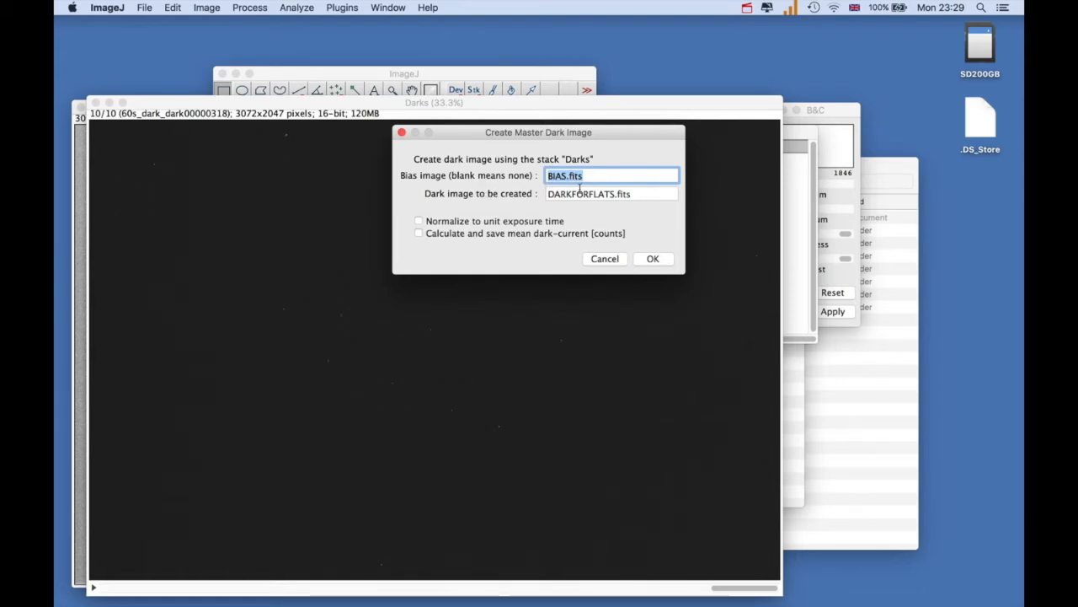
pyautogui.click(613, 194)
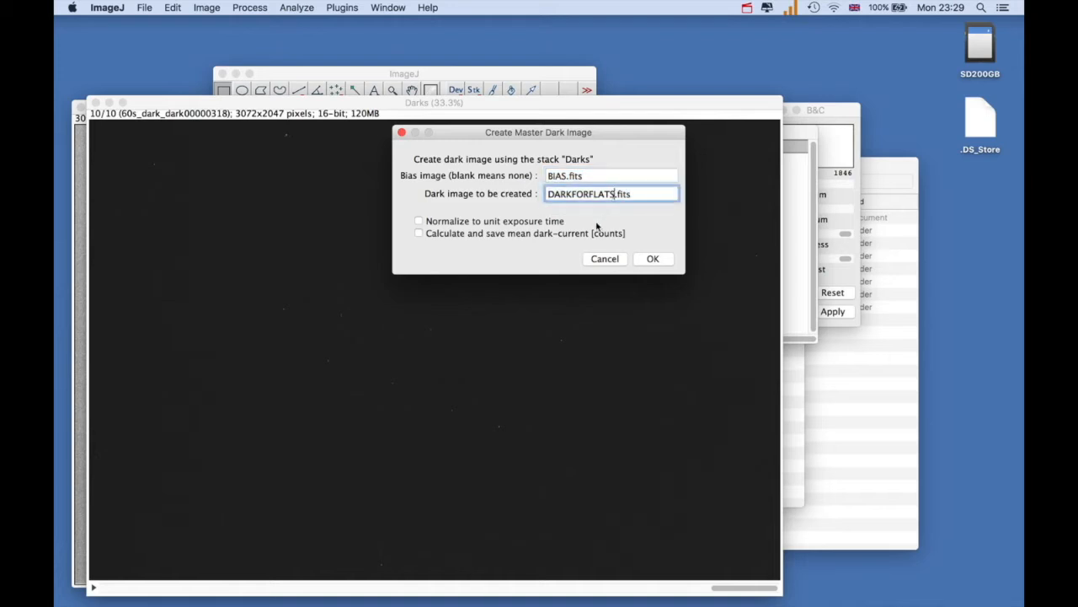
pyautogui.press('BackSpace')
pyautogui.press('BackSpace')
pyautogui.press('BackSpace')
pyautogui.press('BackSpace')
pyautogui.press('BackSpace')
pyautogui.press('BackSpace')
pyautogui.press('BackSpace')
pyautogui.press('BackSpace')
pyautogui.click(652, 260)
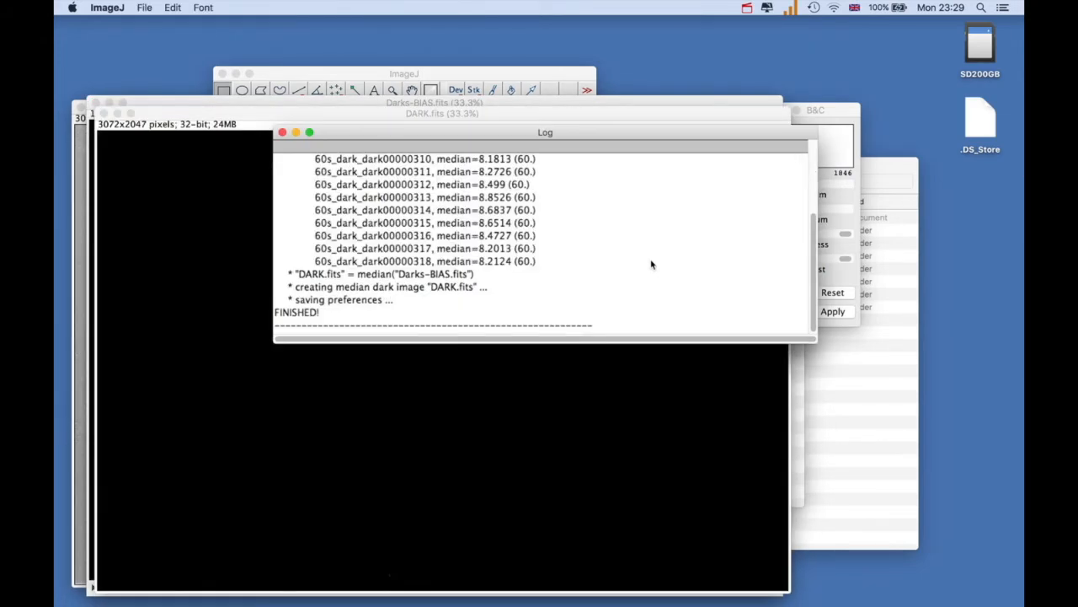
pyautogui.moveTo(814, 293); pyautogui.dragTo(780, 296)
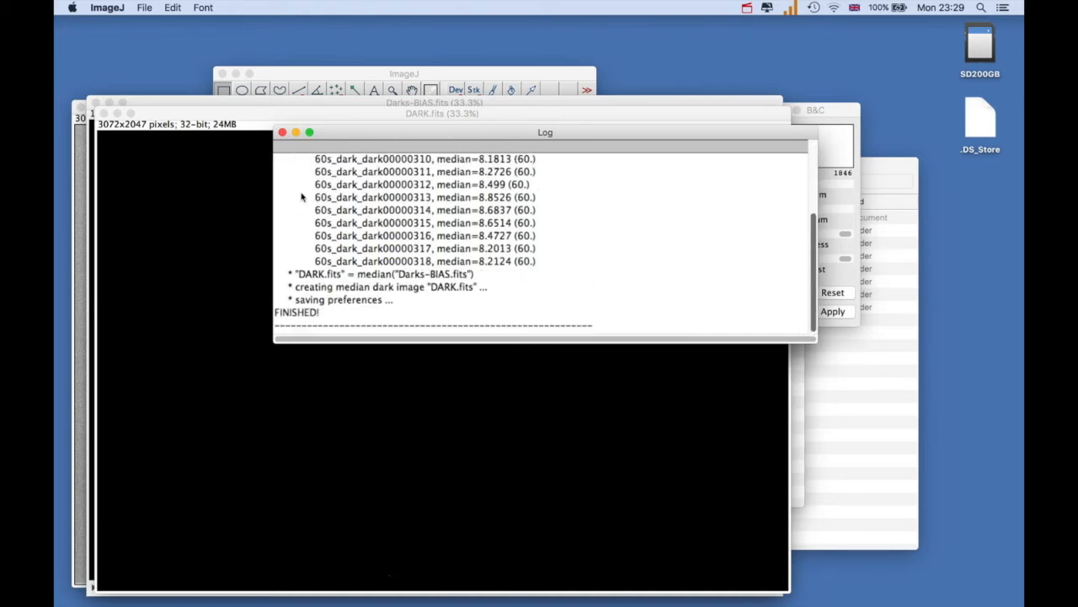
pyautogui.click(282, 133)
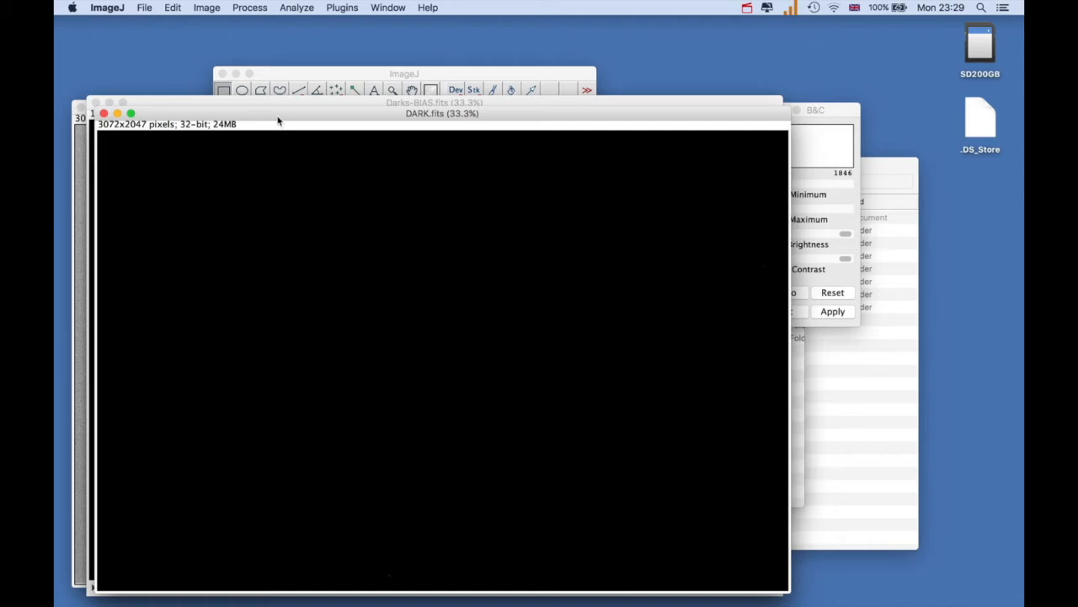
# Save the master dark image in FITS format as DARK in the Calibrations folder of photometricdataforImageJTest
pyautogui.click(145, 9)
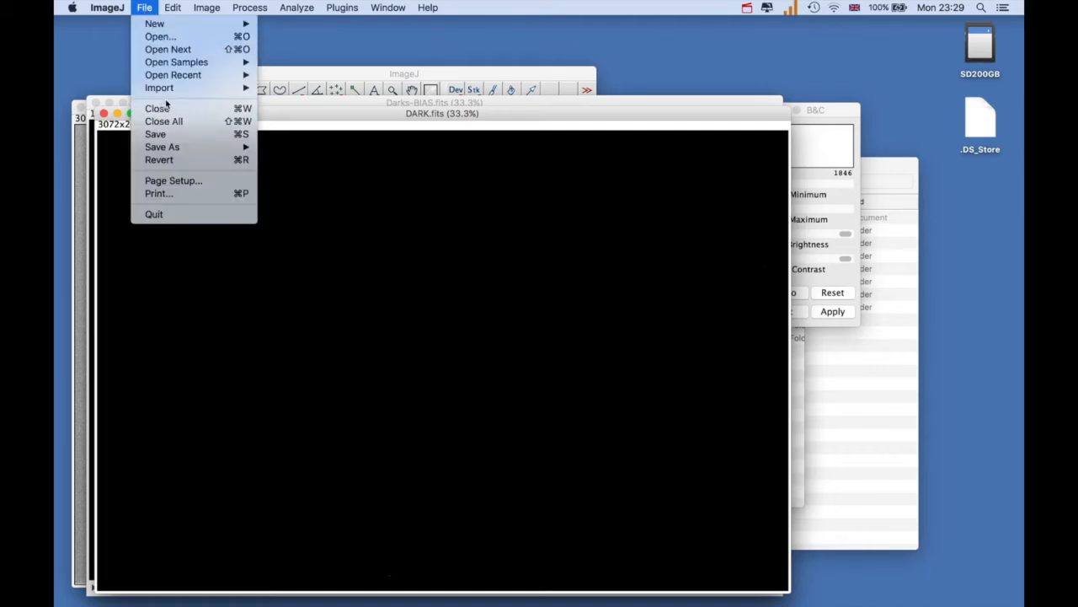
pyautogui.moveTo(171, 148)
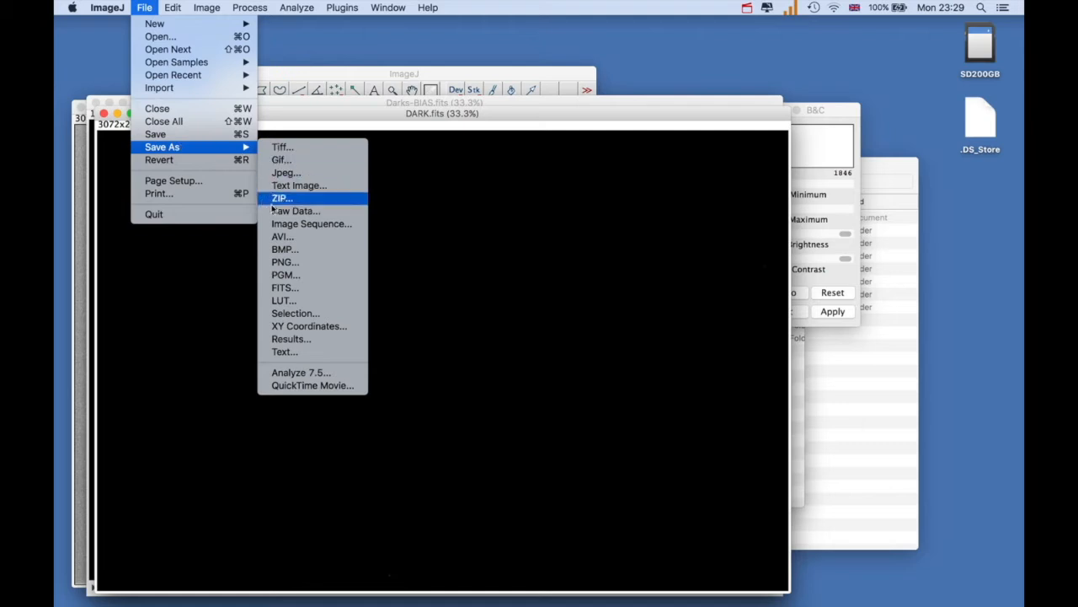
pyautogui.click(285, 288)
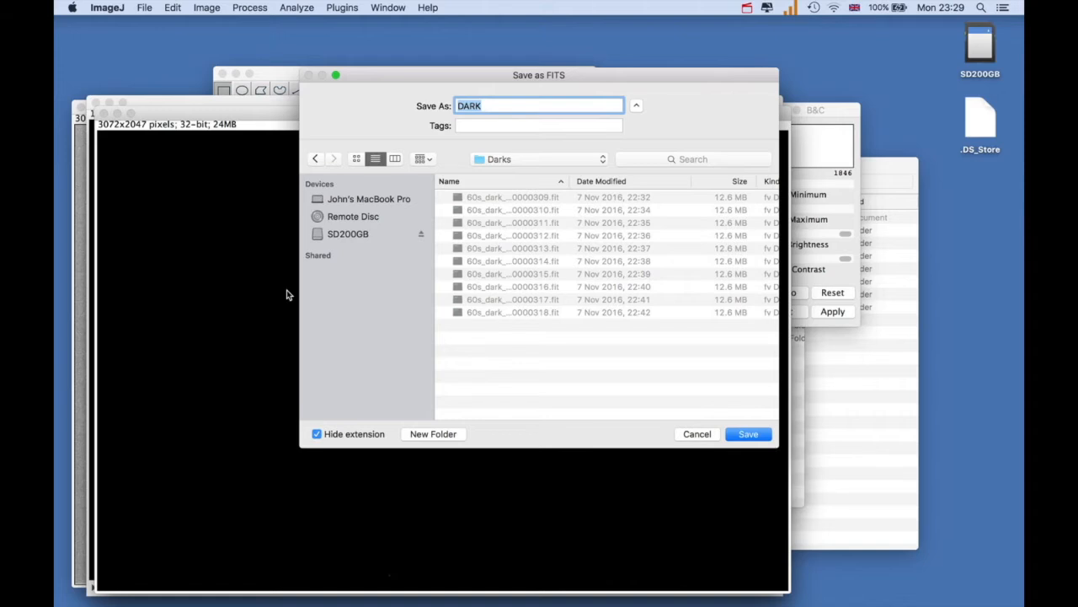
pyautogui.click(600, 159)
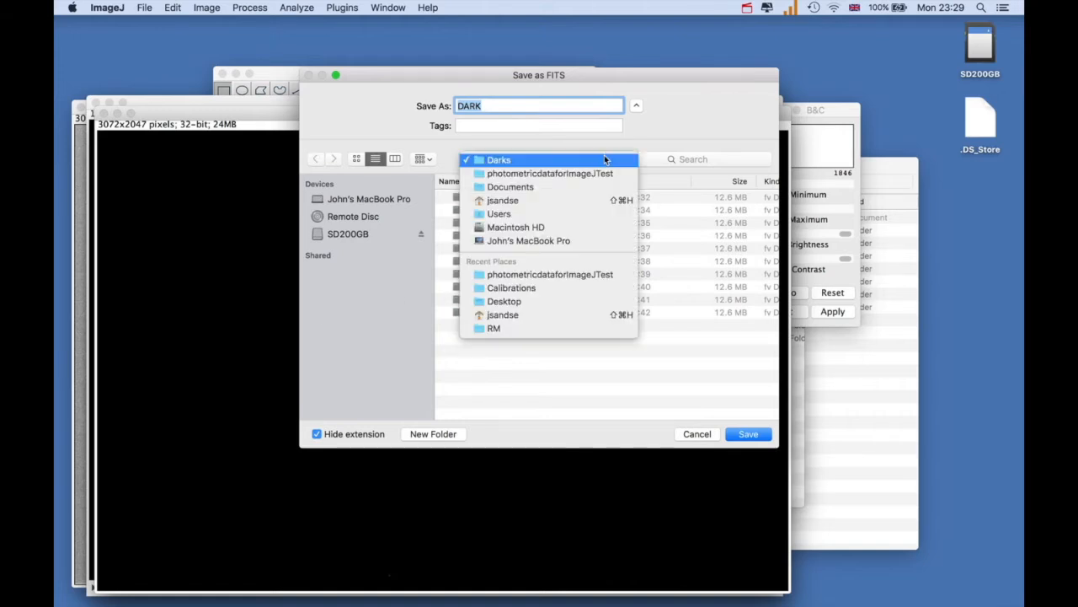
pyautogui.click(563, 175)
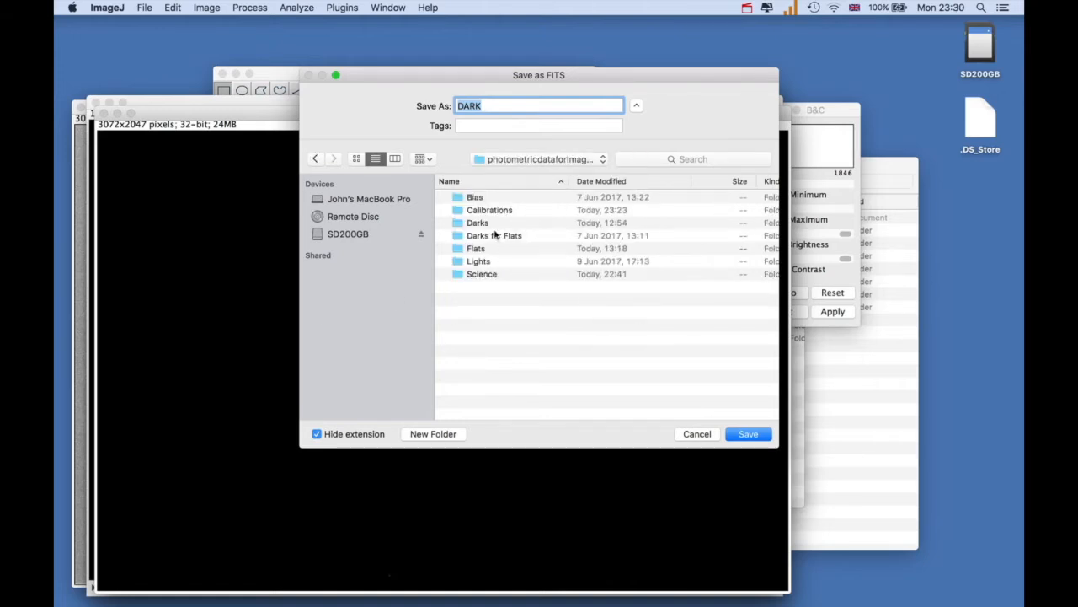
pyautogui.click(480, 214)
pyautogui.doubleClick(480, 212)
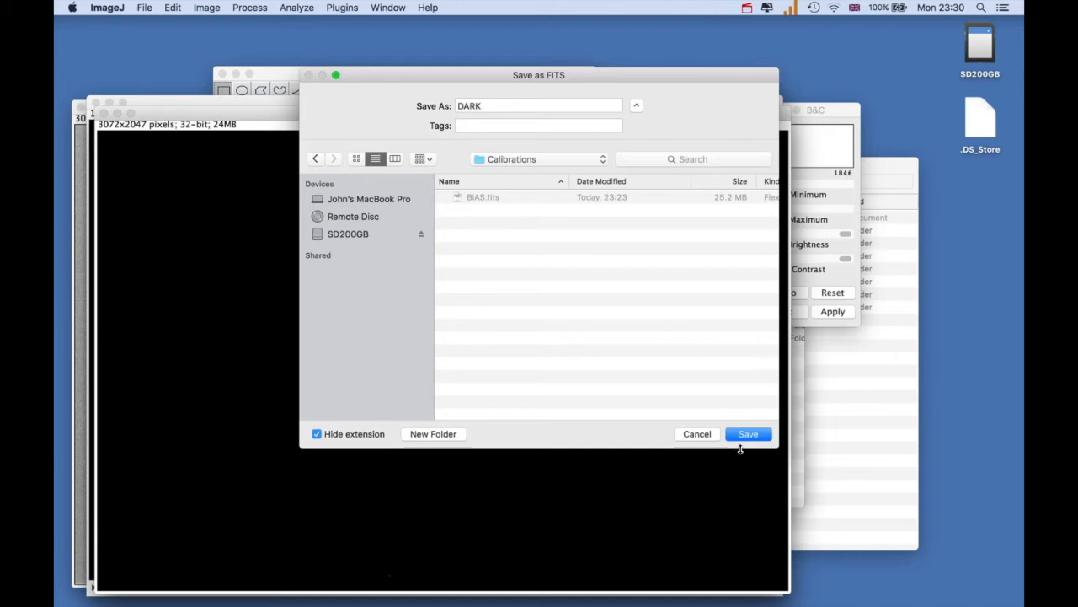
pyautogui.click(744, 436)
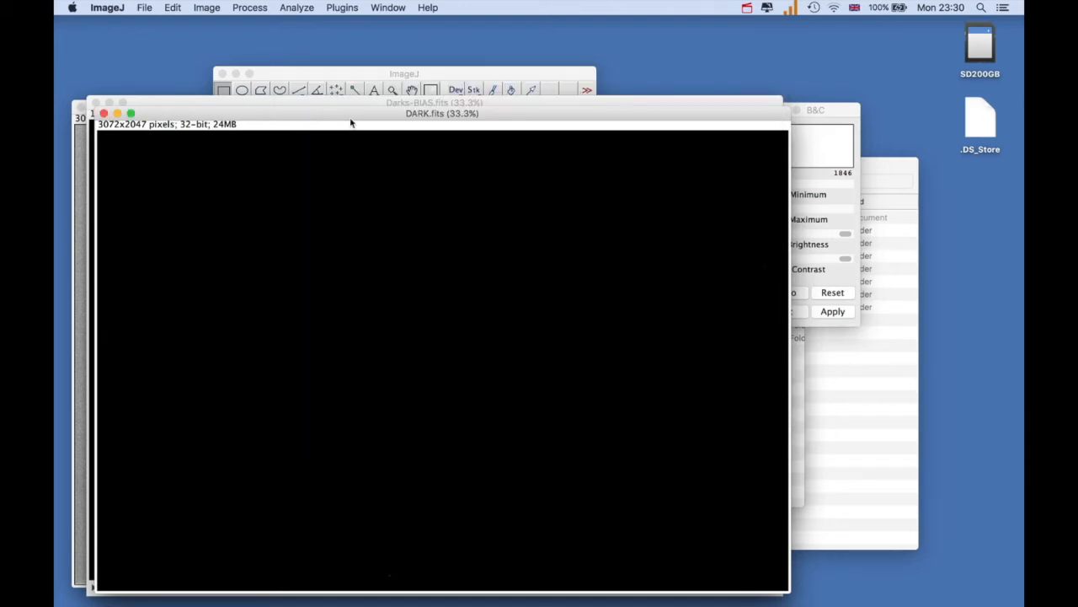
# Move the DARK.fits window clear of the Darks-BIAS.fits stack and close that stack without saving
pyautogui.moveTo(351, 118); pyautogui.dragTo(355, 137)
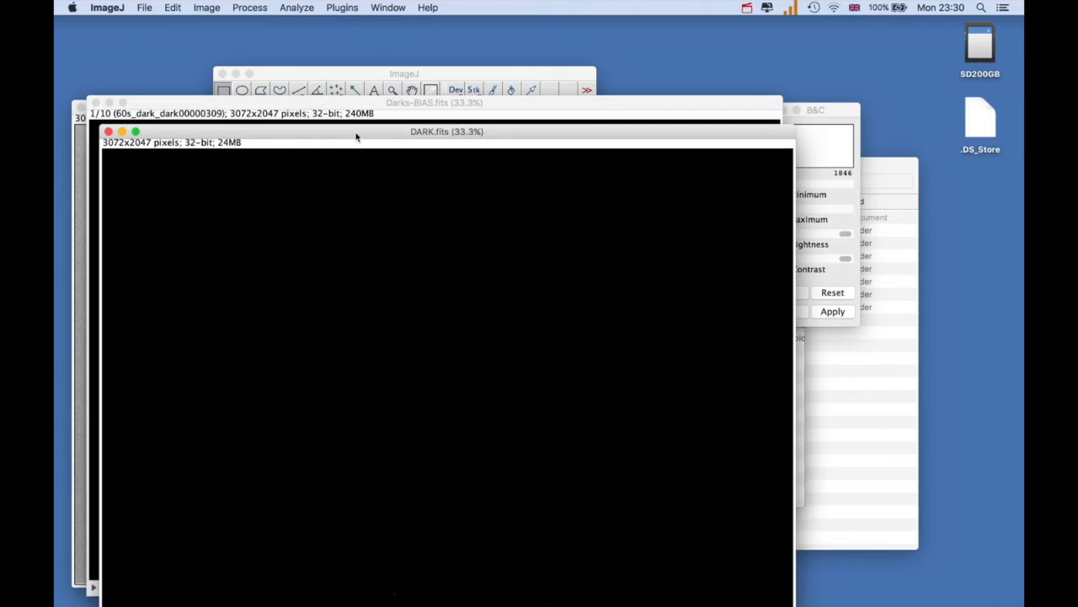
pyautogui.click(359, 104)
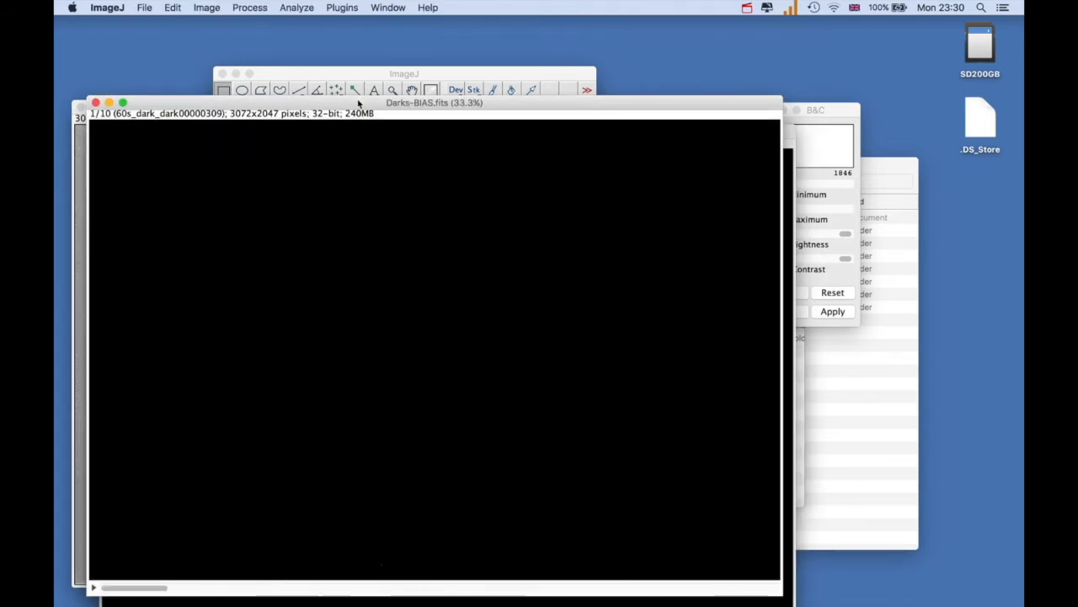
pyautogui.click(95, 103)
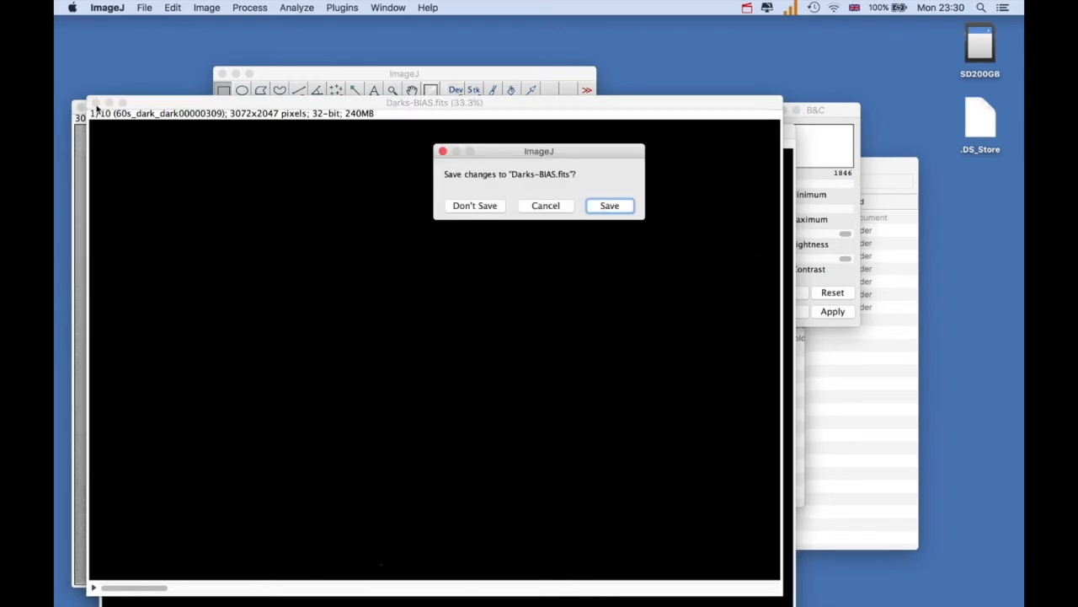
pyautogui.click(482, 209)
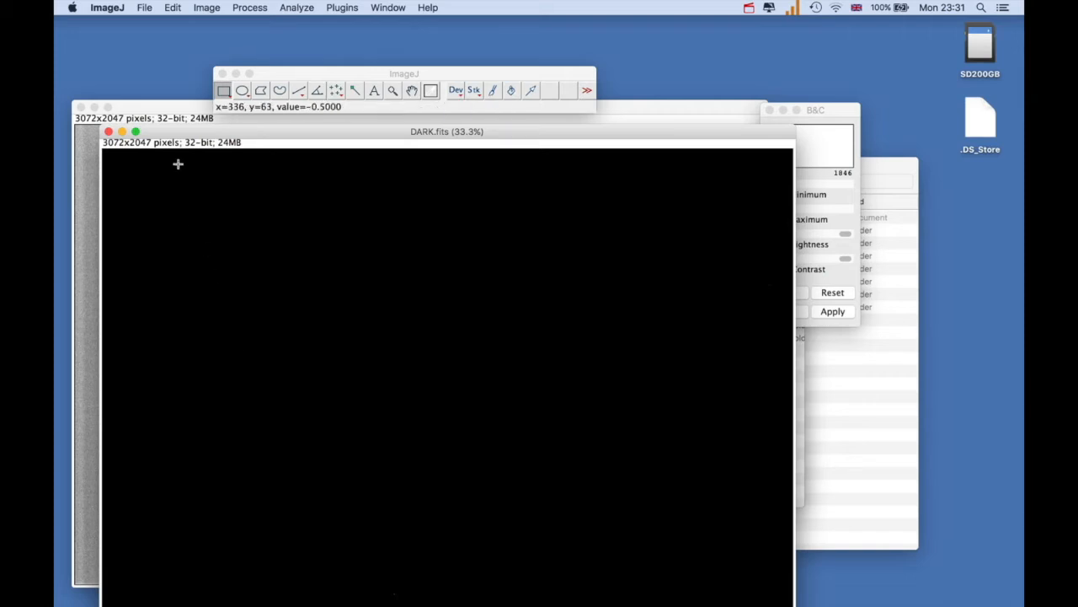
# Import all 30 images of the Darks for Flats folder as an image sequence, keeping the names sorted numerically
pyautogui.click(144, 8)
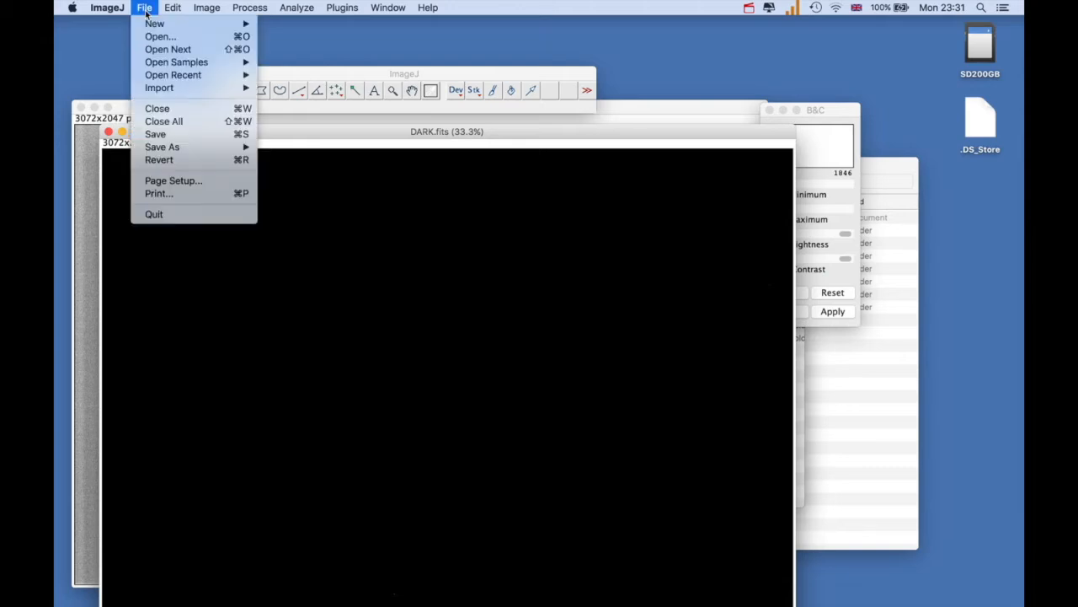
pyautogui.moveTo(177, 92)
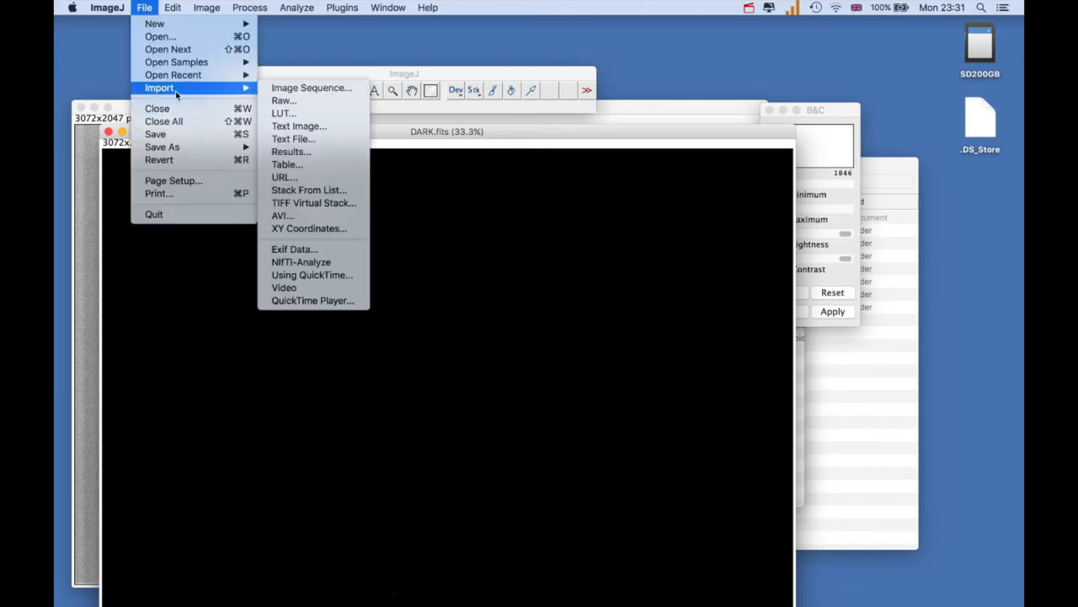
pyautogui.click(281, 87)
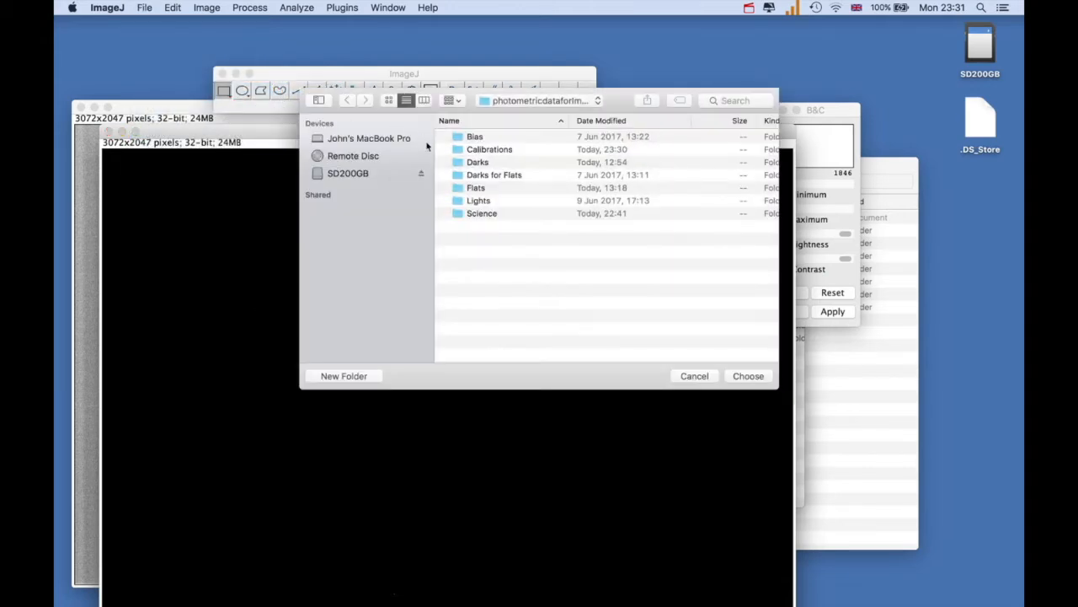
pyautogui.click(455, 176)
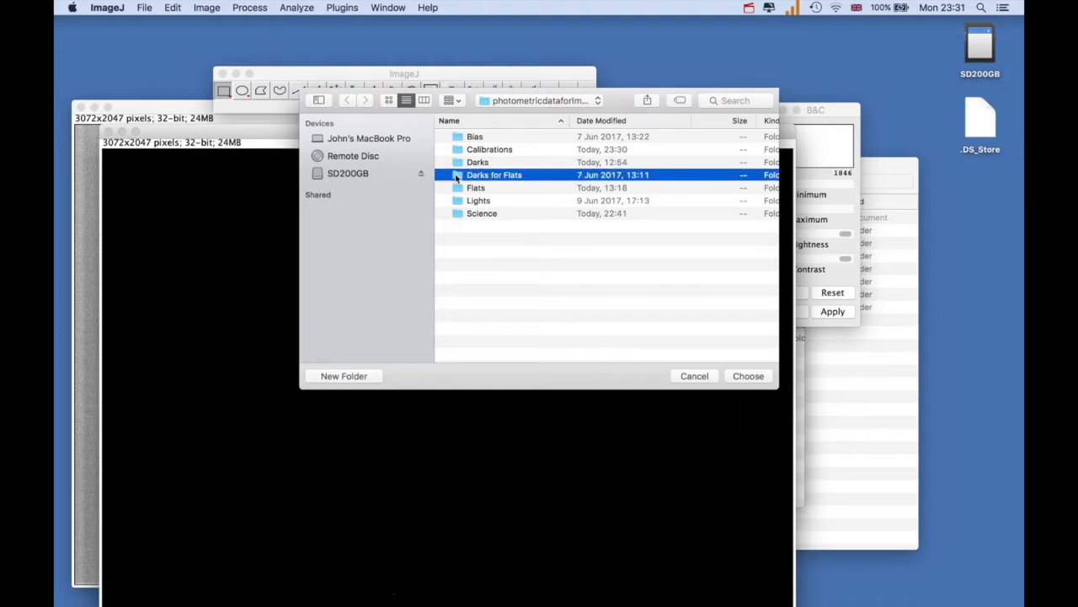
pyautogui.click(748, 375)
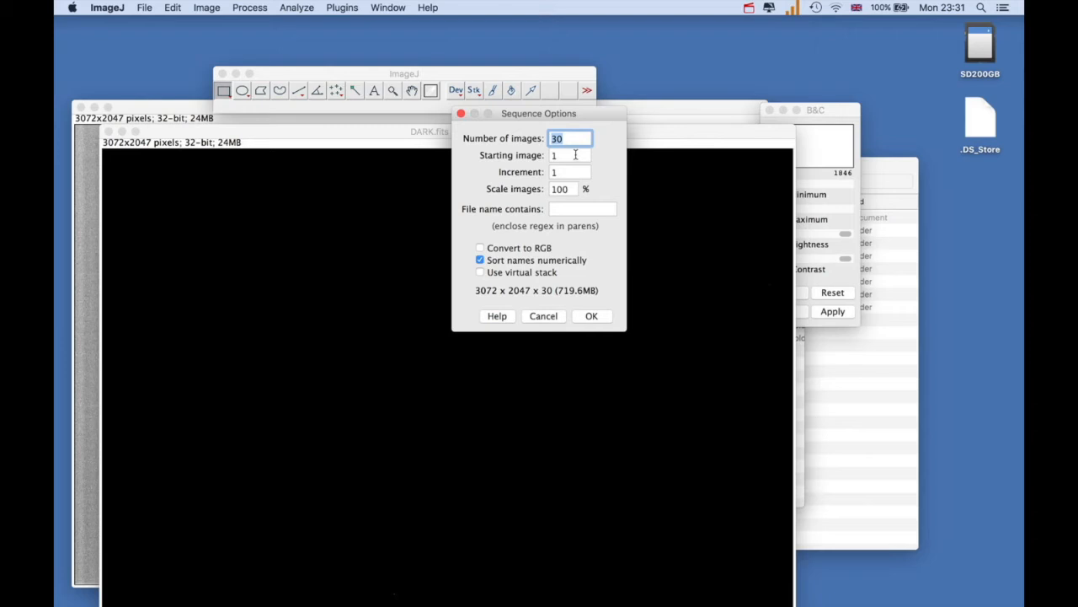
pyautogui.click(592, 316)
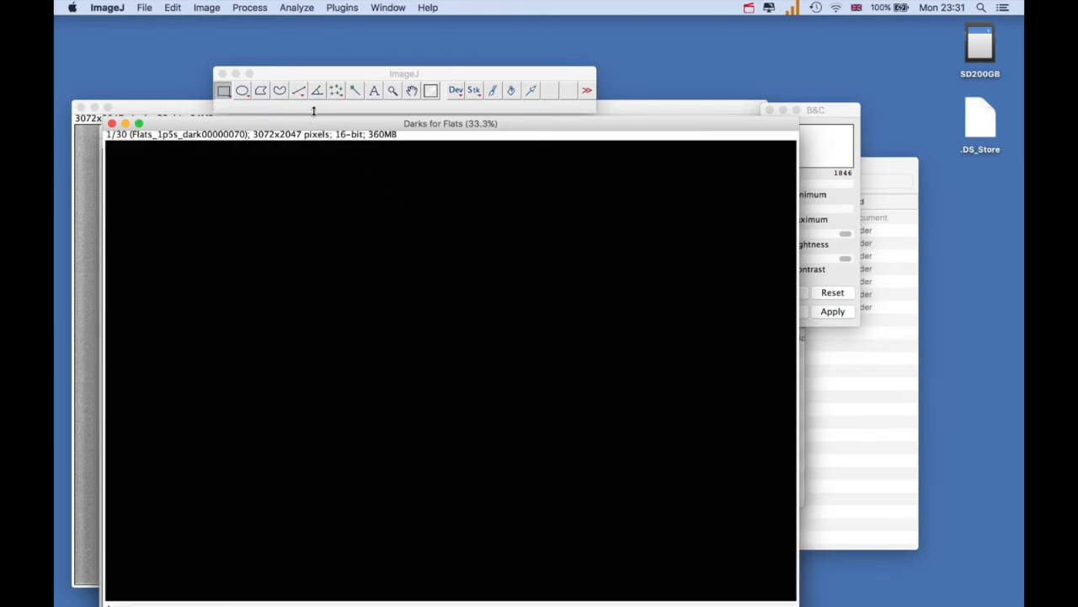
# Create a master dark image named DARKFORFLAT.fits from the Darks for Flats stack with BIAS.fits as bias image, and close the log
pyautogui.click(340, 10)
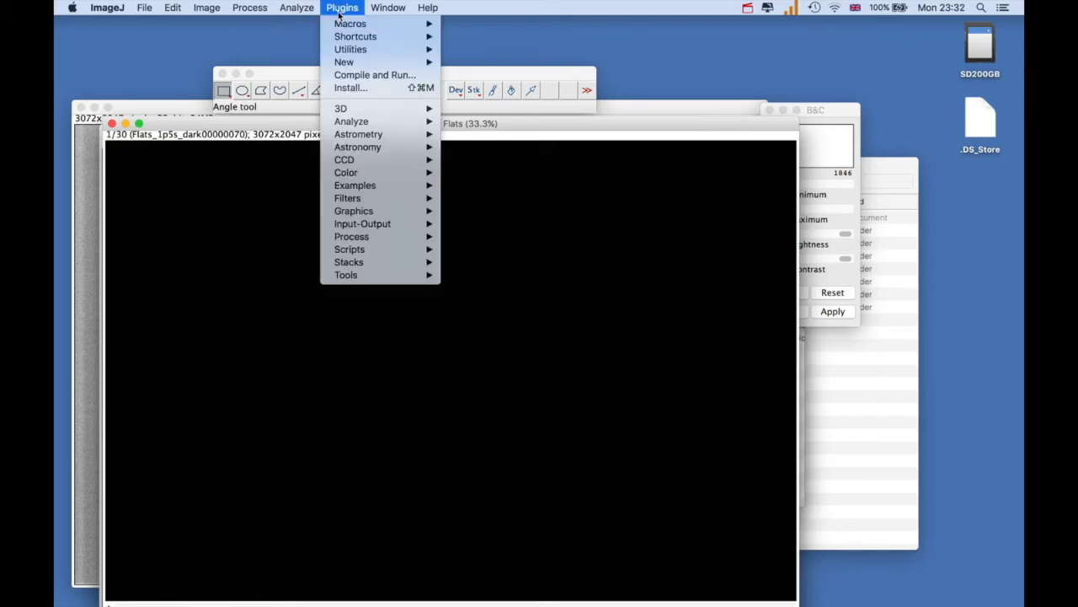
pyautogui.moveTo(397, 163)
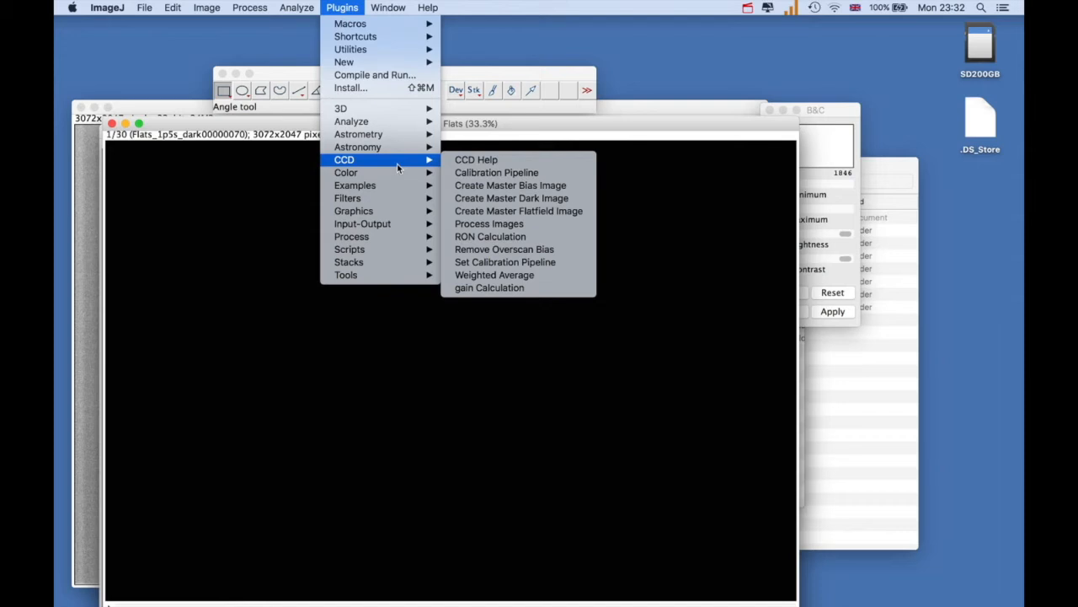
pyautogui.click(469, 199)
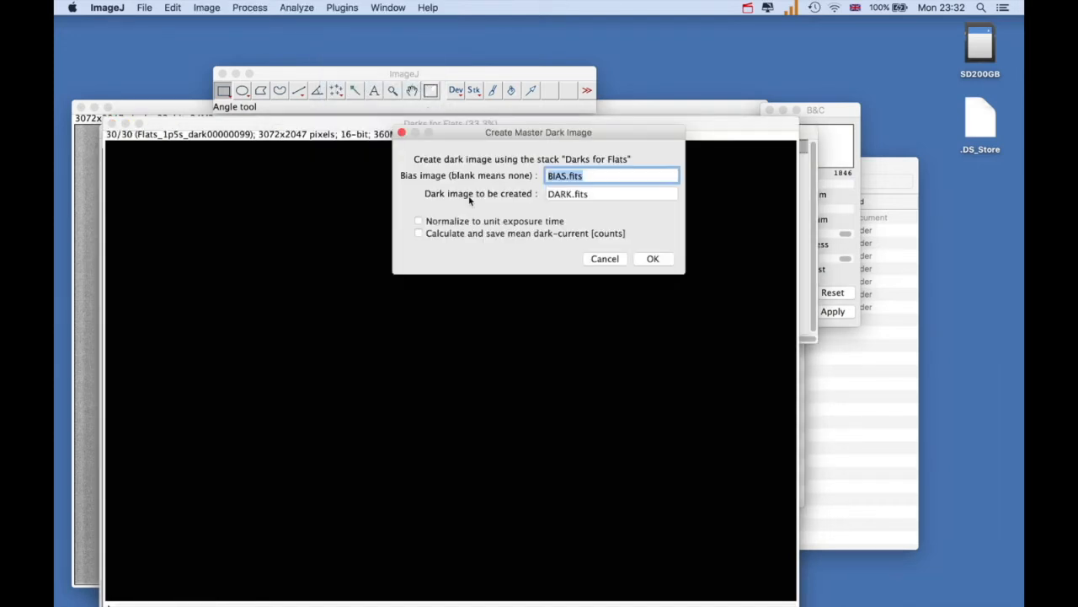
pyautogui.click(571, 195)
pyautogui.write('FORFLAT')
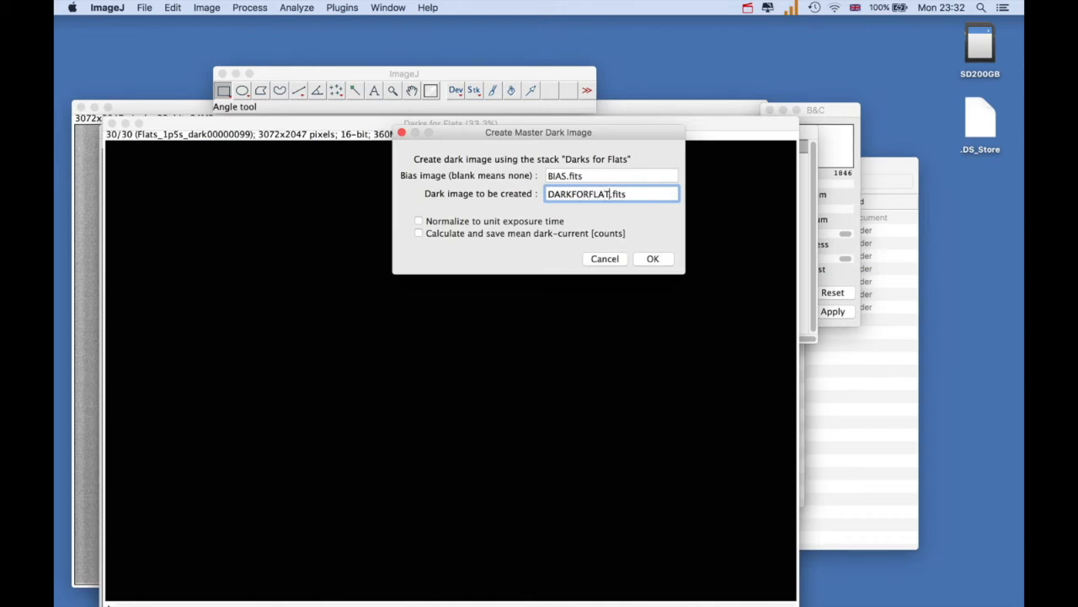
pyautogui.click(652, 258)
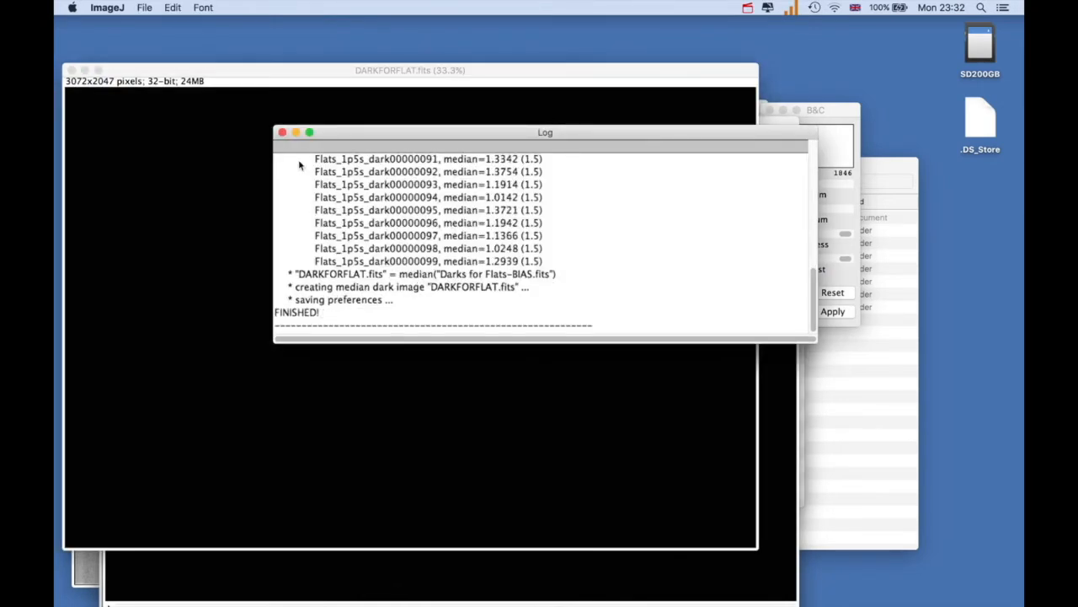
pyautogui.click(283, 132)
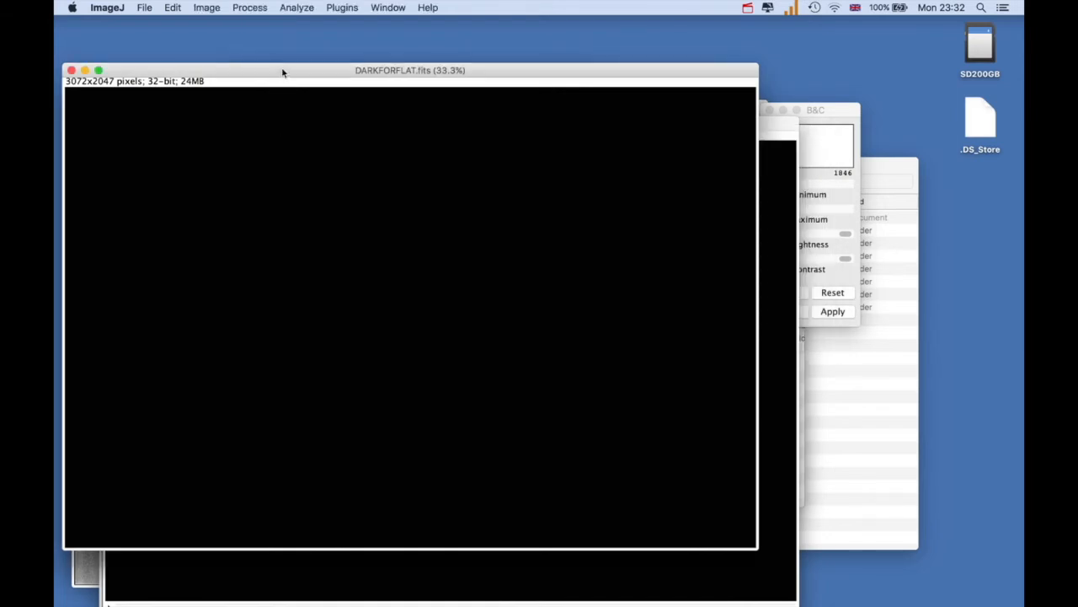
# Save the flats' master dark in FITS format as DARKFORFLAT in the Calibrations folder of photometricdataforImageJTest
pyautogui.click(143, 8)
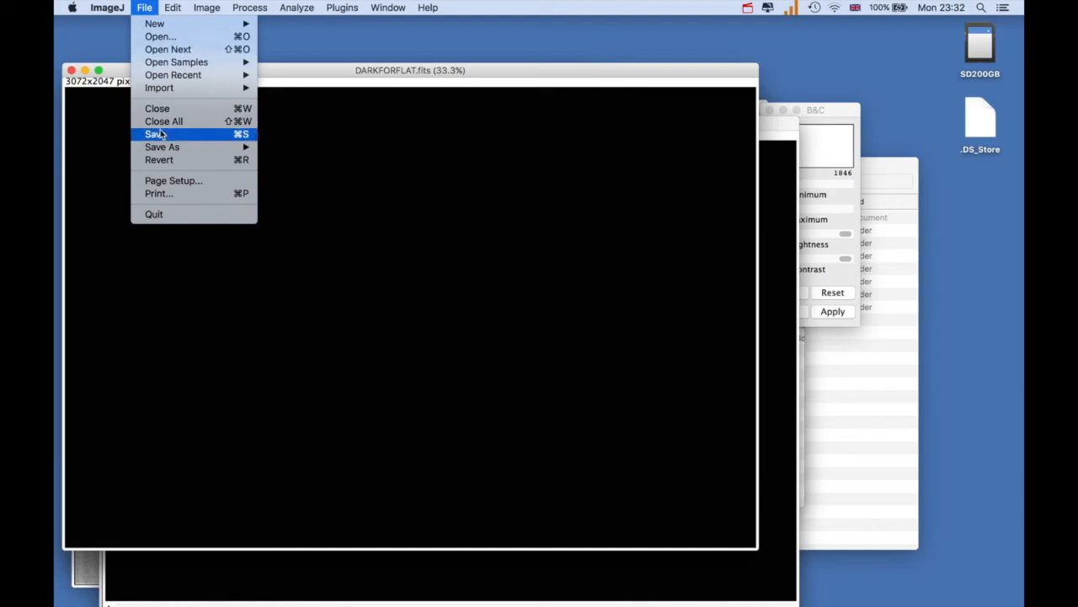
pyautogui.moveTo(175, 148)
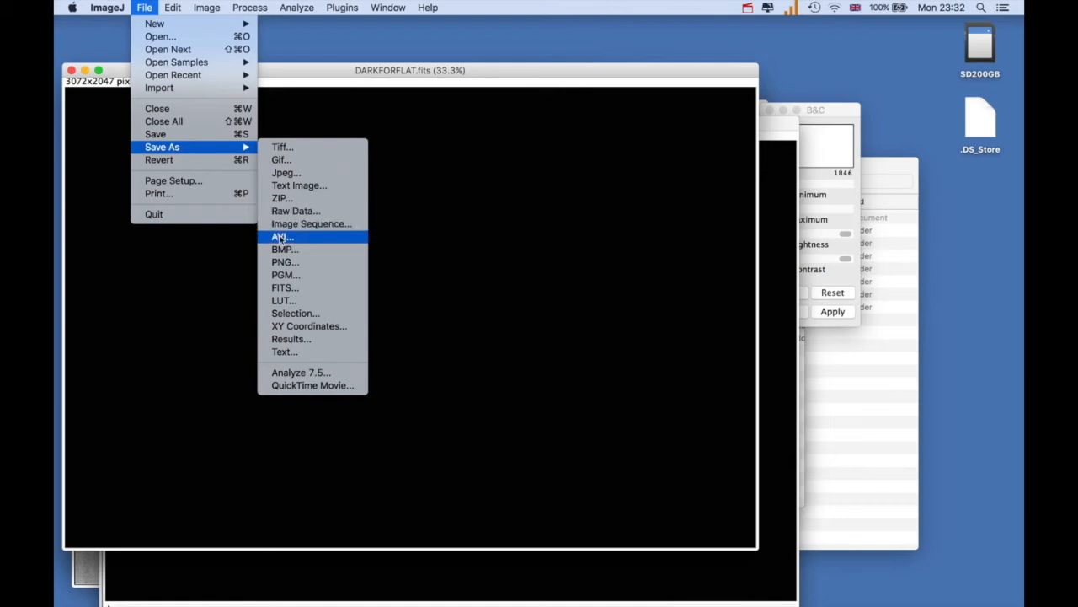
pyautogui.click(284, 288)
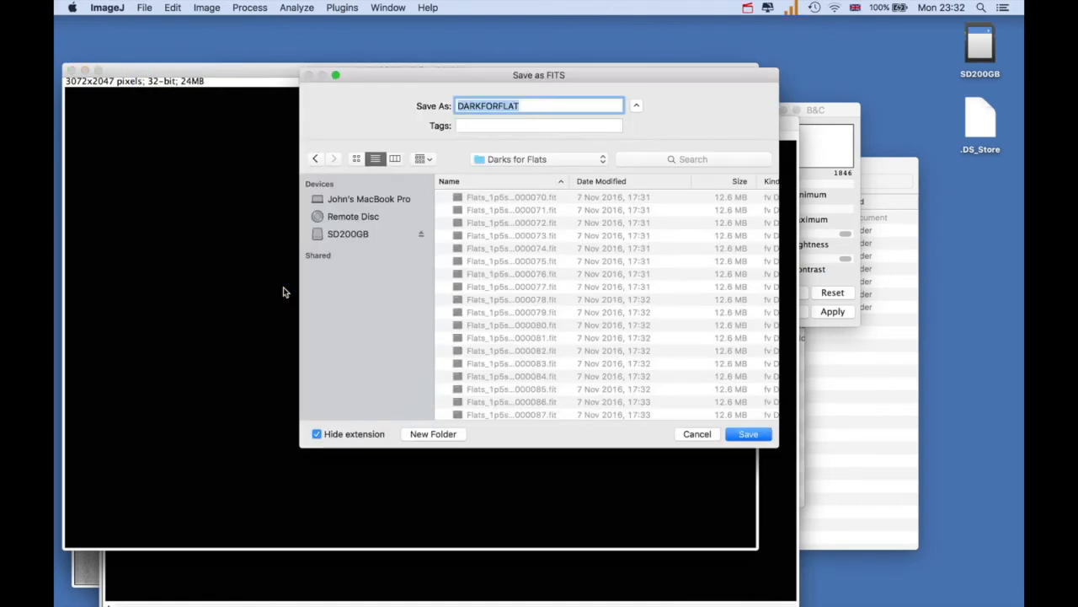
pyautogui.click(602, 161)
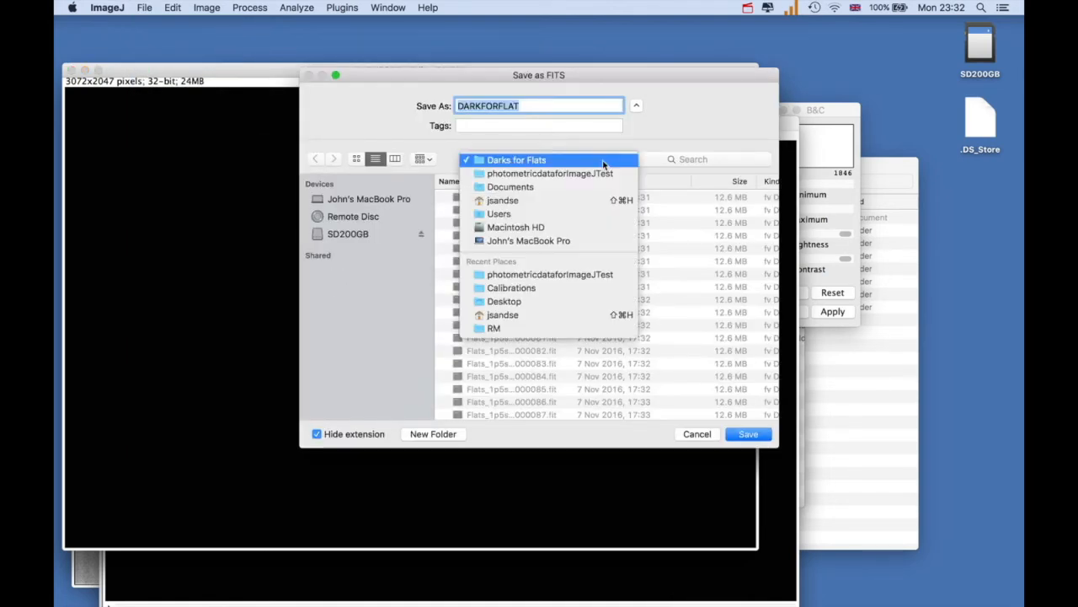
pyautogui.click(596, 174)
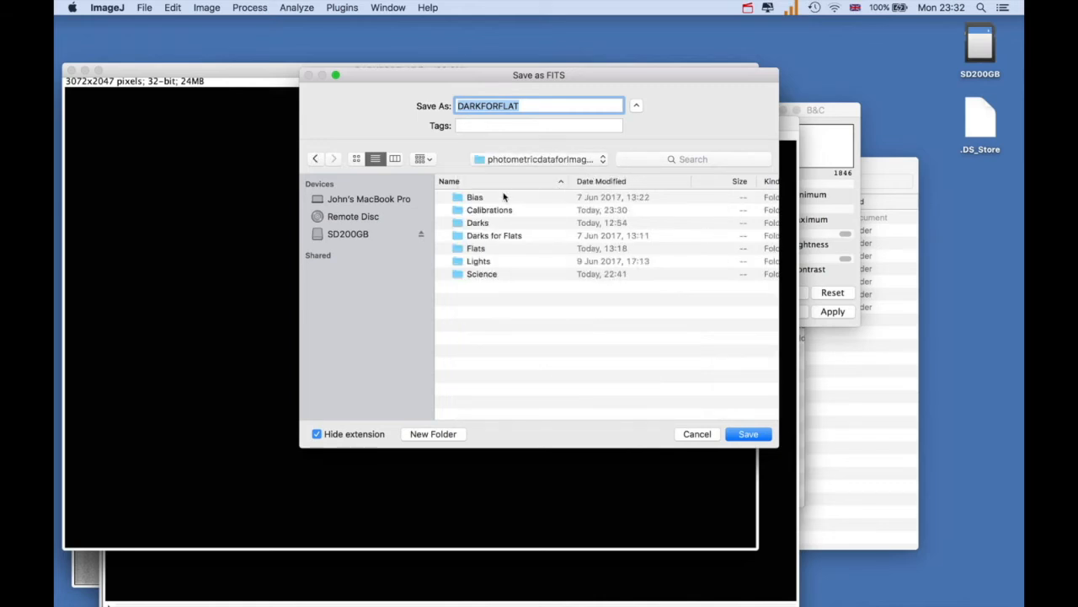
pyautogui.doubleClick(494, 215)
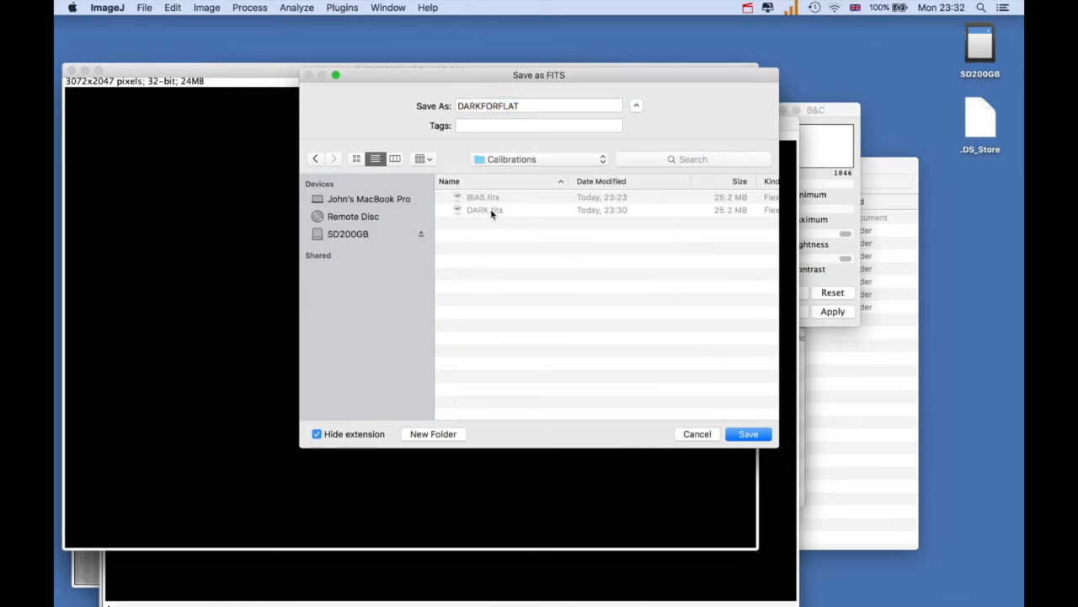
pyautogui.click(747, 435)
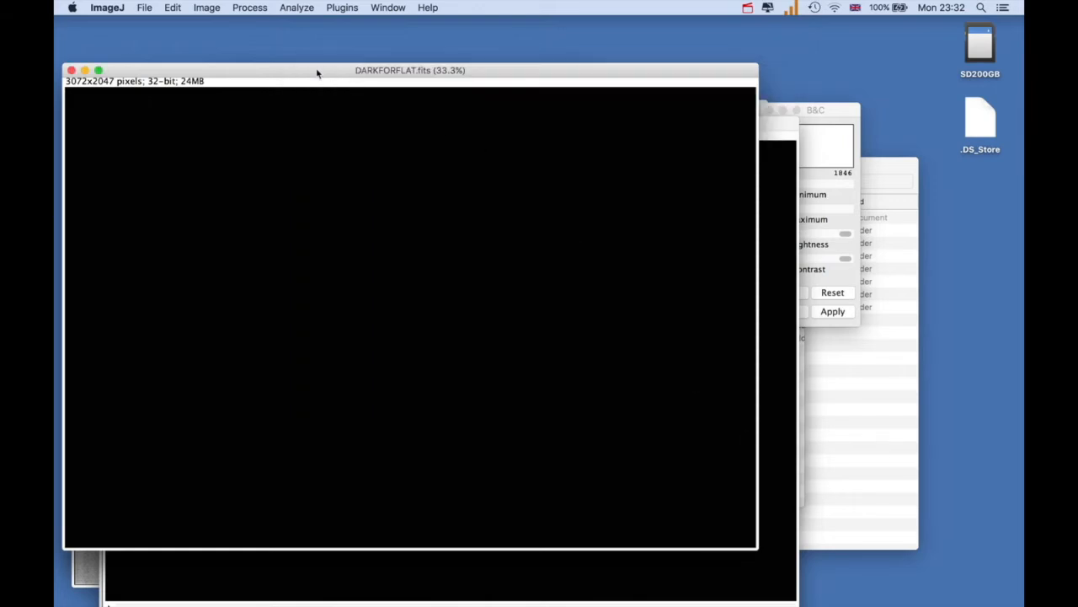
# Move the DARKFORFLAT.fits window clear of the Darks for Flats-BIAS.fits stack and close that stack without saving
pyautogui.moveTo(298, 75); pyautogui.dragTo(354, 161)
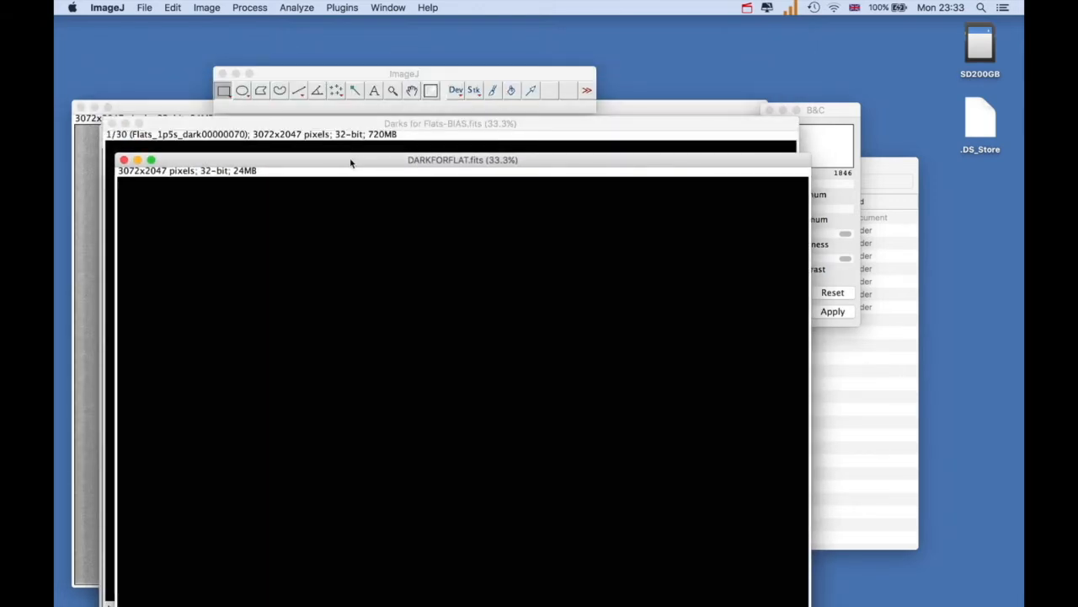
pyautogui.click(353, 124)
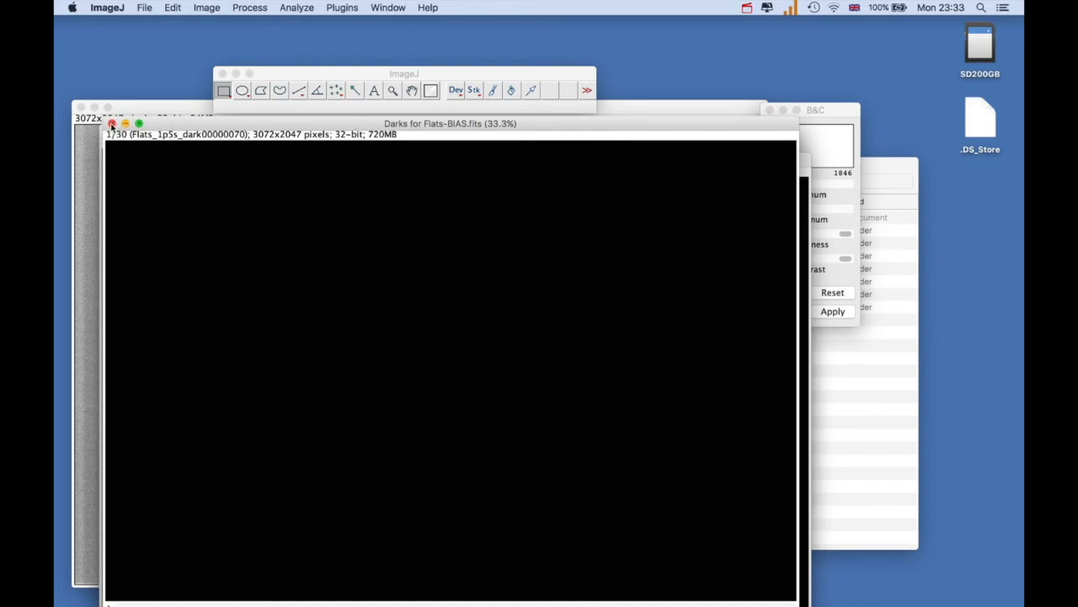
pyautogui.moveTo(160, 128); pyautogui.dragTo(240, 70)
pyautogui.click(192, 65)
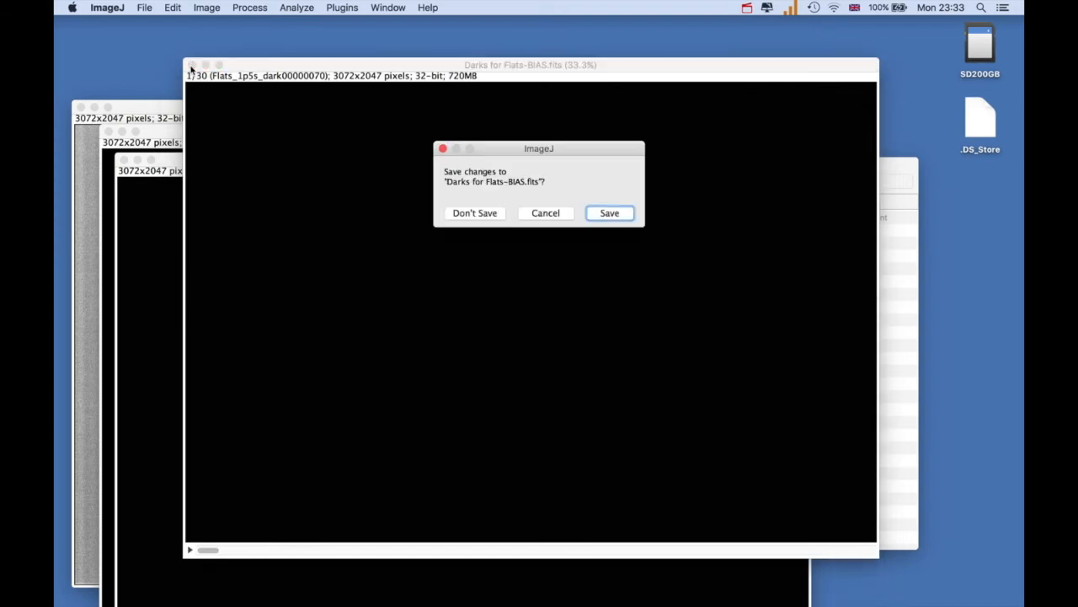
pyautogui.click(460, 212)
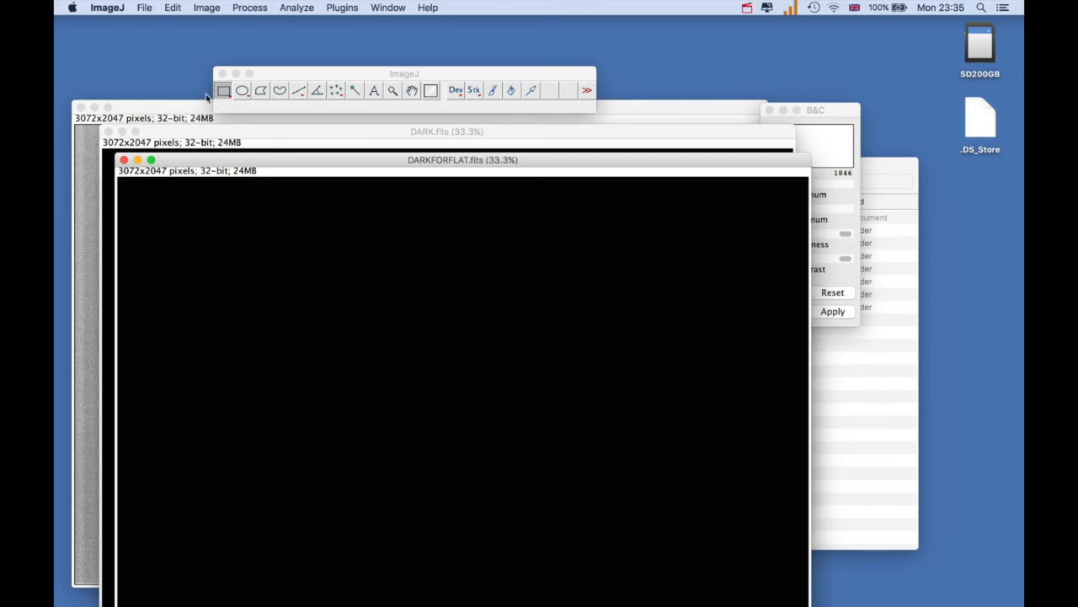
# Import all 10 images of the Flats folder as an image sequence, keeping the names sorted numerically
pyautogui.click(146, 10)
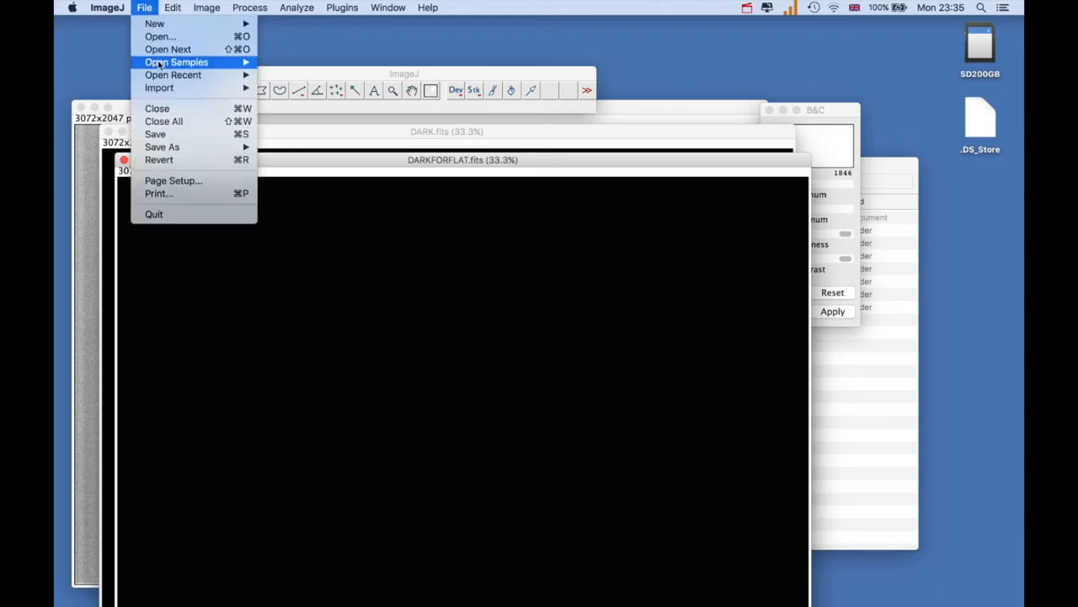
pyautogui.moveTo(162, 64)
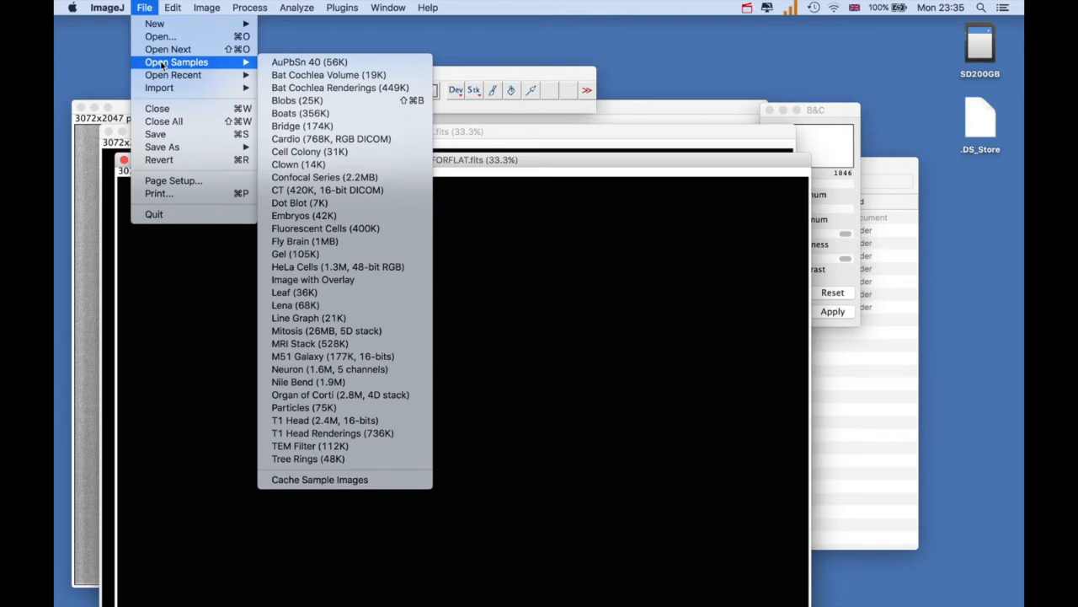
pyautogui.moveTo(174, 90)
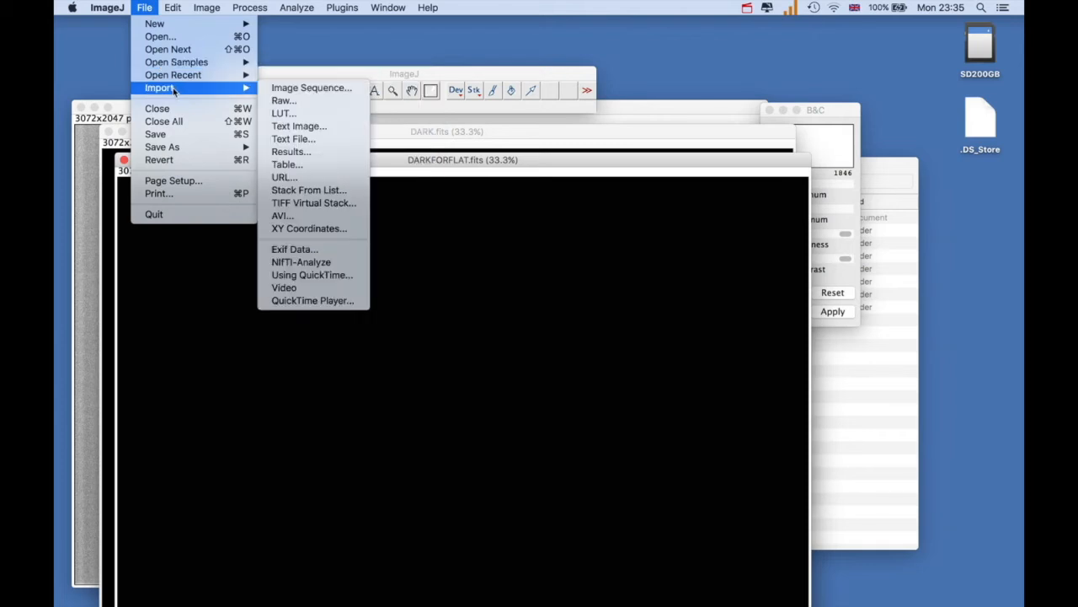
pyautogui.click(293, 89)
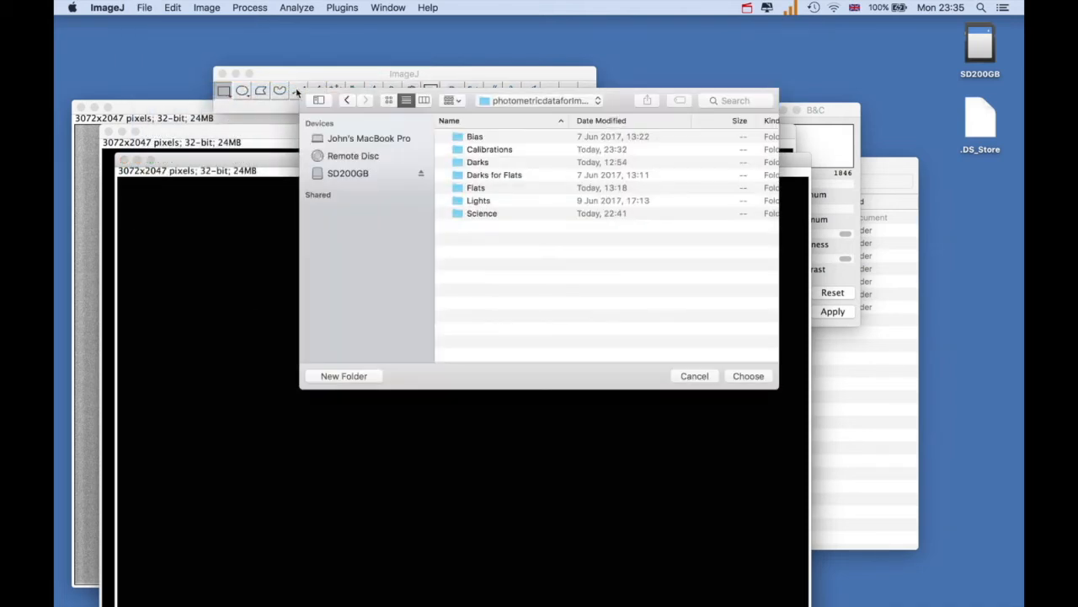
pyautogui.click(461, 192)
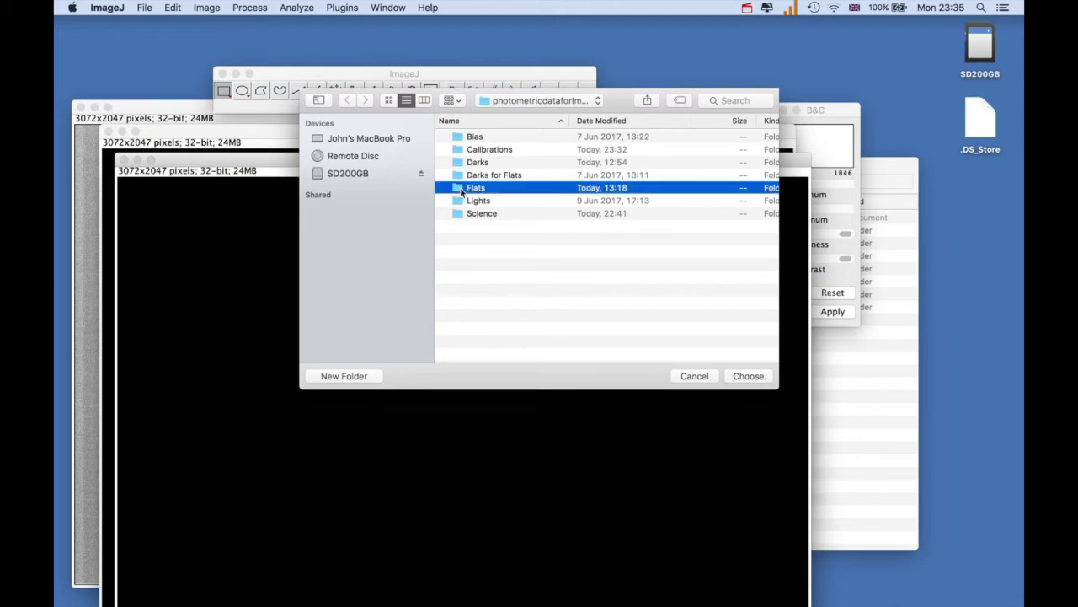
pyautogui.click(741, 378)
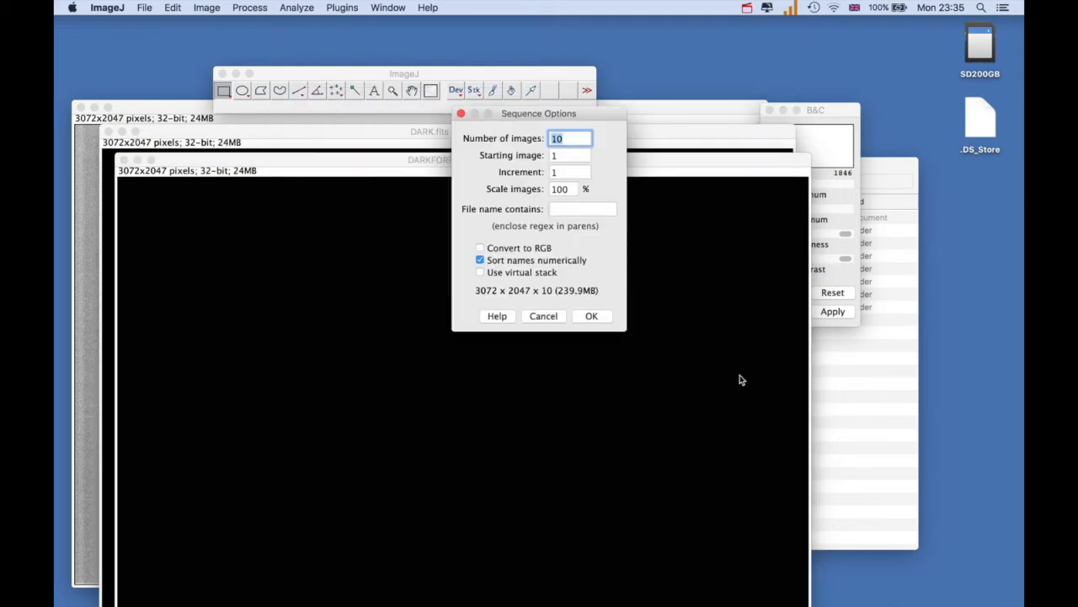
pyautogui.click(590, 318)
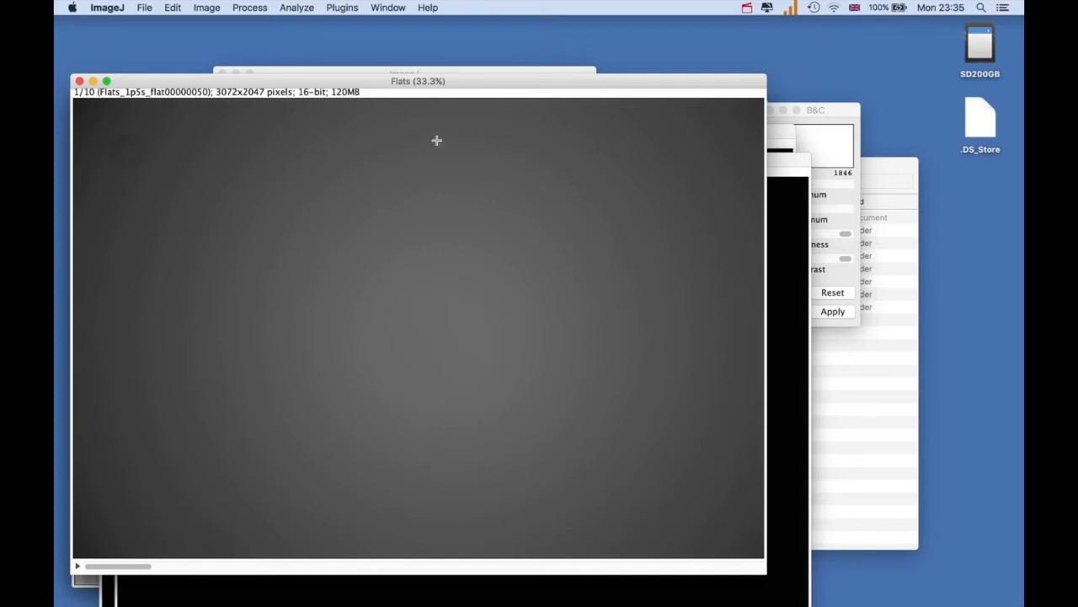
# Create master flatfield FLATFIELD.fits from the Flats stack with bias correction by BIAS.fits and dark-current correction by DARKFORFLAT.fits, and close the log
pyautogui.click(343, 10)
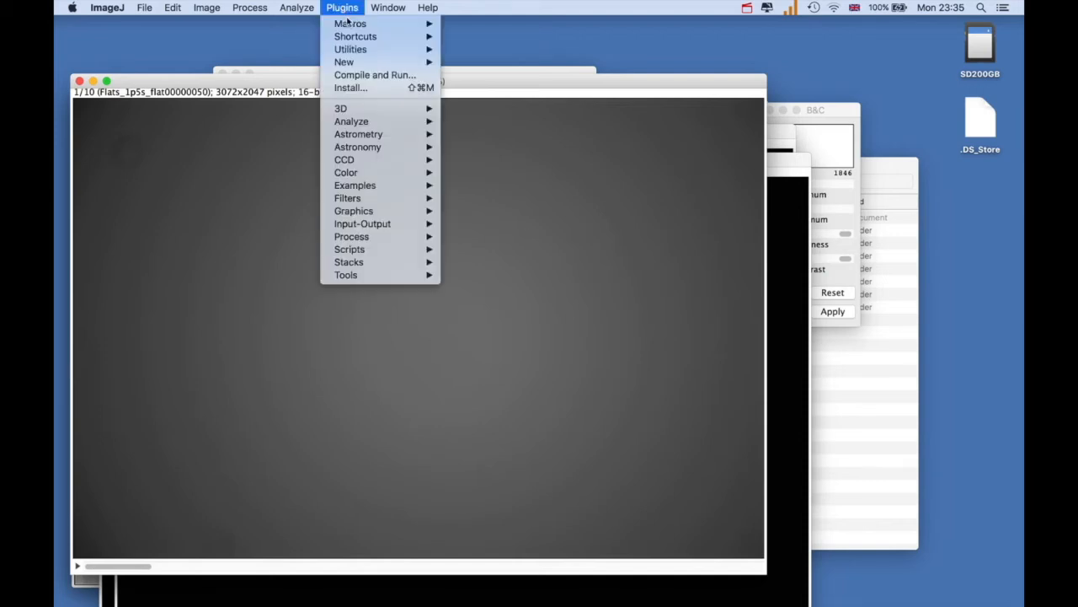
pyautogui.moveTo(401, 162)
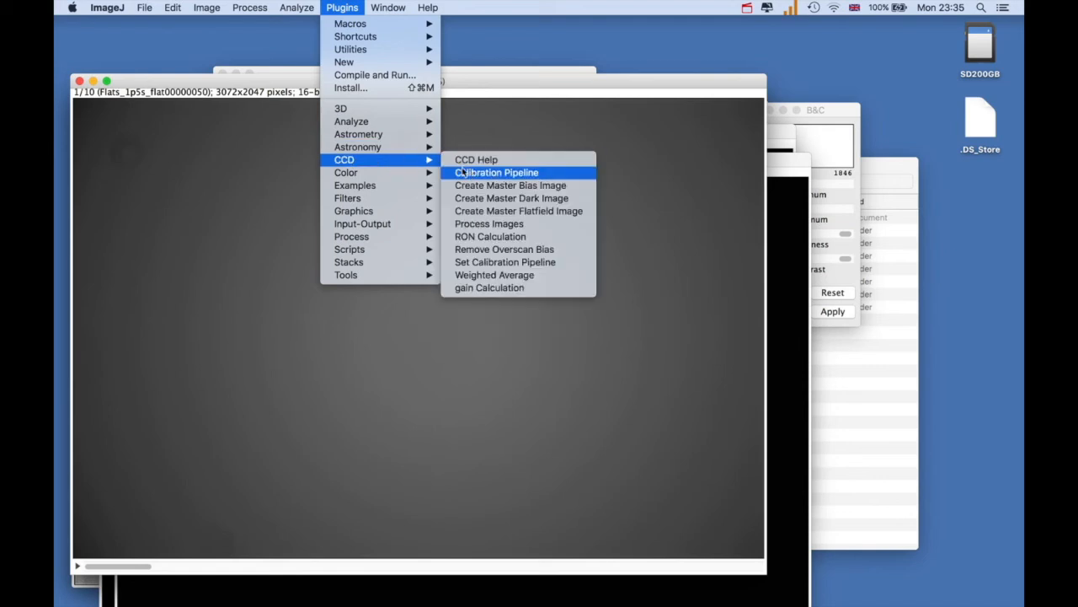
pyautogui.click(485, 216)
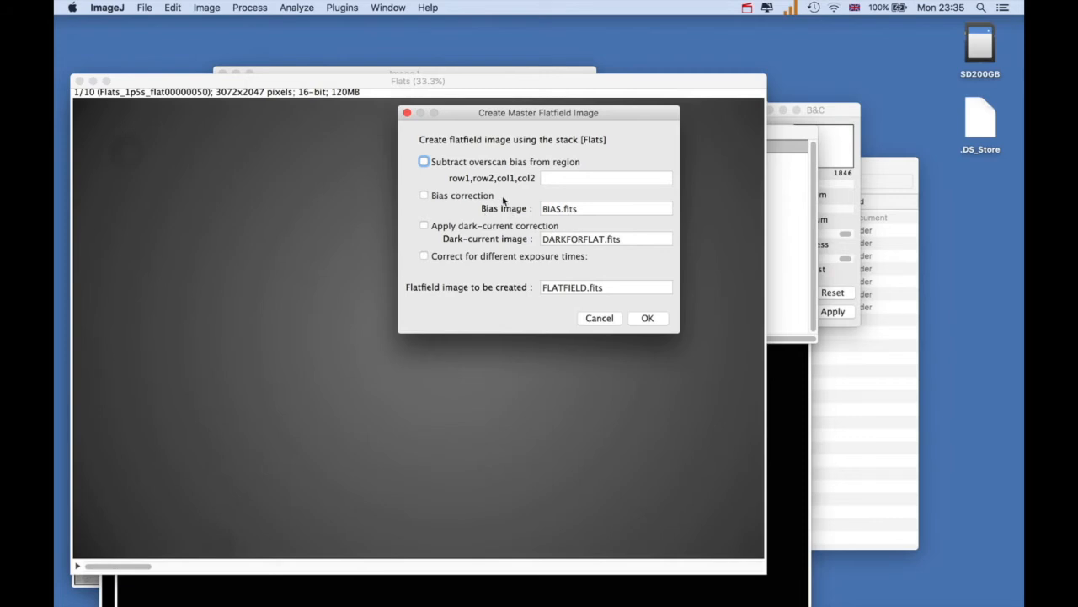
pyautogui.click(424, 196)
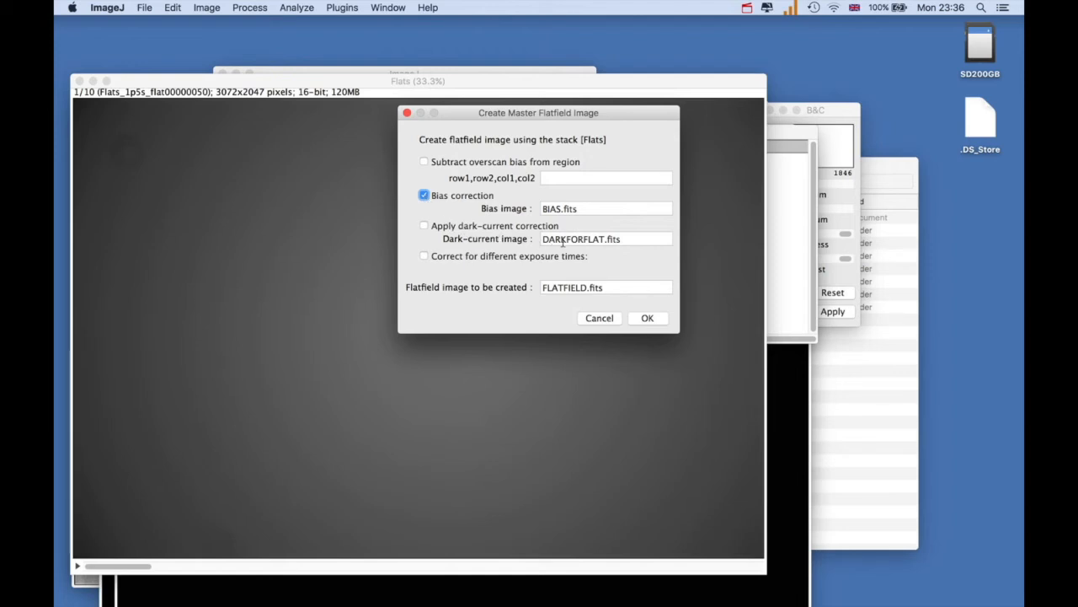
pyautogui.click(423, 226)
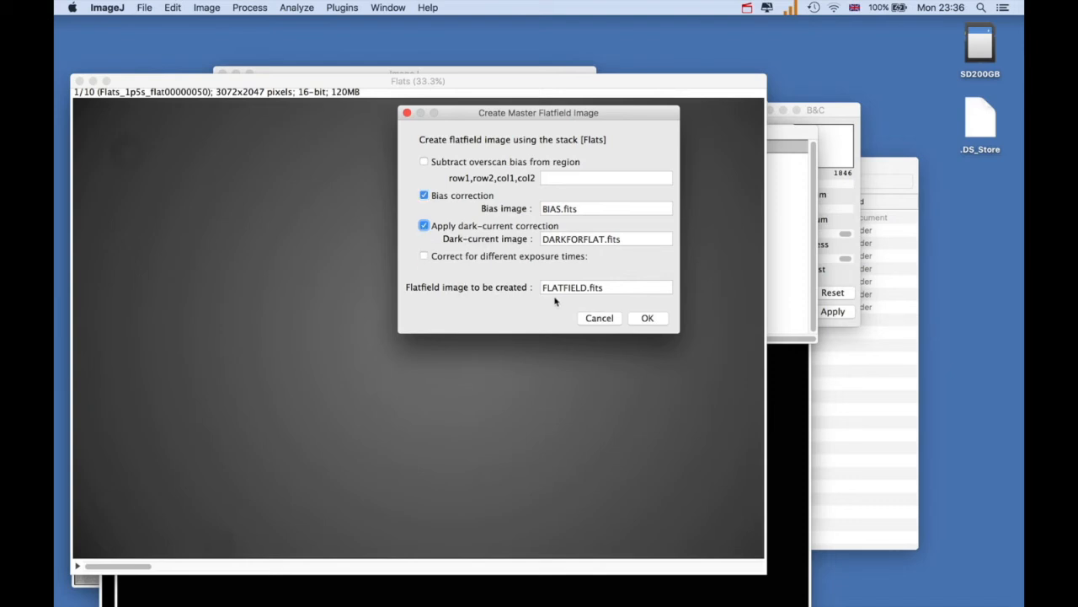
pyautogui.click(645, 318)
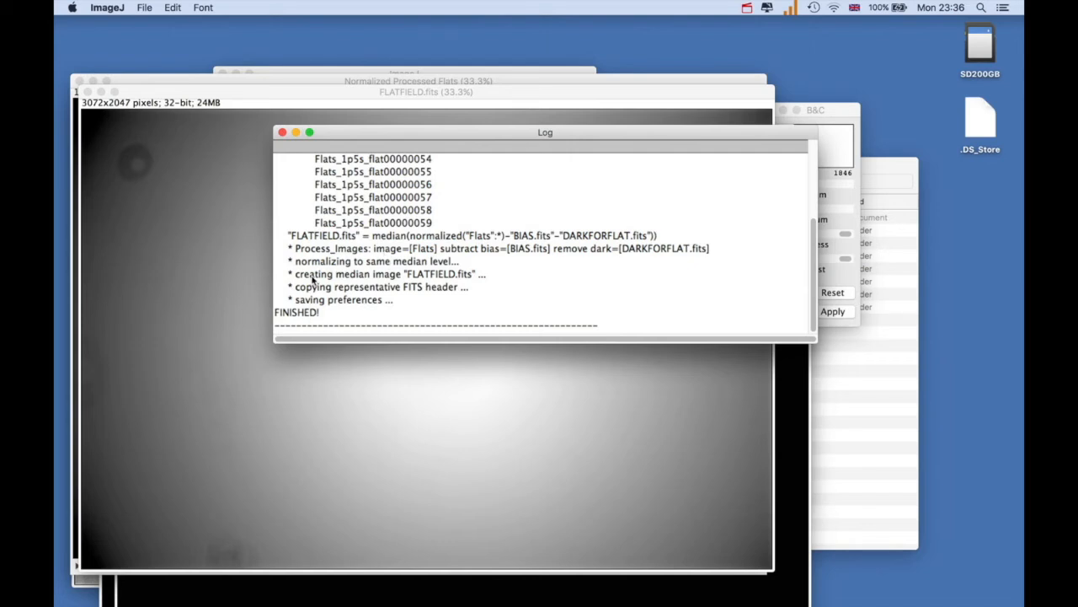
pyautogui.click(283, 133)
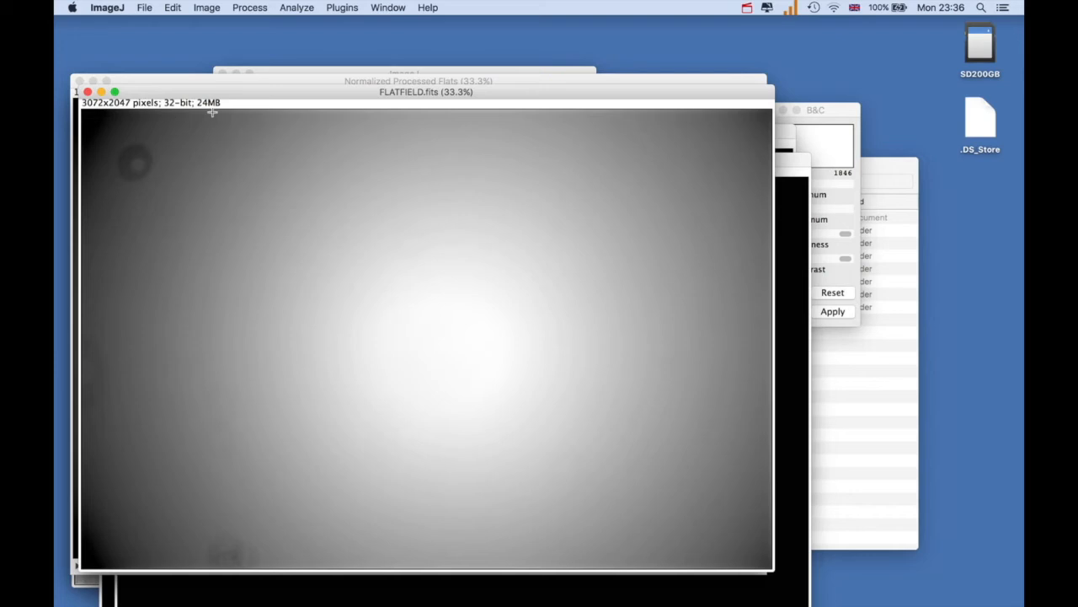
# Save the master flatfield in FITS format as FLATFIELD in the Calibrations folder of photometricdataforImageJTest
pyautogui.click(145, 8)
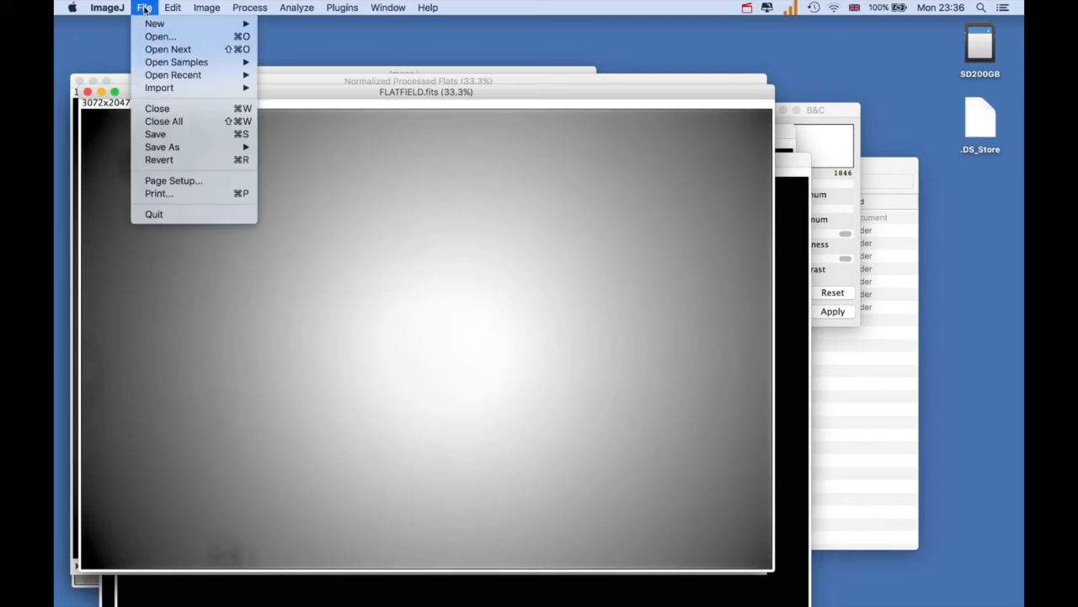
pyautogui.moveTo(187, 152)
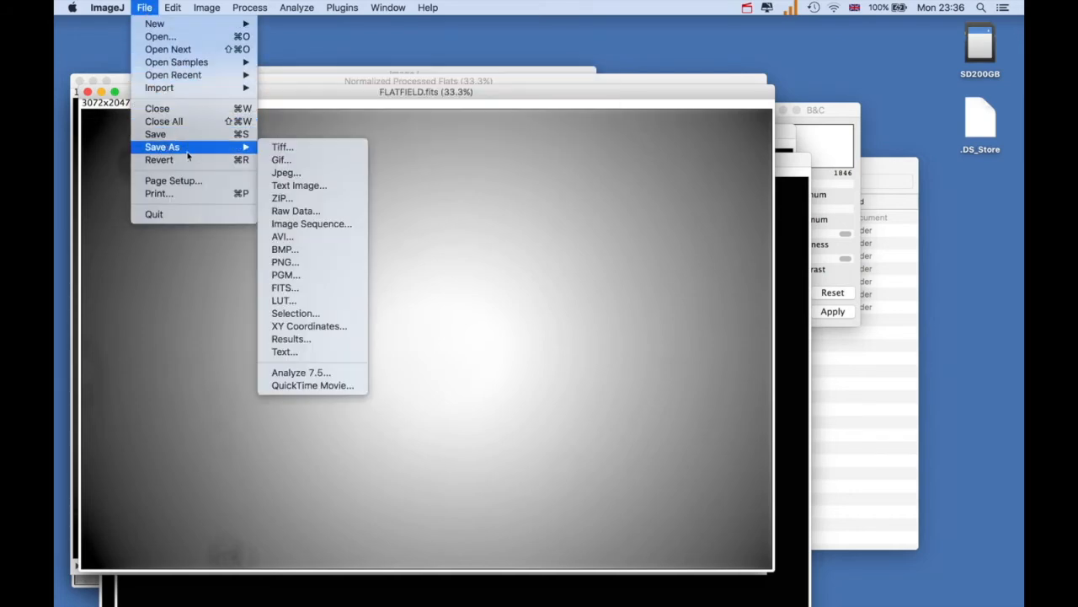
pyautogui.click(284, 288)
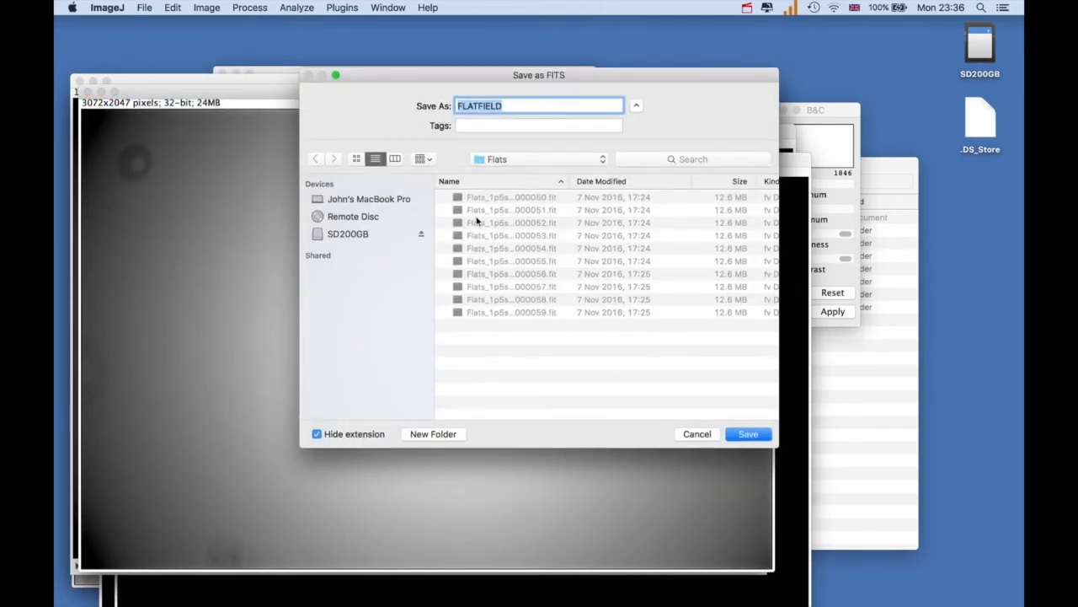
pyautogui.click(602, 160)
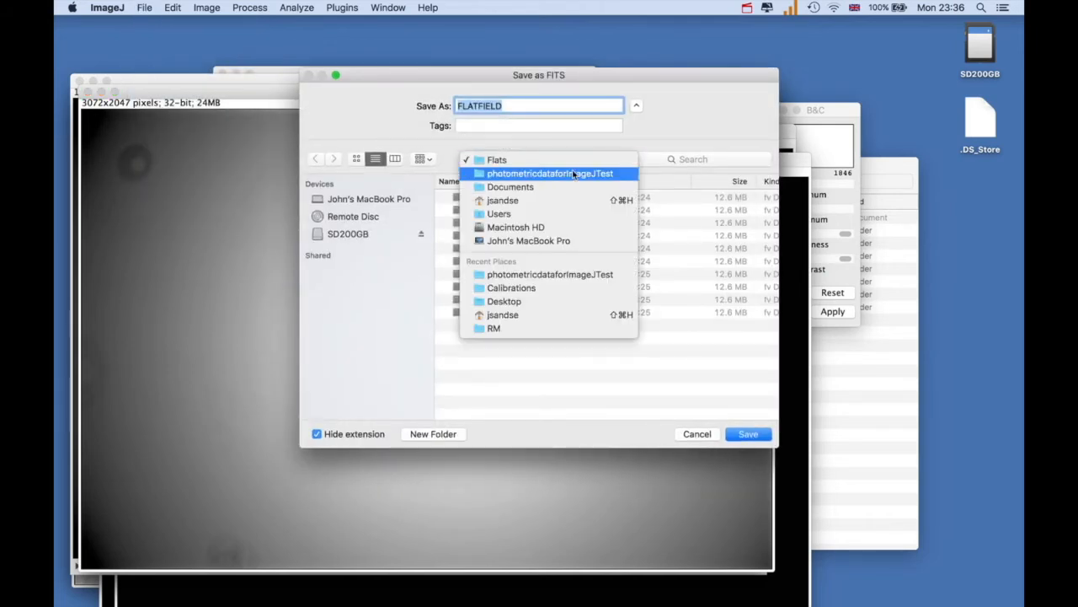
pyautogui.click(556, 174)
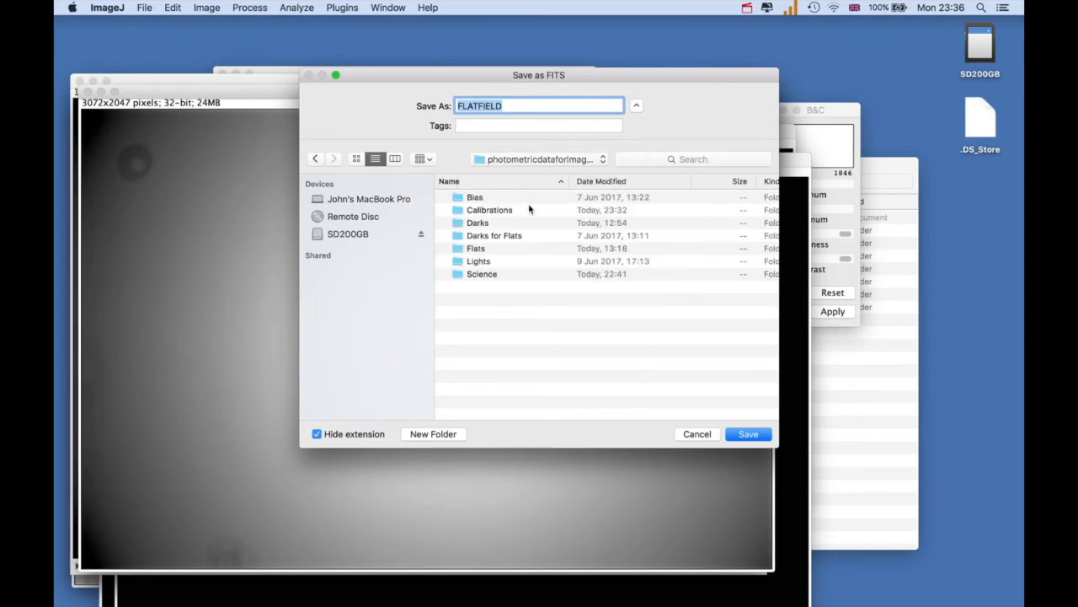
pyautogui.click(505, 213)
pyautogui.doubleClick(504, 212)
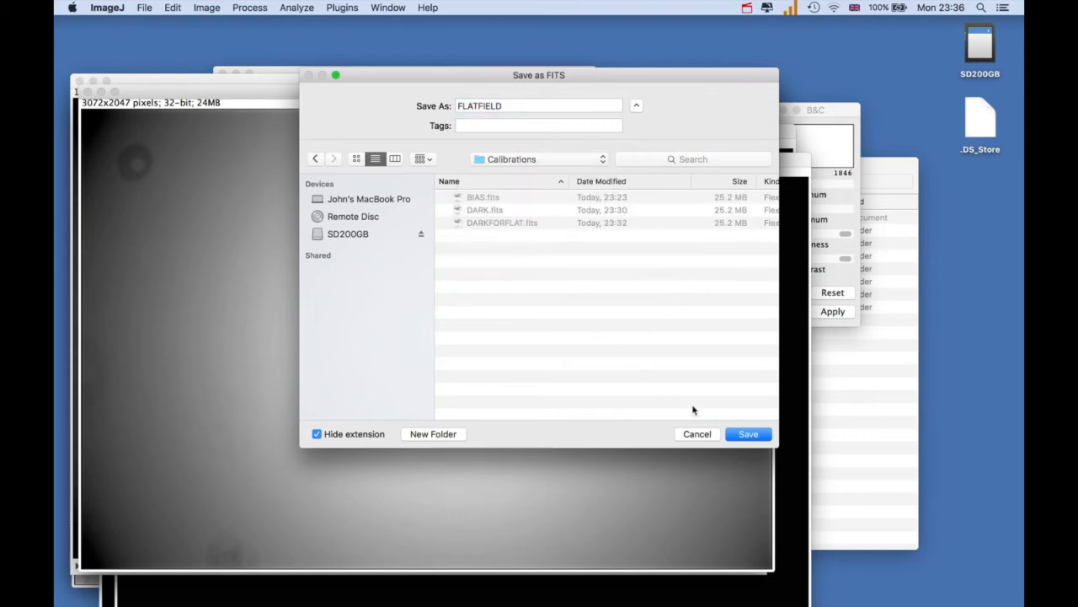
pyautogui.click(742, 434)
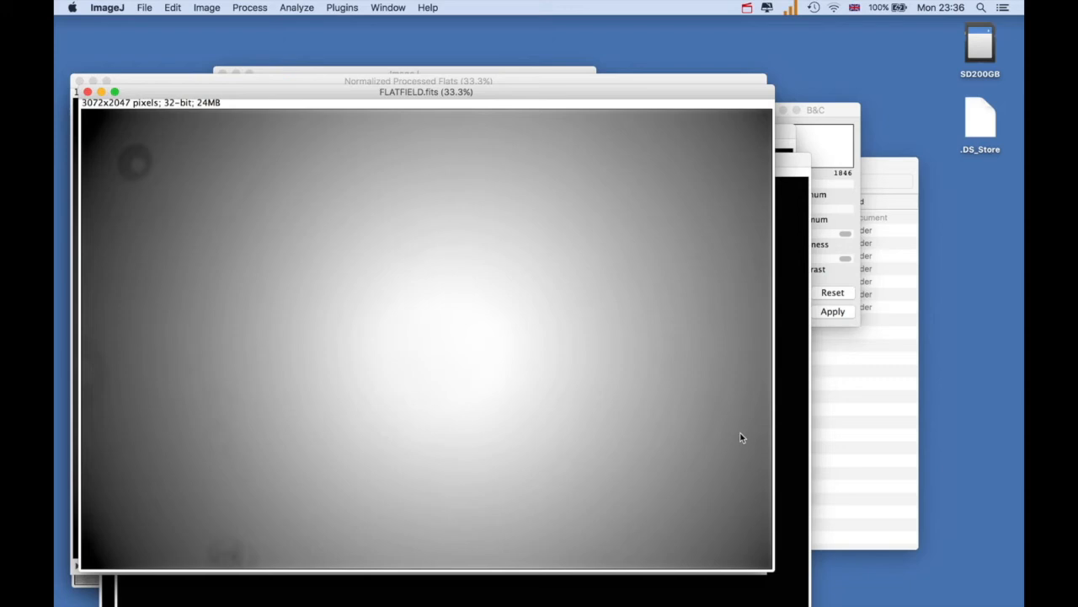
# Move the FLATFIELD.fits window clear of the Normalized Processed Flats stack and close that stack without saving
pyautogui.moveTo(330, 92); pyautogui.dragTo(356, 202)
pyautogui.click(407, 84)
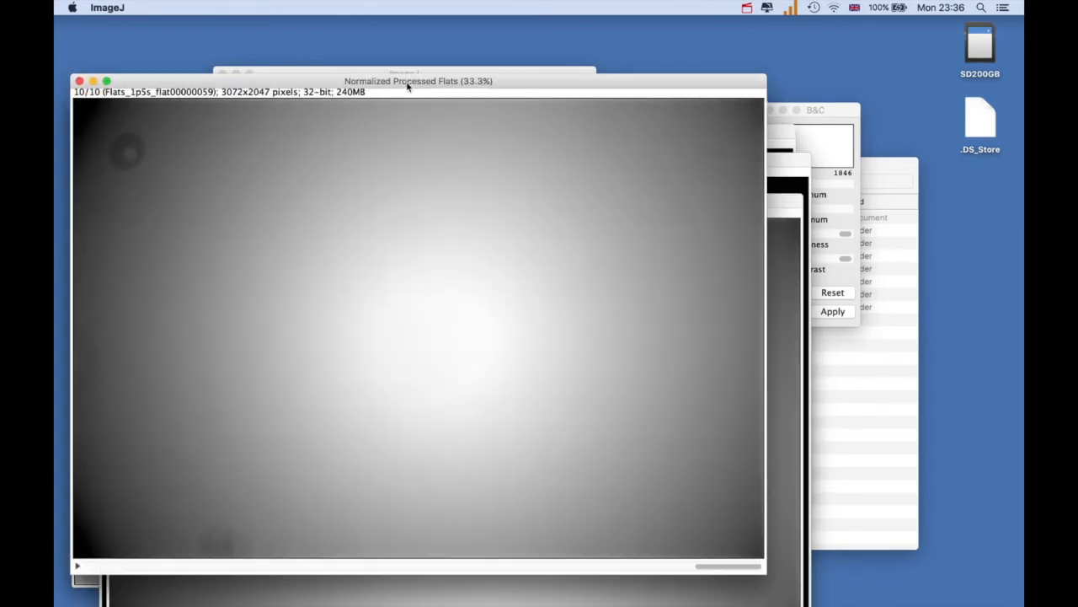
pyautogui.click(79, 81)
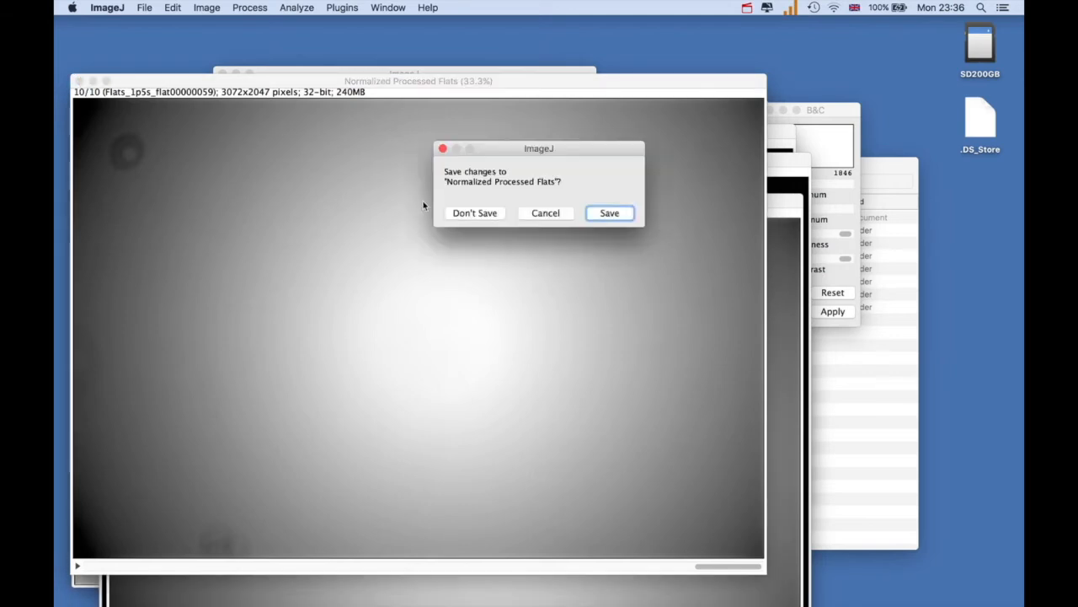
pyautogui.click(470, 216)
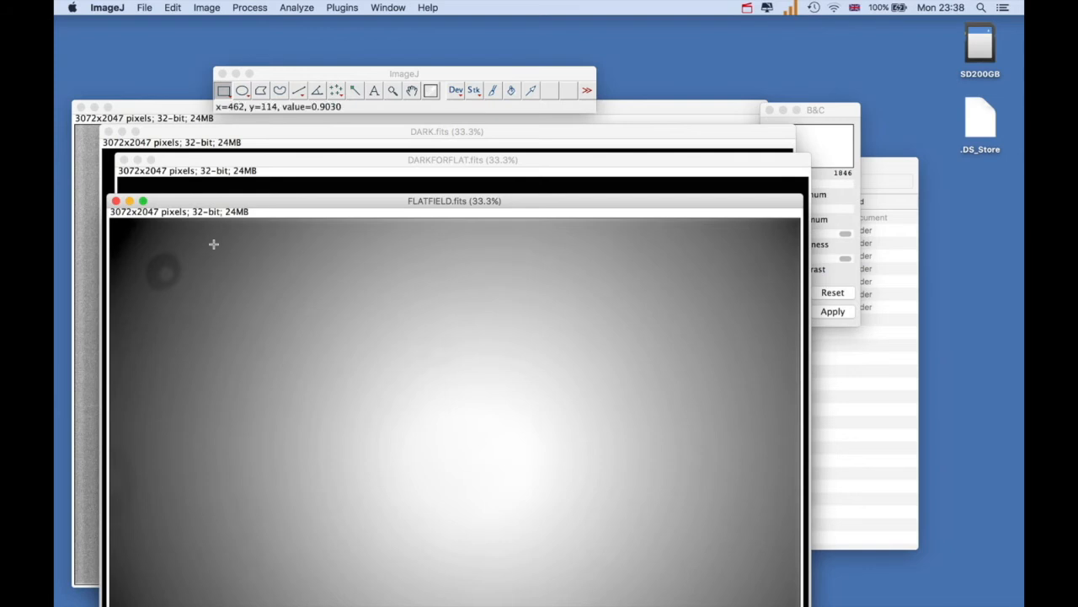
# Import all 10 images of the Lights folder as an image sequence, keeping the names sorted numerically
pyautogui.click(147, 10)
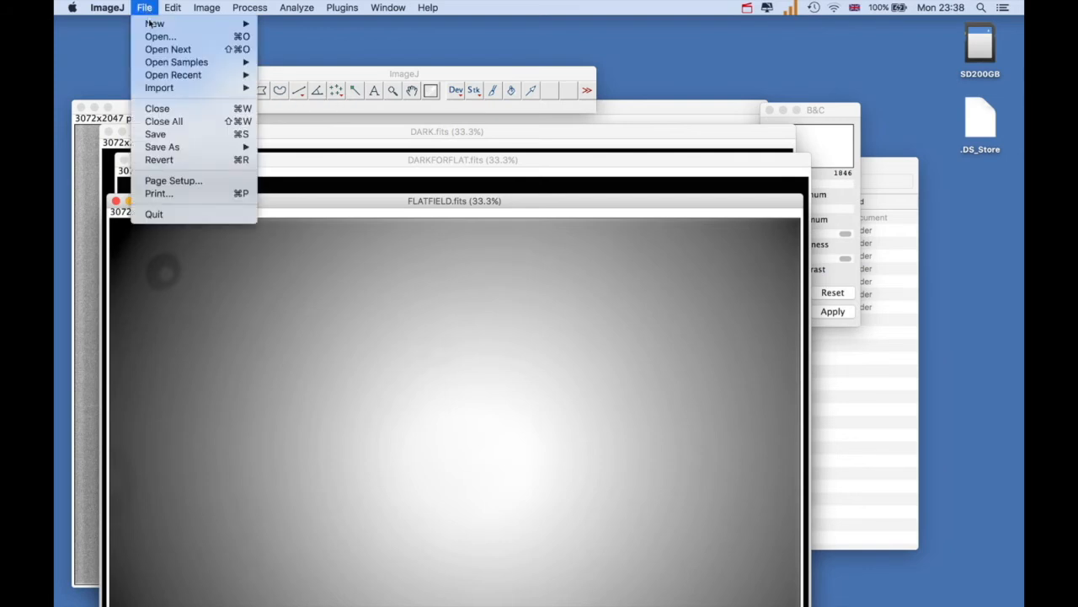
pyautogui.moveTo(156, 90)
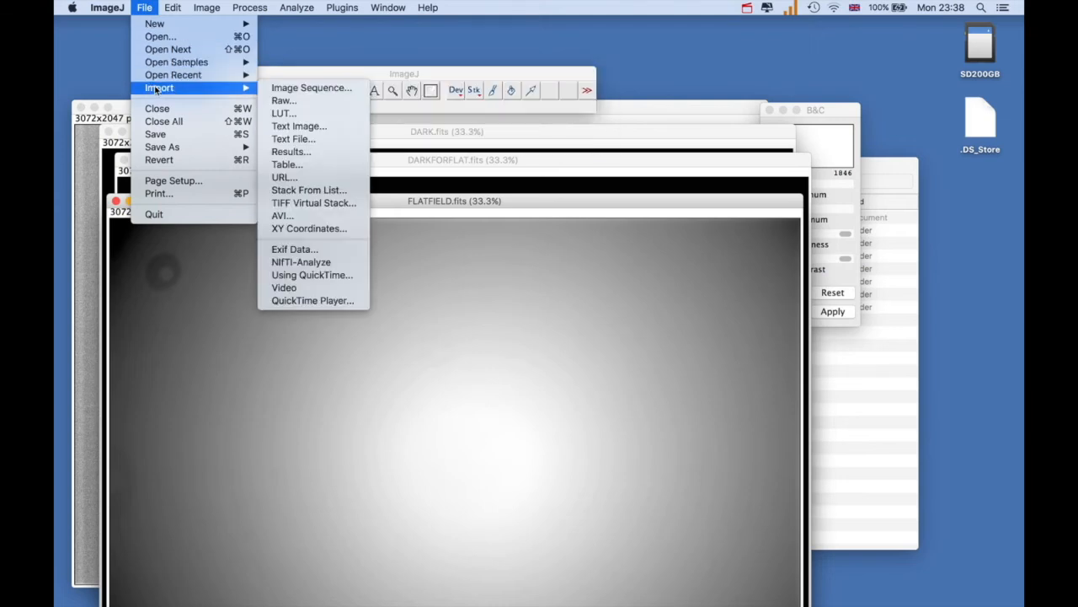
pyautogui.click(278, 89)
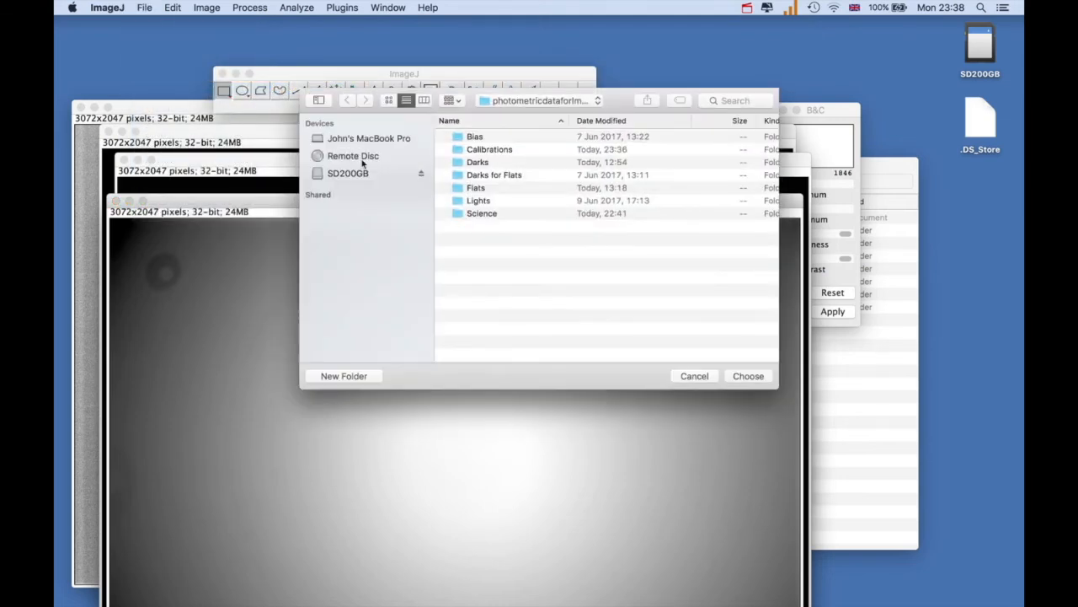
pyautogui.doubleClick(455, 202)
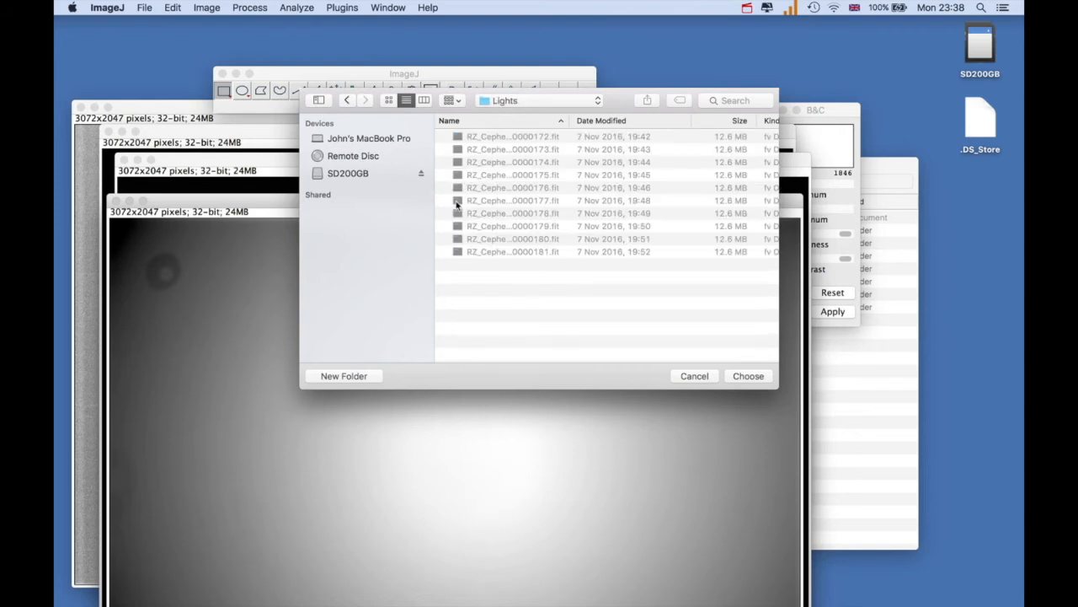
pyautogui.click(747, 376)
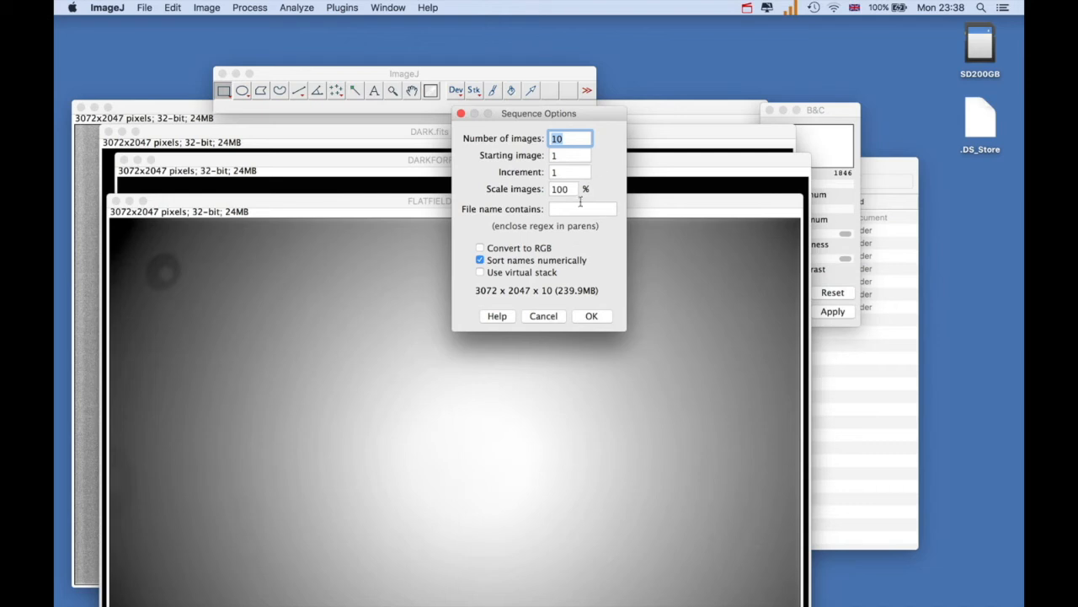
pyautogui.click(587, 318)
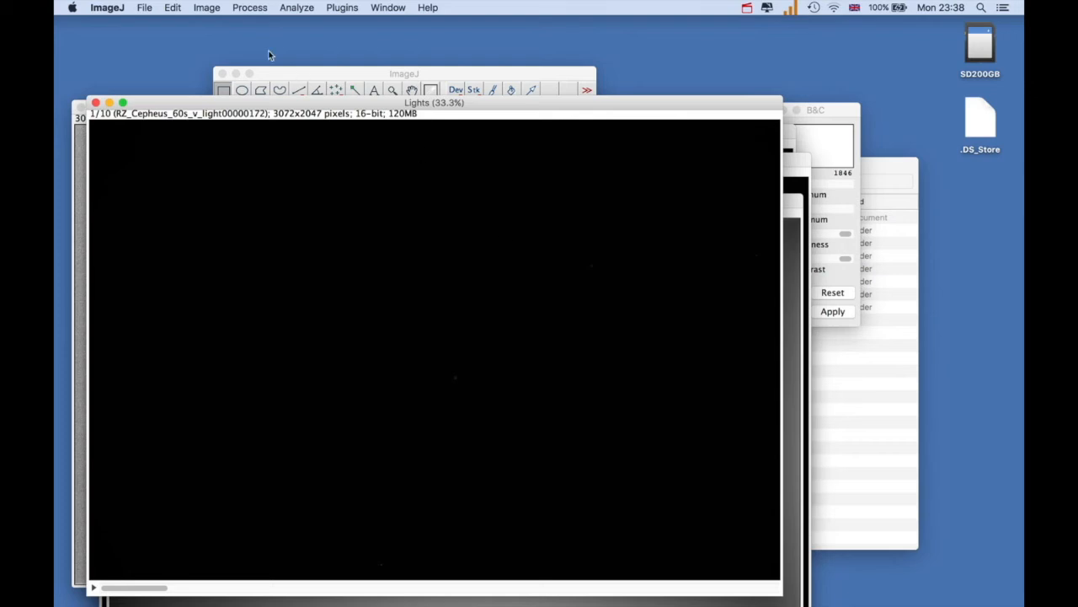
# Lower the display maximum of the Lights stack to about 4913 to reveal the stars, and close the brightness and contrast settings
pyautogui.click(208, 8)
pyautogui.moveTo(233, 44)
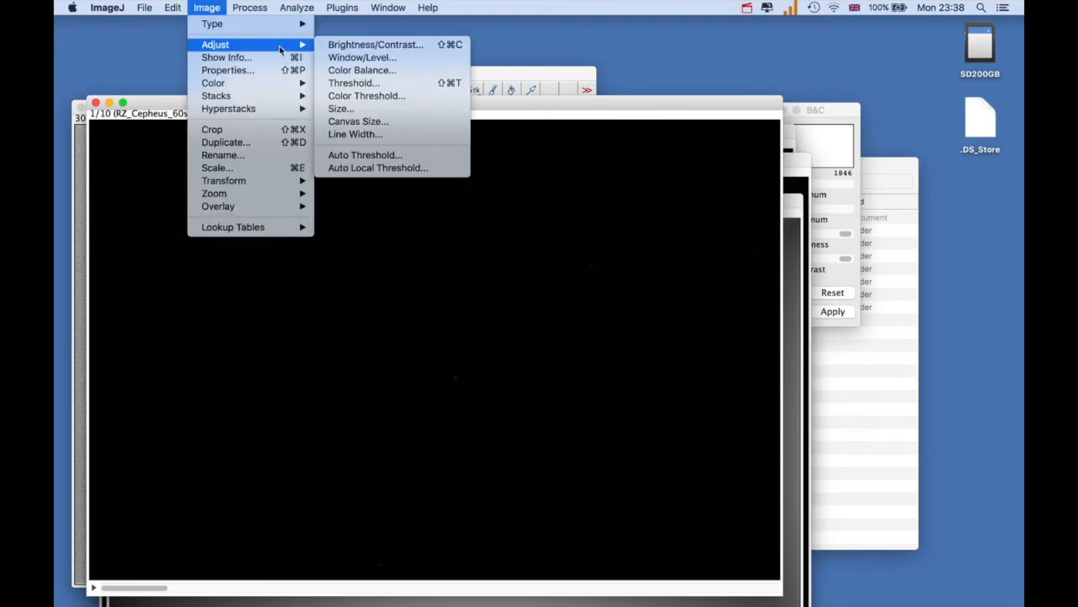
pyautogui.click(337, 47)
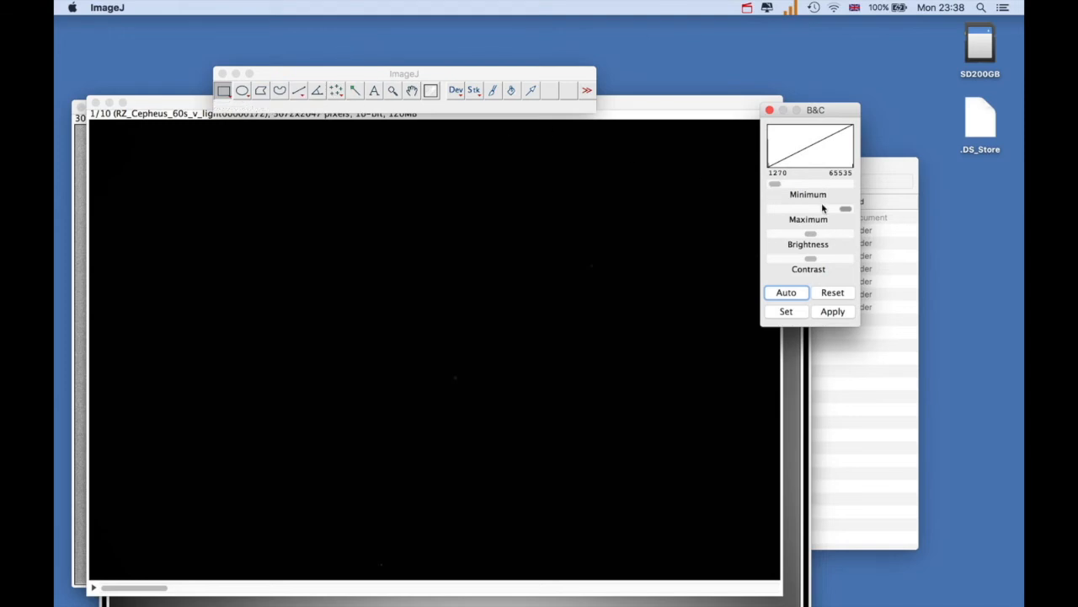
pyautogui.moveTo(844, 209); pyautogui.dragTo(778, 210)
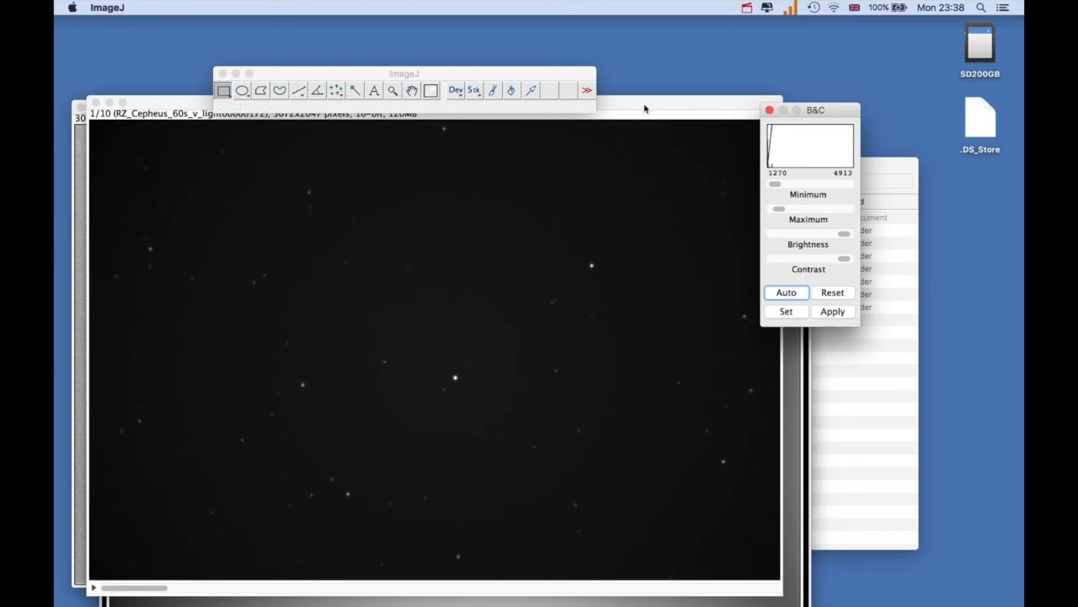
pyautogui.click(768, 110)
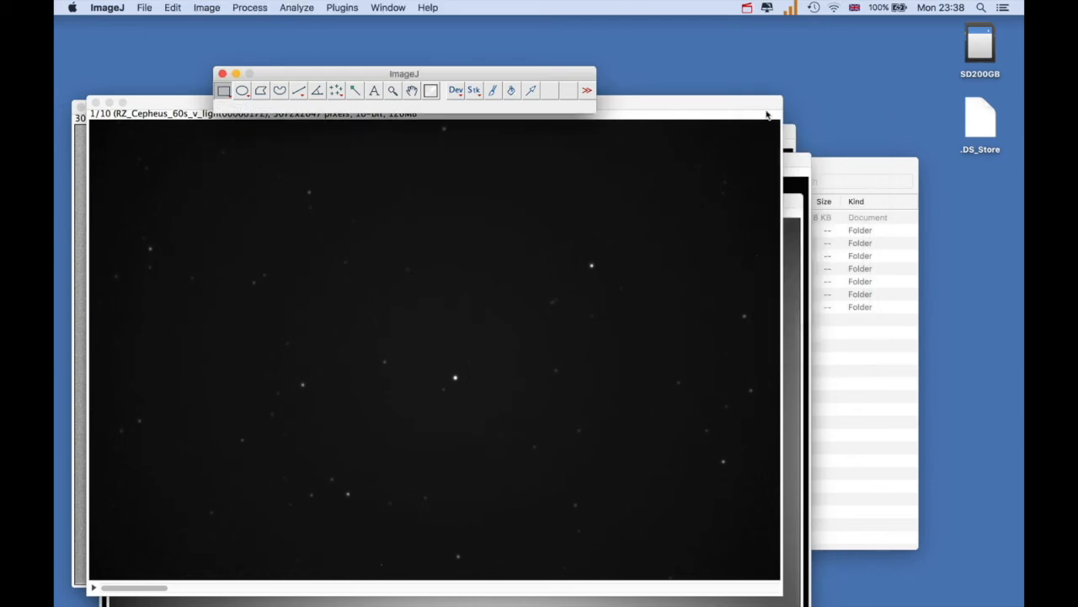
pyautogui.click(677, 107)
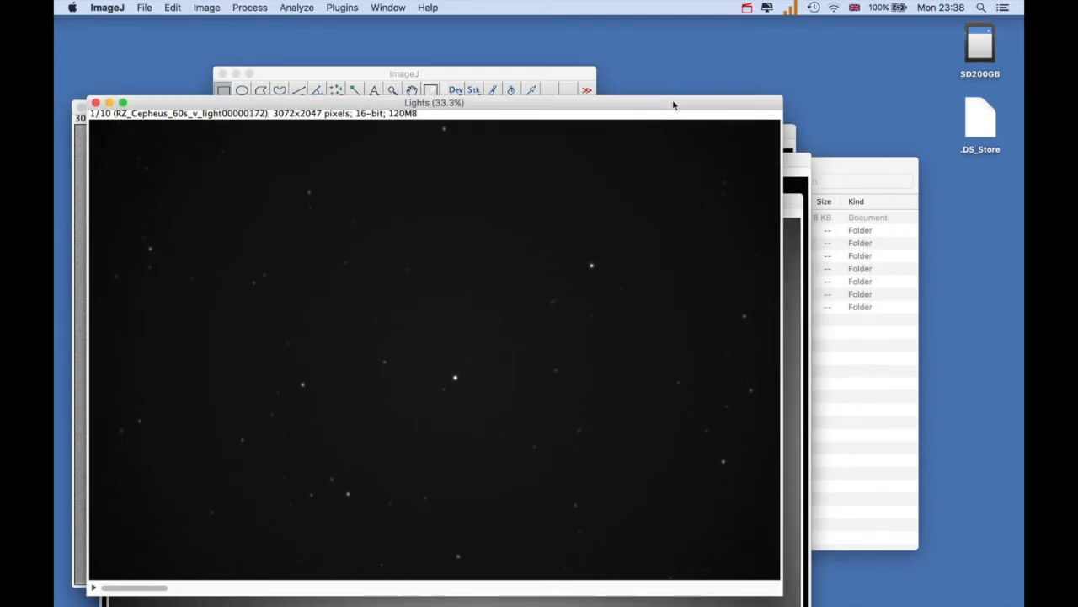
# Set up CCD Process Images for the Lights stack with bias subtraction by BIAS.fits and dark-current removal by DARK.fits
pyautogui.click(335, 8)
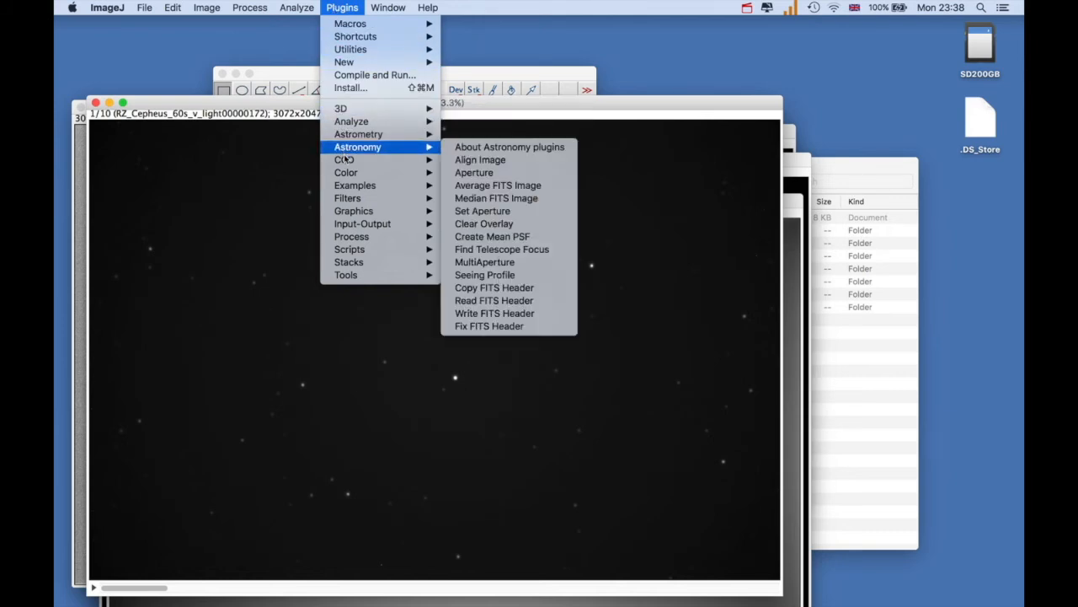
pyautogui.moveTo(346, 161)
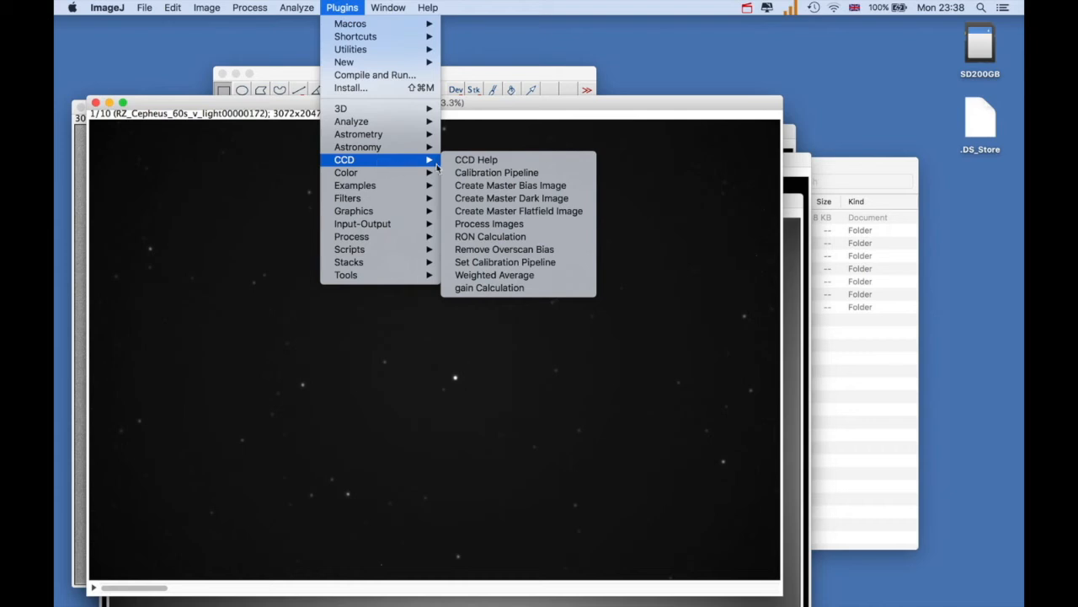
pyautogui.click(469, 224)
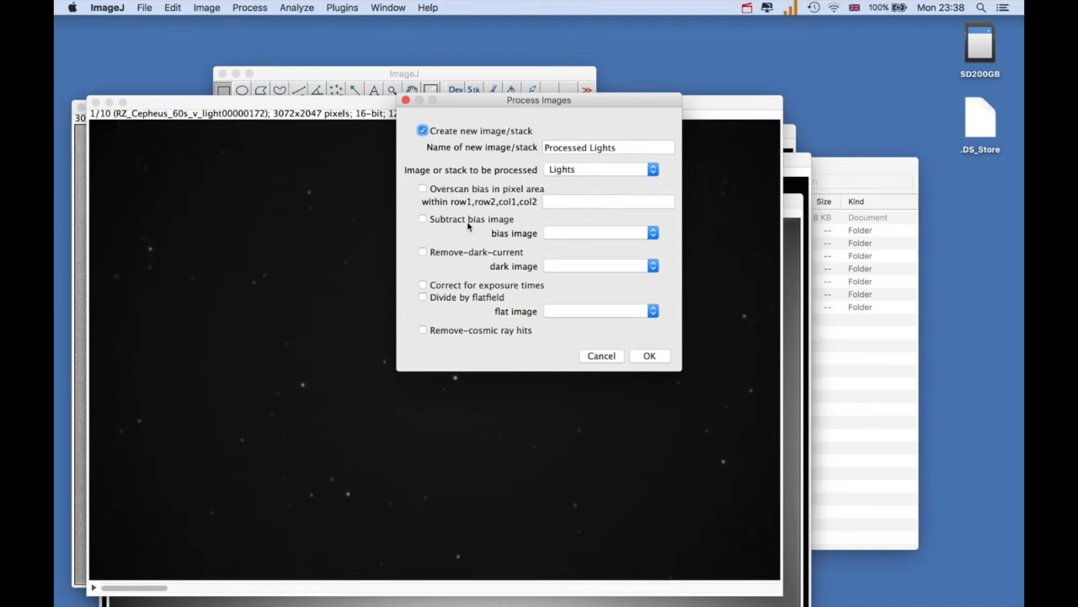
pyautogui.click(423, 219)
pyautogui.click(654, 234)
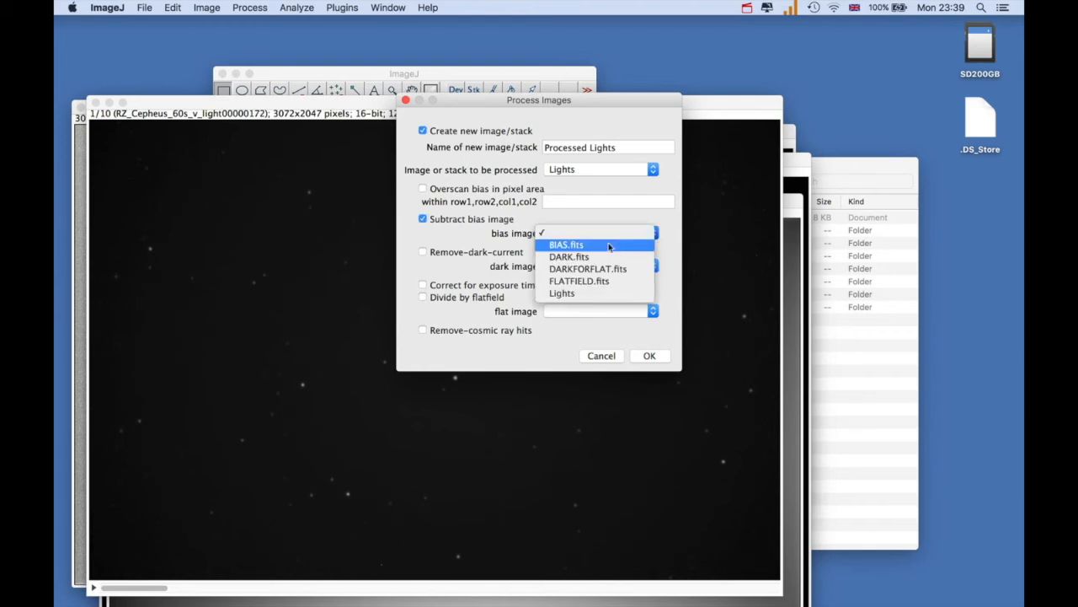
pyautogui.click(564, 244)
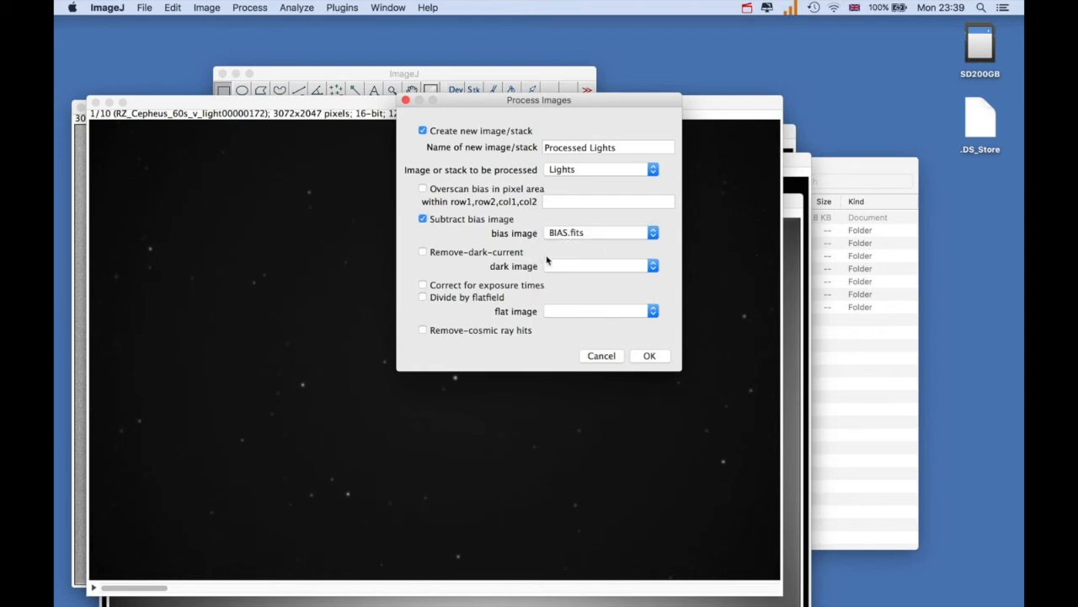
pyautogui.click(422, 253)
pyautogui.click(653, 266)
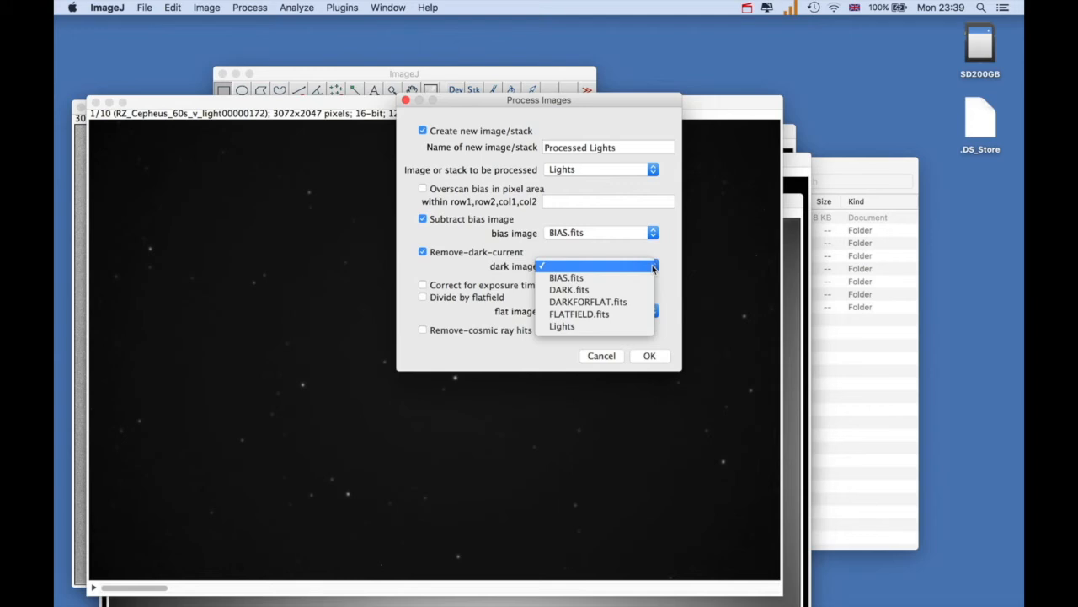
pyautogui.click(598, 291)
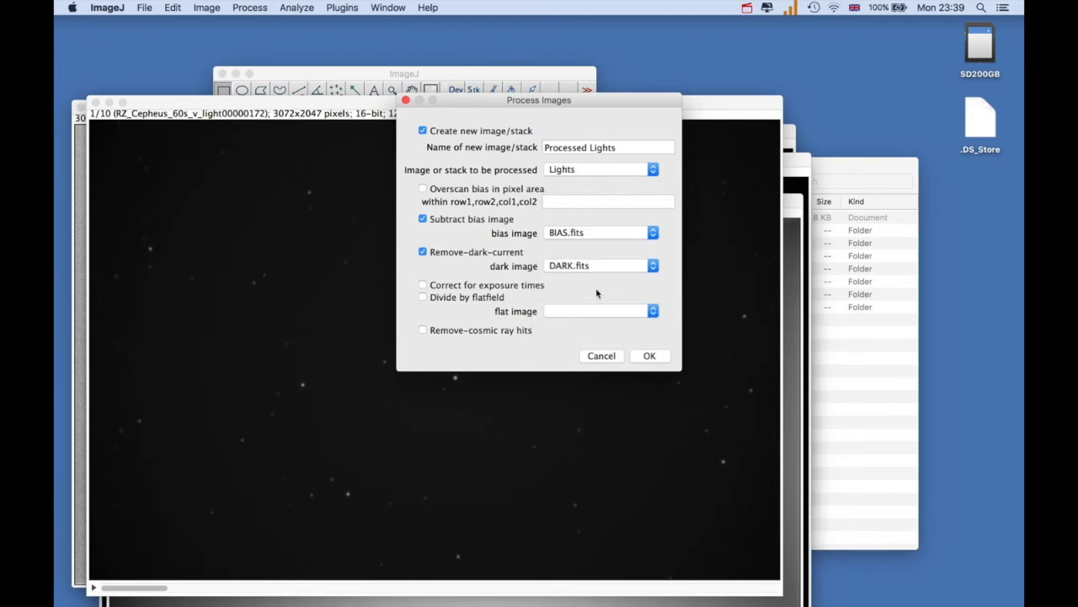
# Add division by flatfield FLATFIELD.fits and cosmic ray hit removal, and run the processing of the Lights stack
pyautogui.click(423, 298)
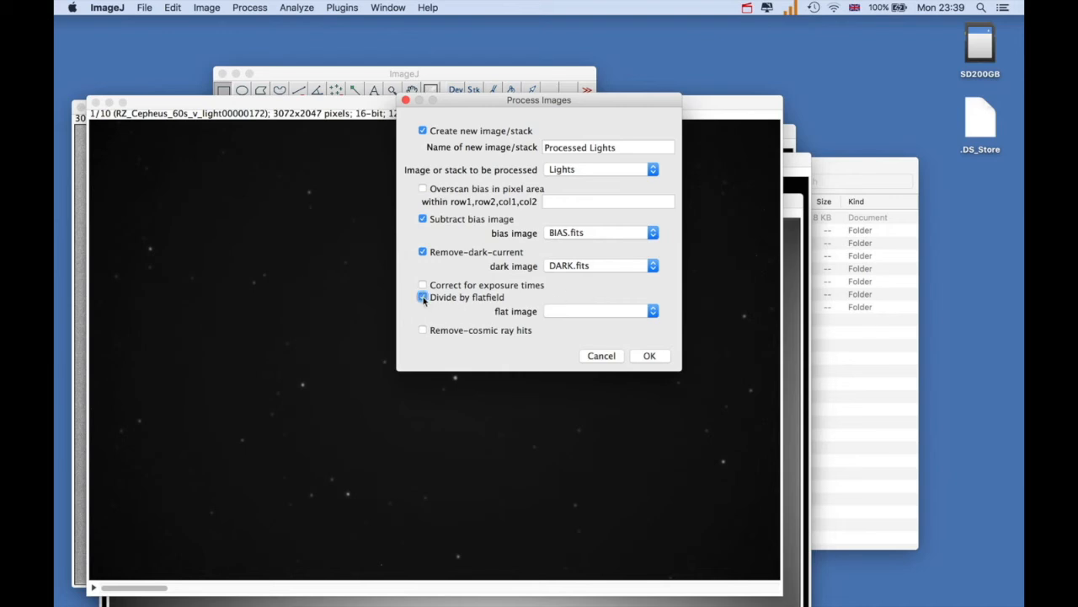
pyautogui.click(653, 312)
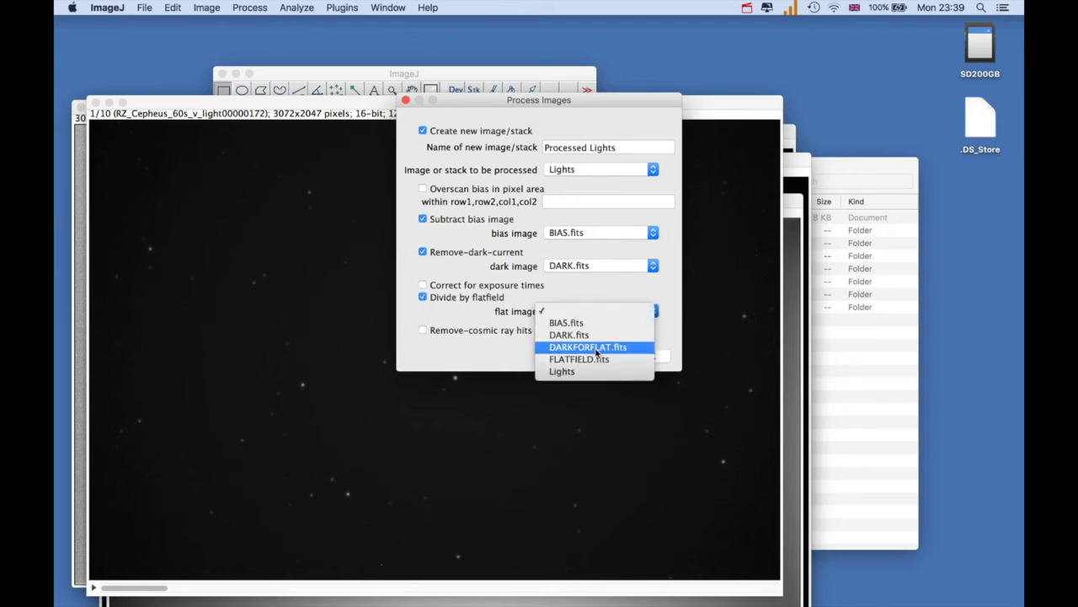
pyautogui.click(590, 360)
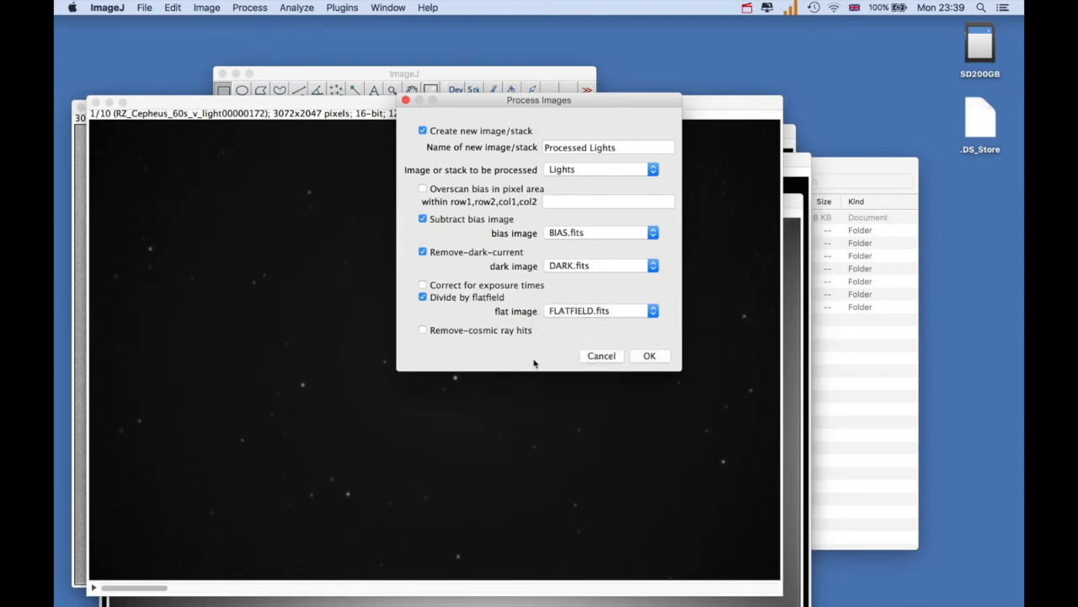
pyautogui.click(423, 331)
pyautogui.click(650, 356)
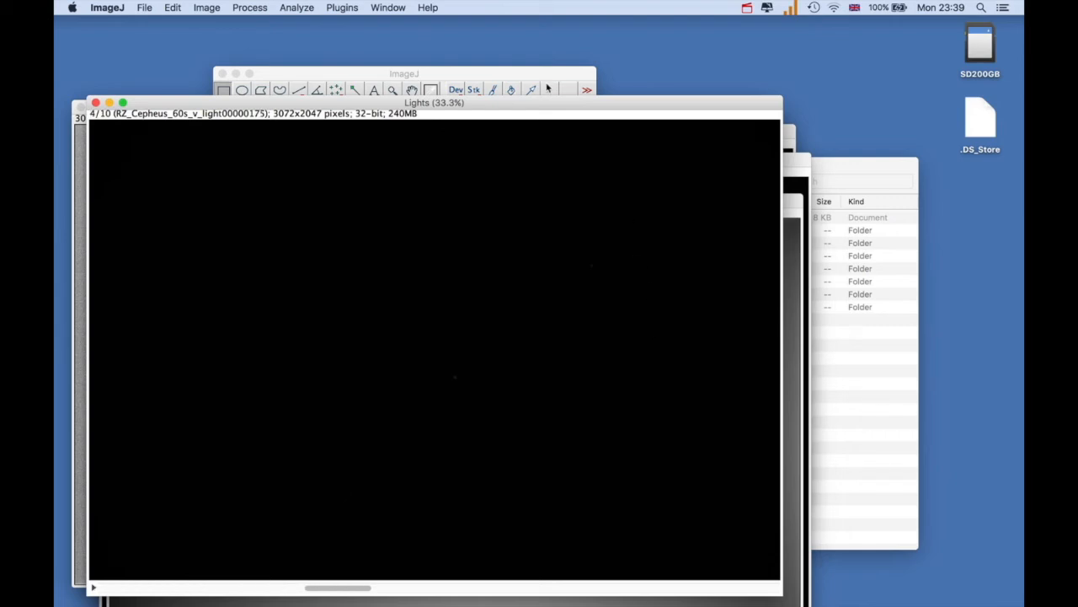
pyautogui.moveTo(540, 73); pyautogui.dragTo(542, 55)
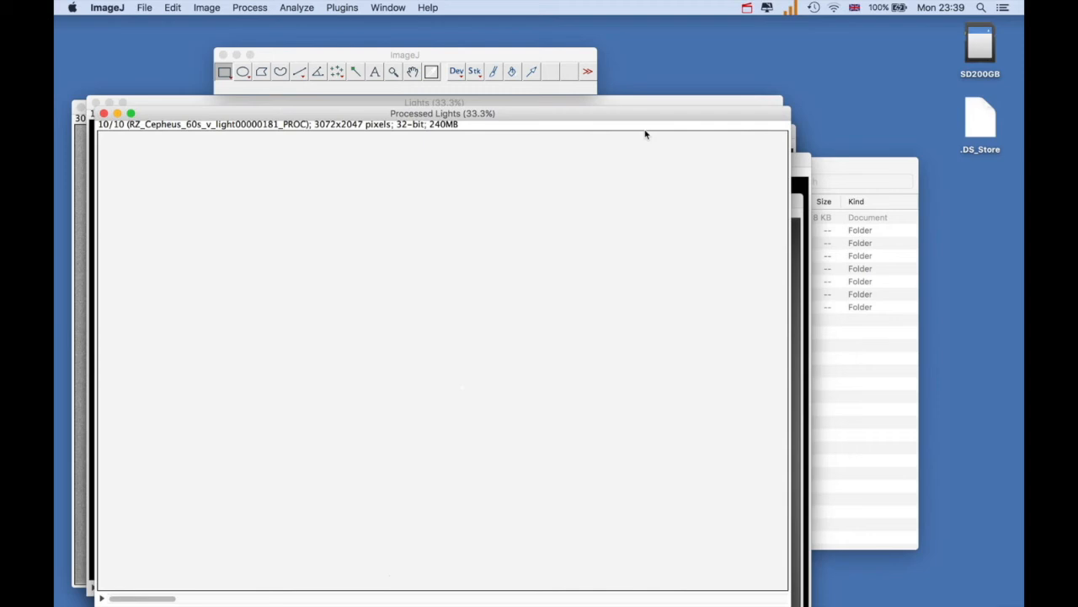
# Set the display range of the Processed Lights stack to a minimum of about -797 and a maximum of about 1787
pyautogui.click(198, 8)
pyautogui.moveTo(252, 44)
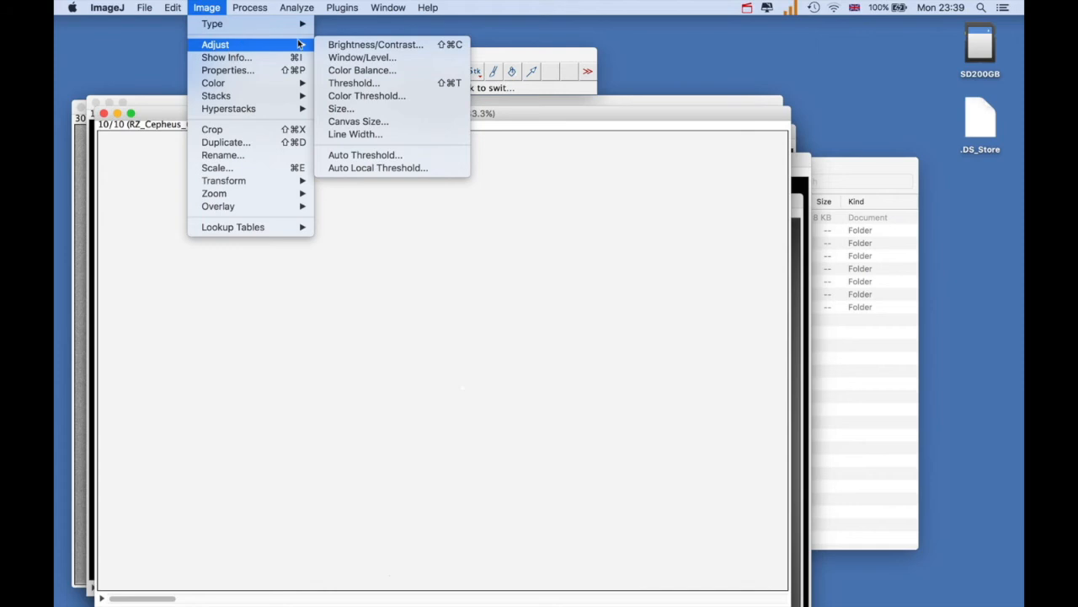
pyautogui.click(338, 45)
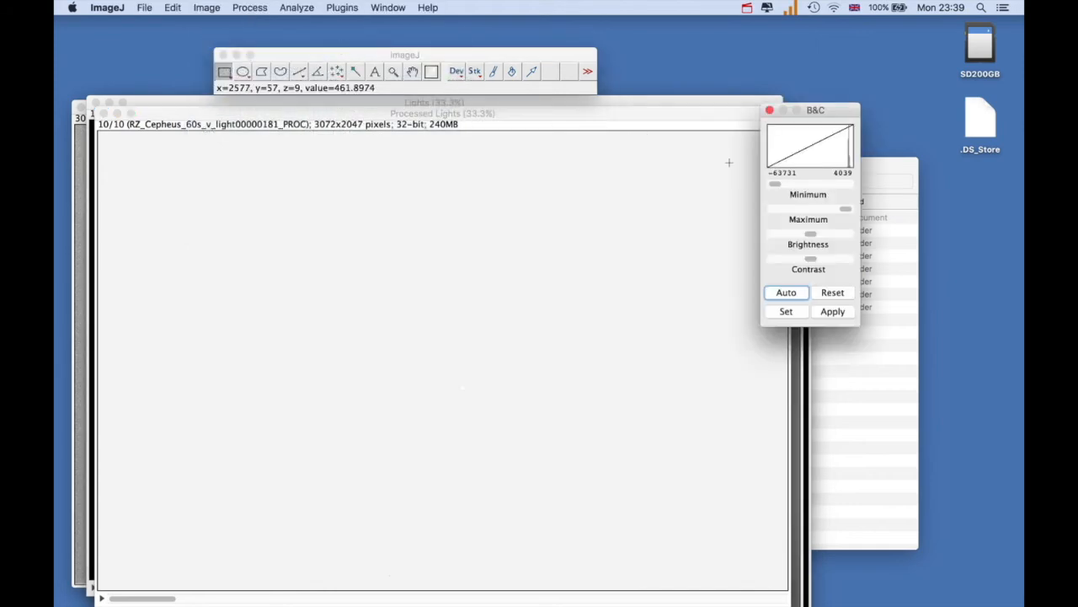
pyautogui.moveTo(775, 183); pyautogui.dragTo(840, 212)
pyautogui.moveTo(840, 213); pyautogui.dragTo(842, 213)
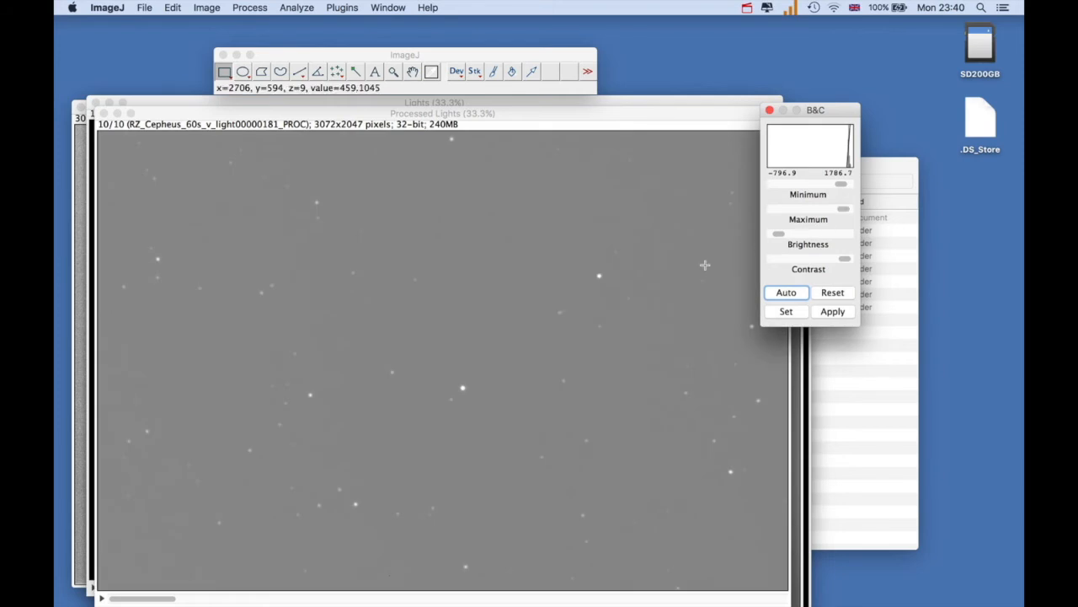
# Save the Processed Lights stack as a FITS image sequence named Science in the Science folder, and close the stack
pyautogui.click(189, 112)
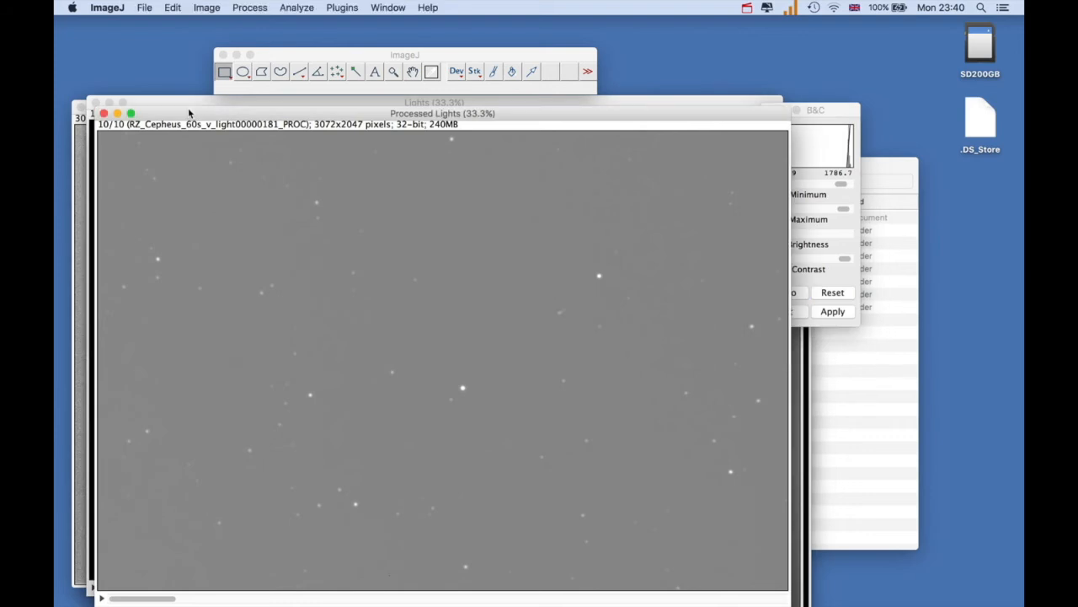
pyautogui.click(144, 8)
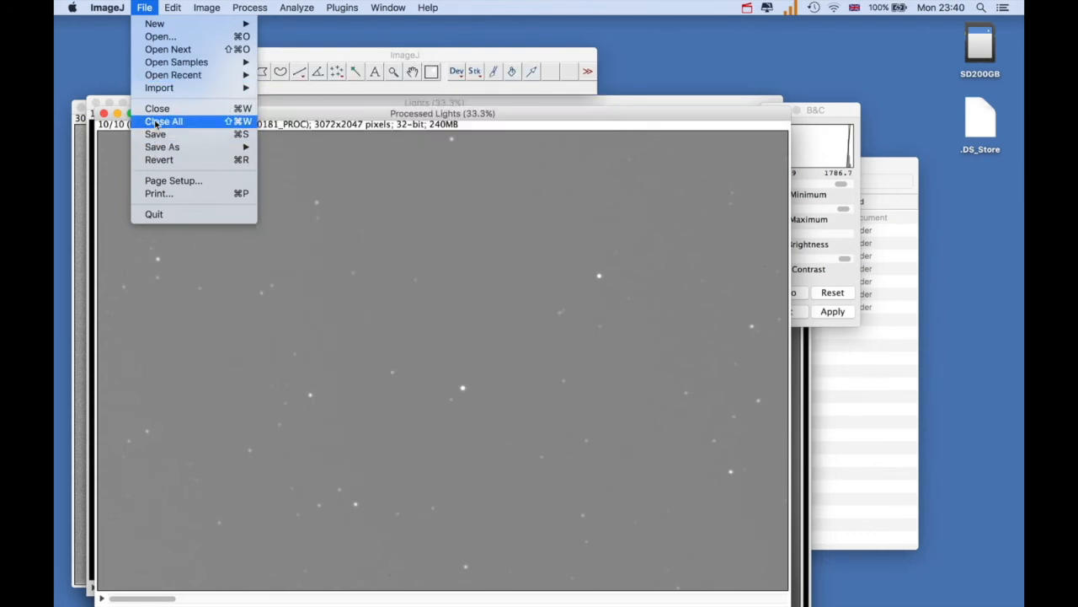
pyautogui.moveTo(164, 149)
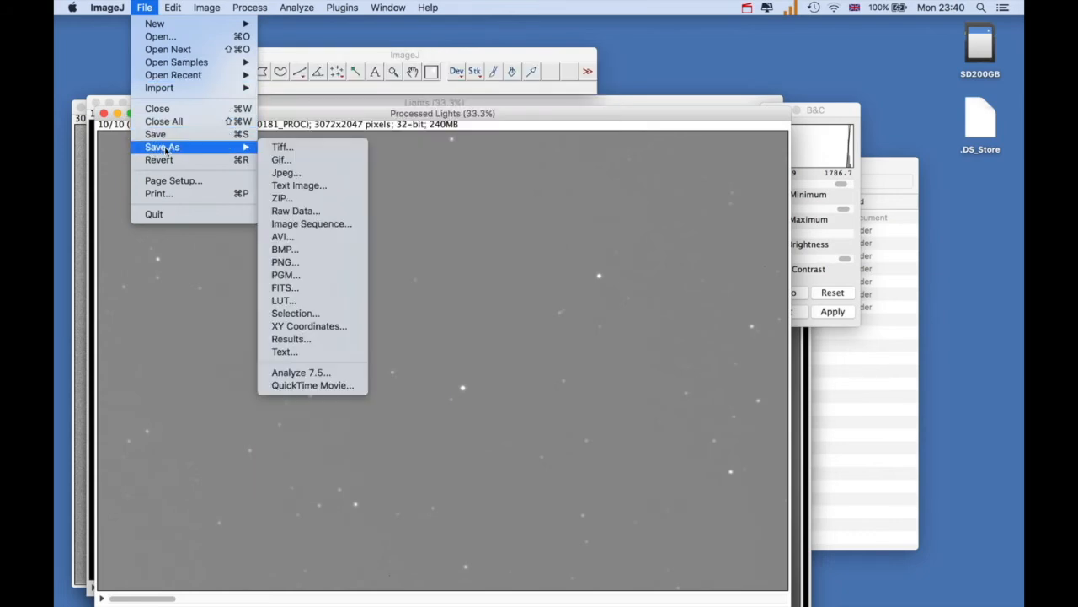
pyautogui.click(290, 224)
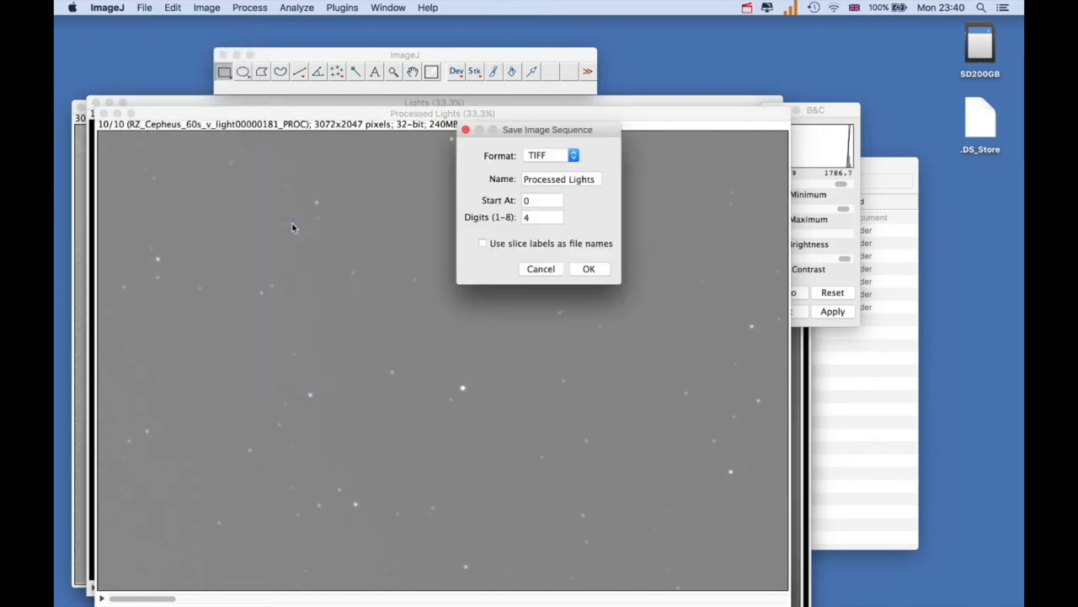
pyautogui.click(571, 156)
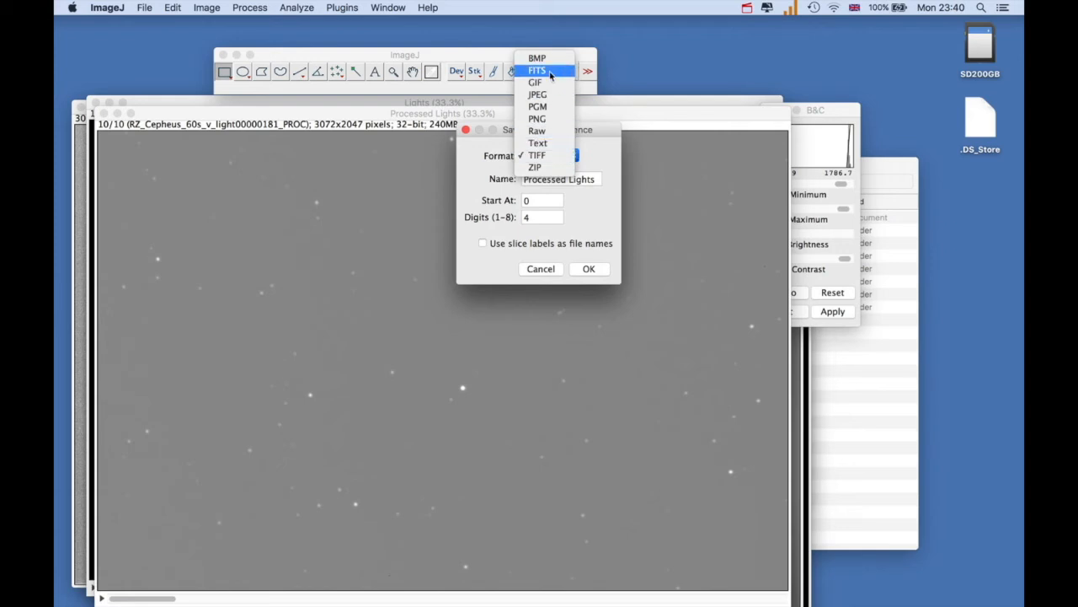
pyautogui.click(551, 76)
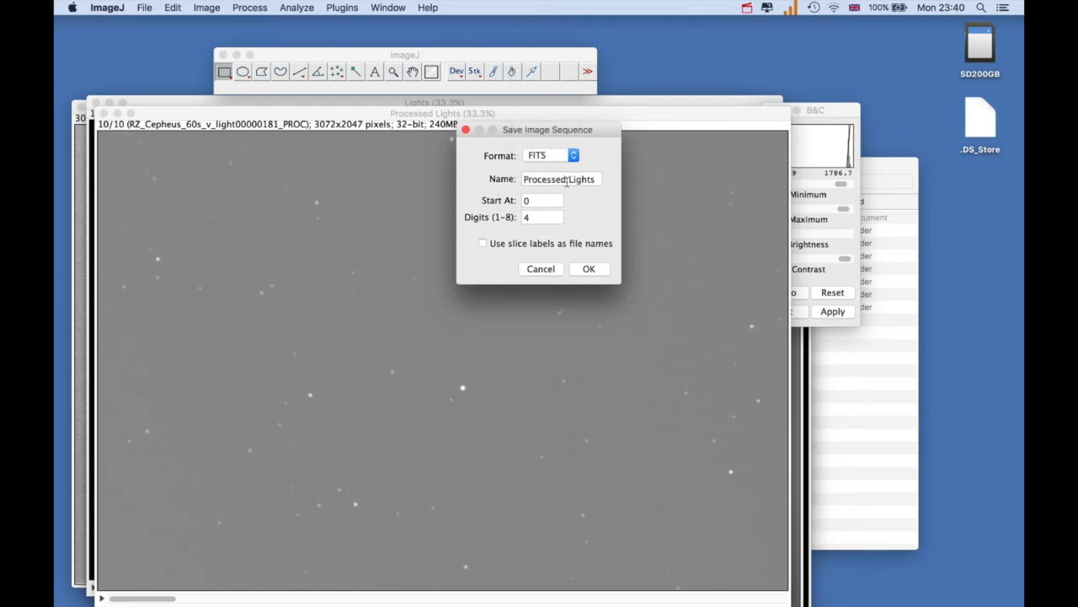
pyautogui.moveTo(596, 180); pyautogui.dragTo(522, 181)
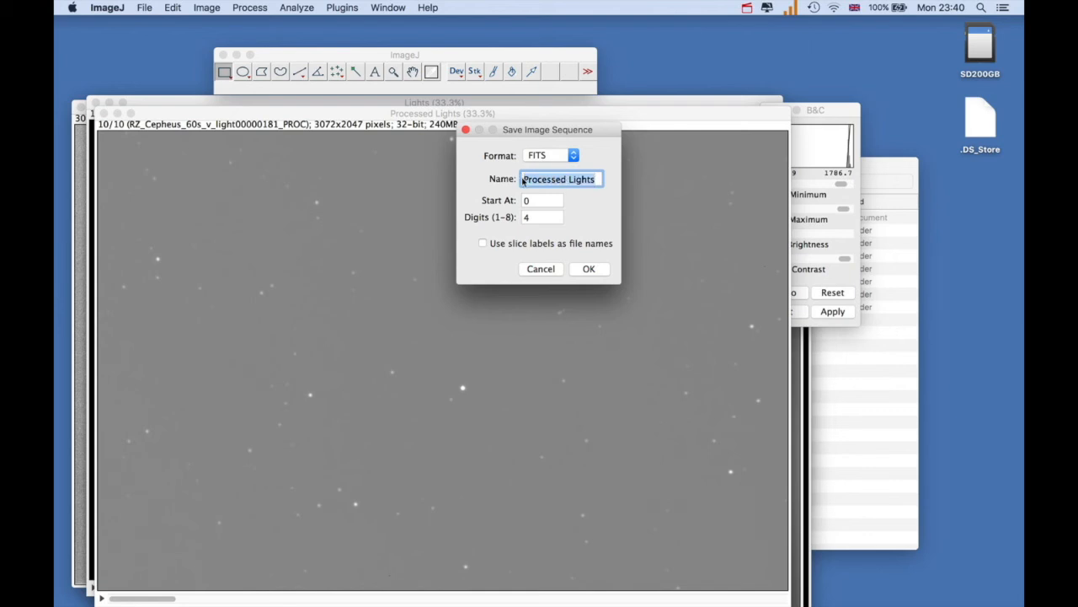
pyautogui.write('Science')
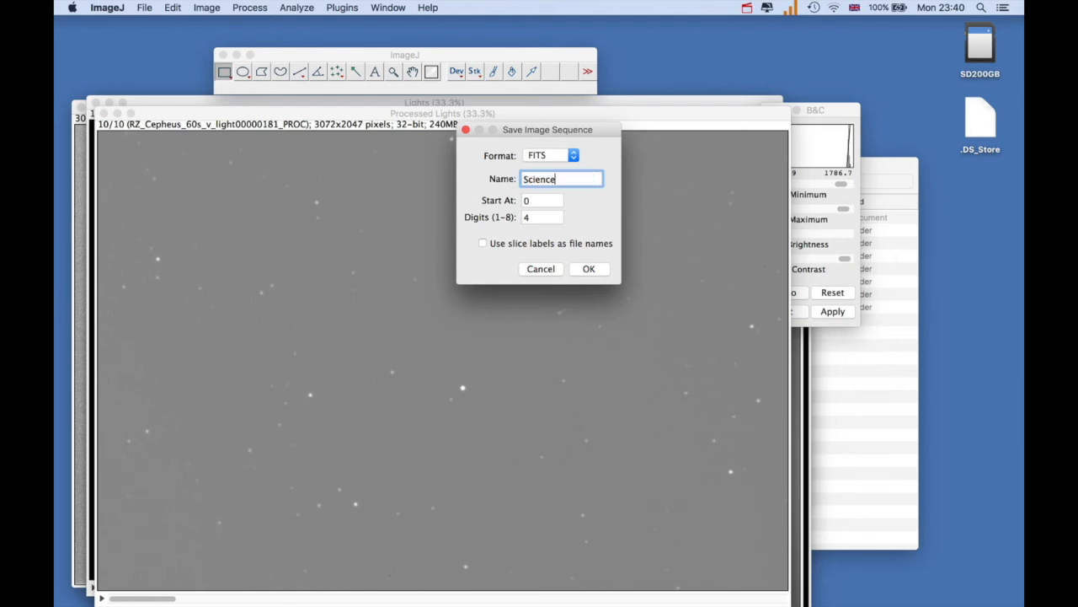
pyautogui.click(588, 269)
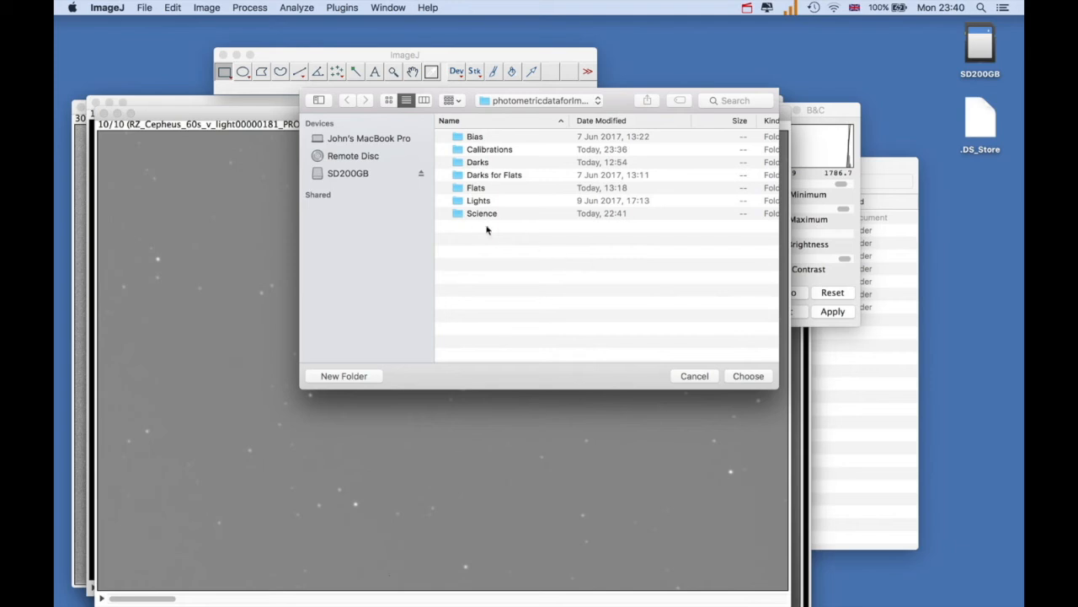
pyautogui.doubleClick(460, 216)
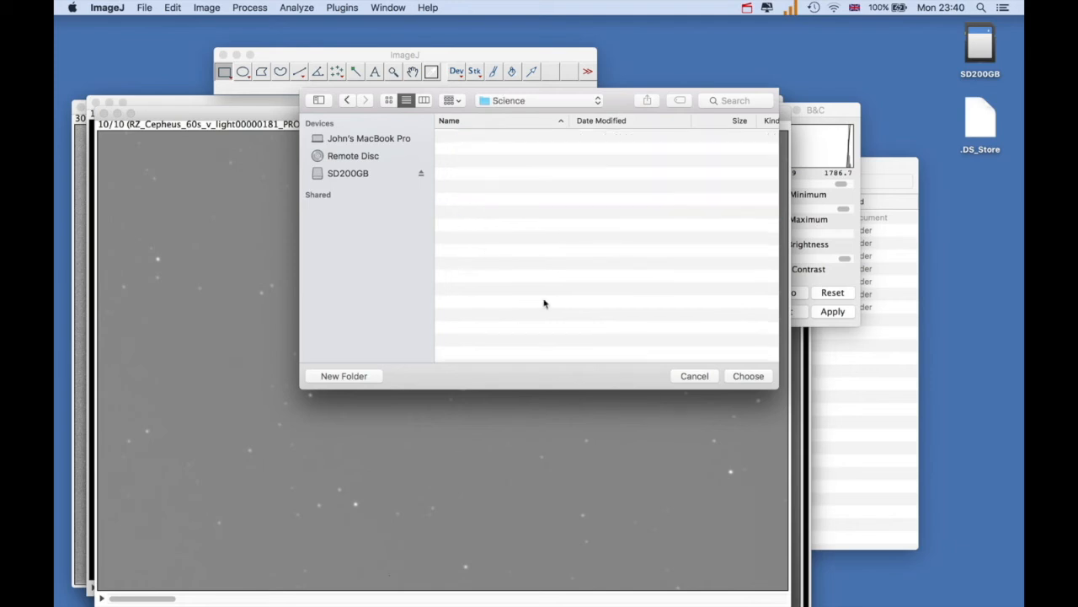
pyautogui.click(739, 381)
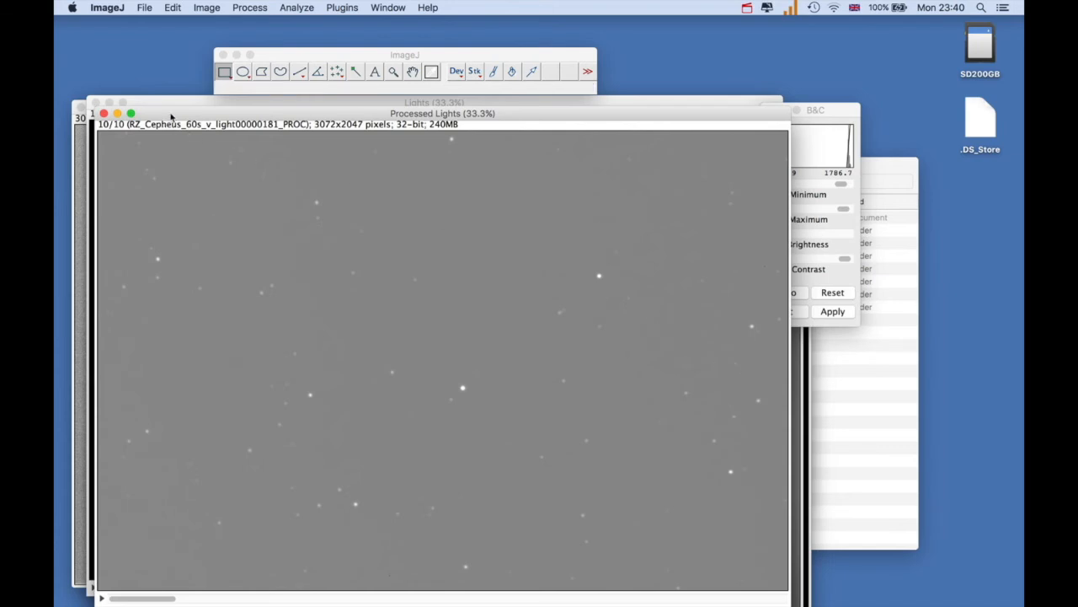
pyautogui.click(103, 113)
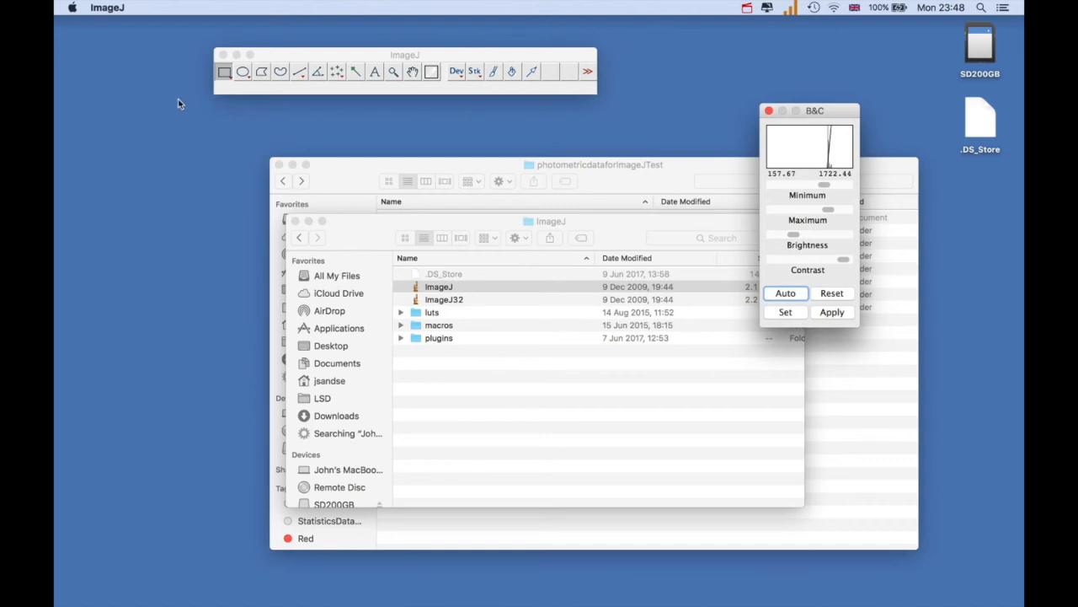
# Import all 10 images of the Science folder as an image sequence, sorted numerically by name
pyautogui.click(115, 9)
pyautogui.click(118, 10)
pyautogui.click(294, 59)
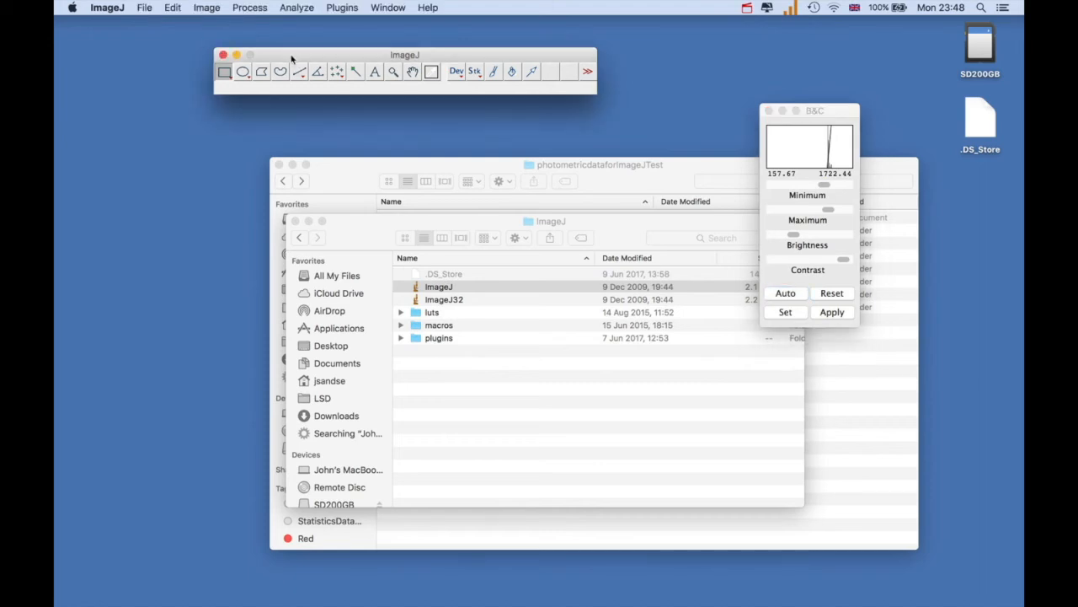
pyautogui.click(148, 10)
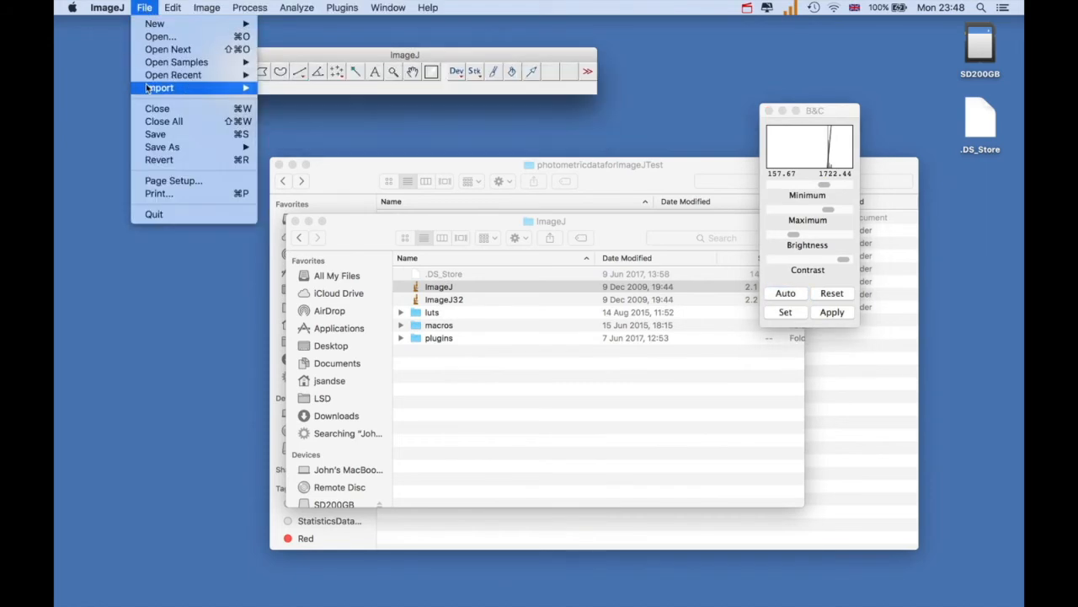
pyautogui.moveTo(147, 89)
pyautogui.click(286, 89)
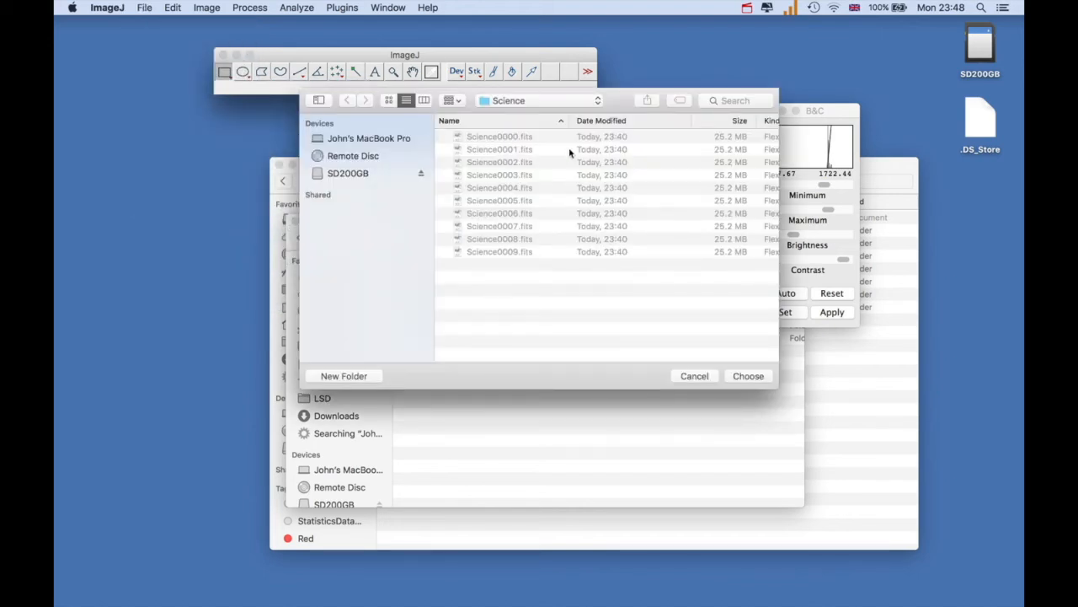
pyautogui.click(751, 378)
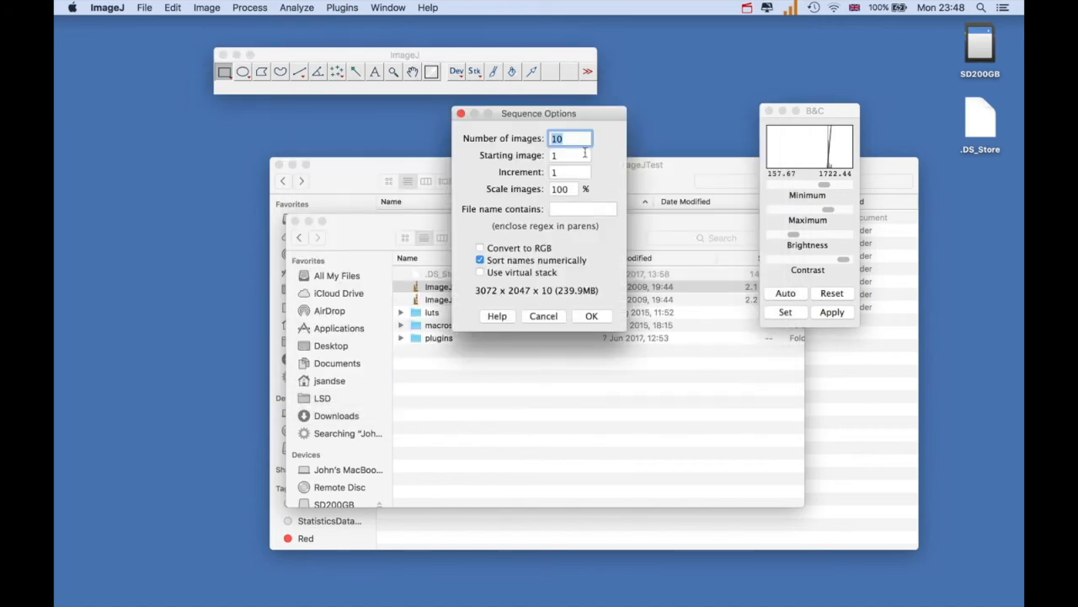
pyautogui.click(592, 316)
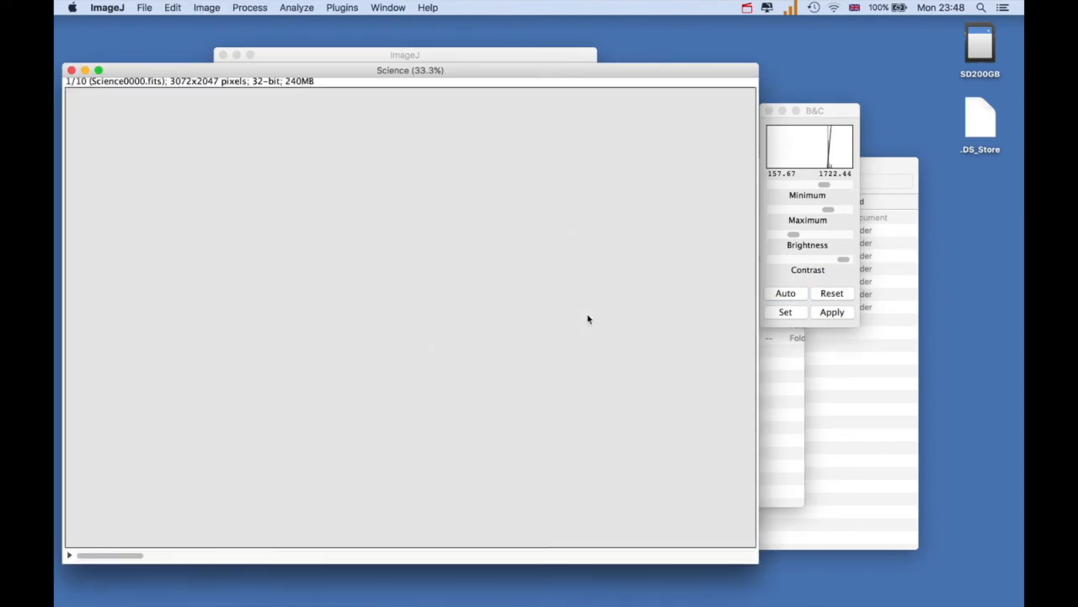
# Set the display range of the Science stack to a minimum of about -132 and a maximum of about 2128
pyautogui.click(834, 112)
pyautogui.moveTo(775, 184); pyautogui.dragTo(833, 209)
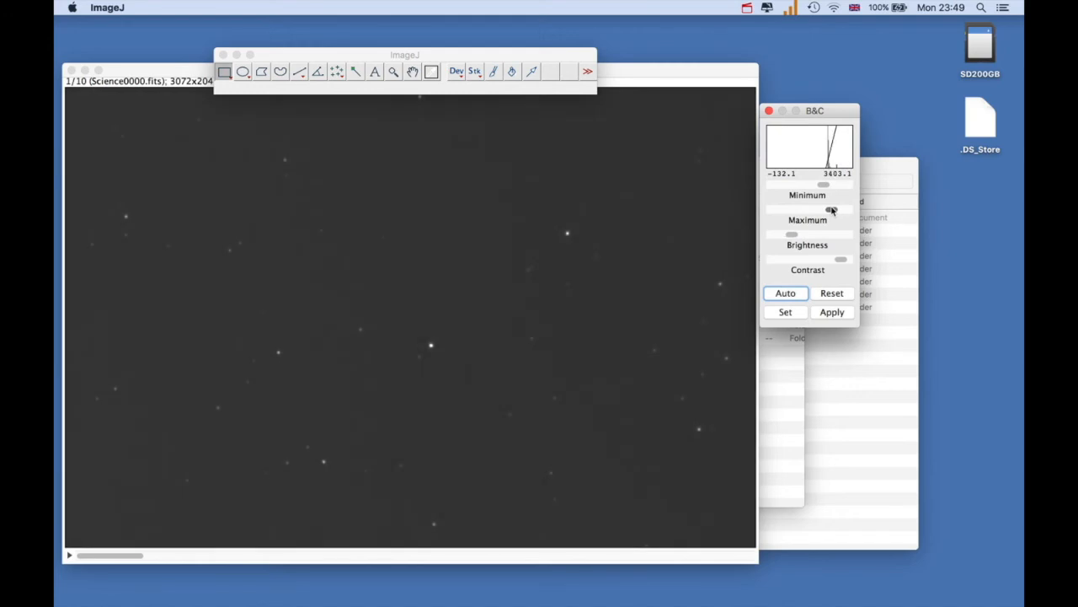
pyautogui.moveTo(832, 209); pyautogui.dragTo(829, 209)
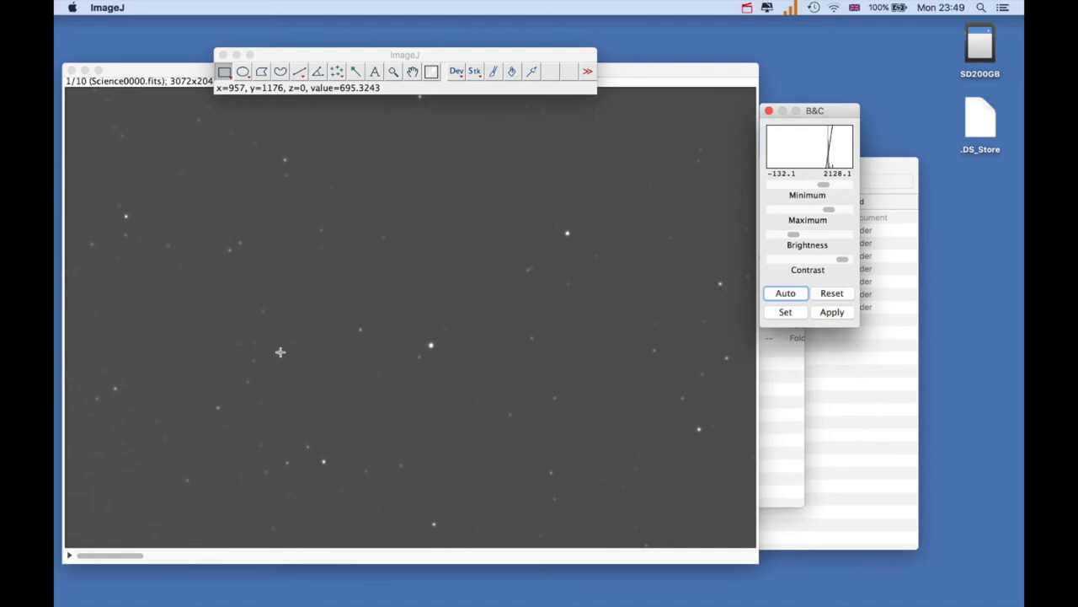
# Set the photometry aperture to object radius 25 with a background annulus of 30 to 35, and accept the other parameters with saturation level 55000
pyautogui.click(182, 65)
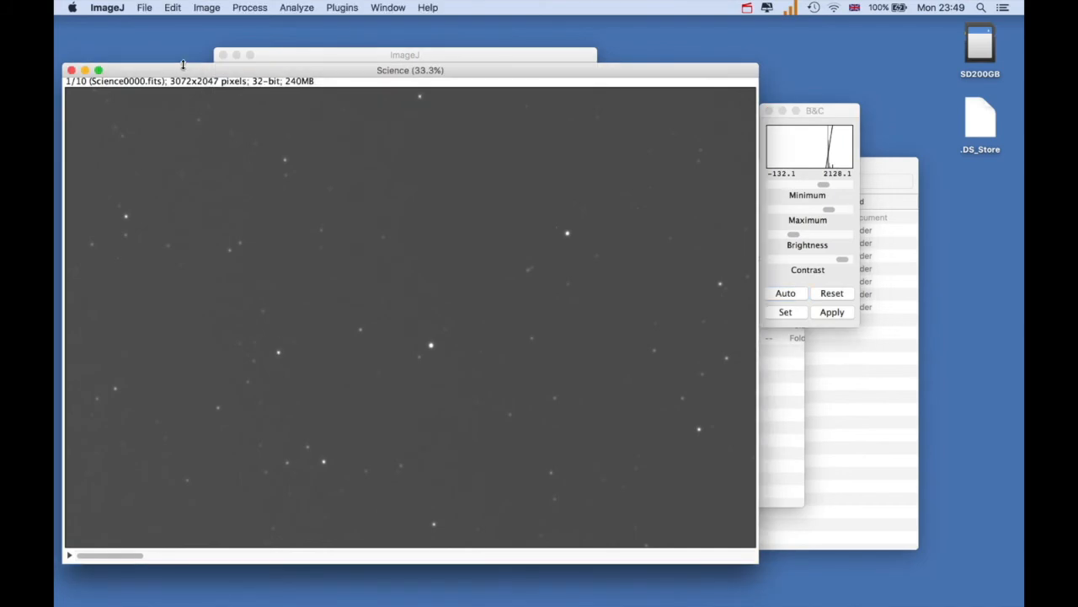
pyautogui.click(339, 9)
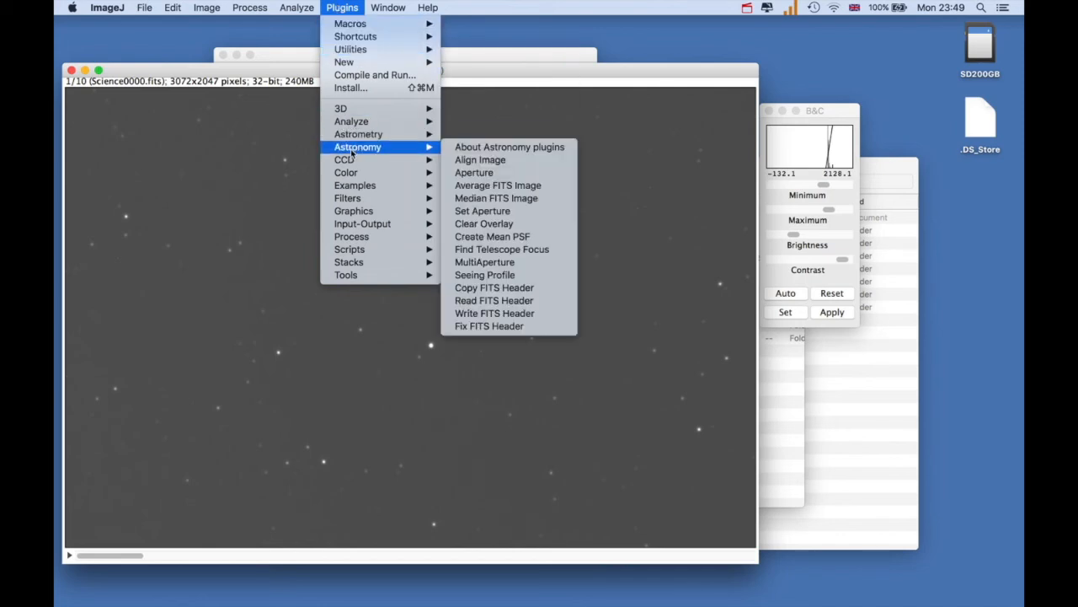
pyautogui.moveTo(412, 150)
pyautogui.click(475, 211)
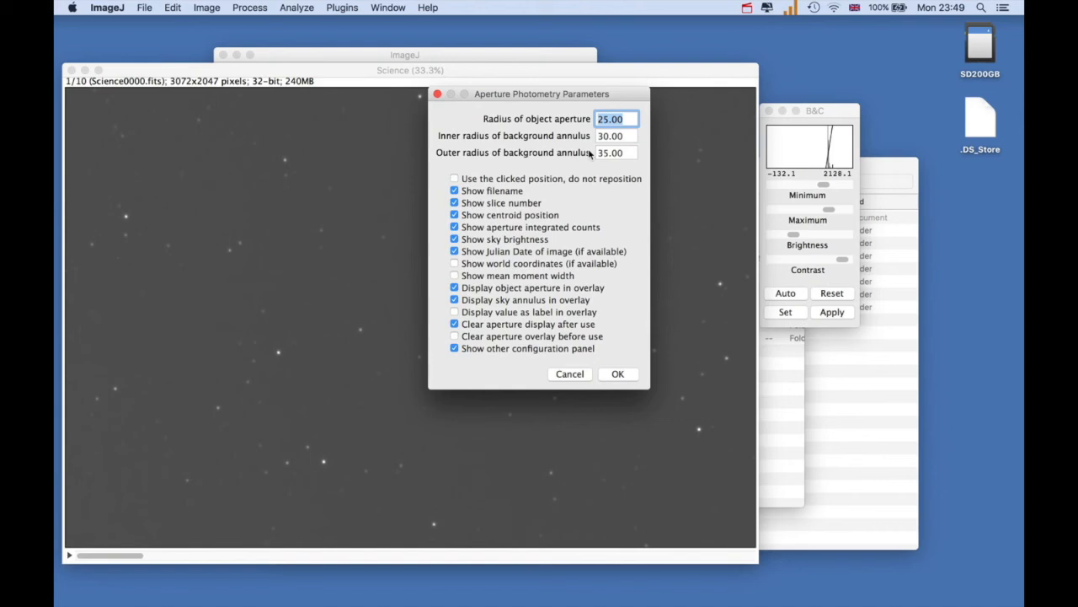
pyautogui.click(610, 375)
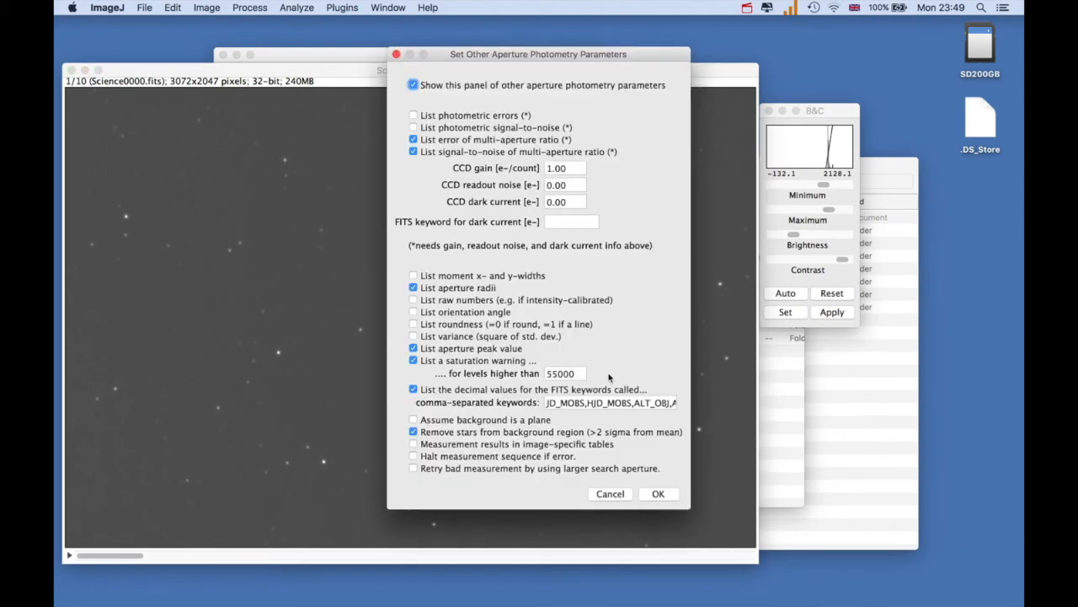
pyautogui.click(653, 493)
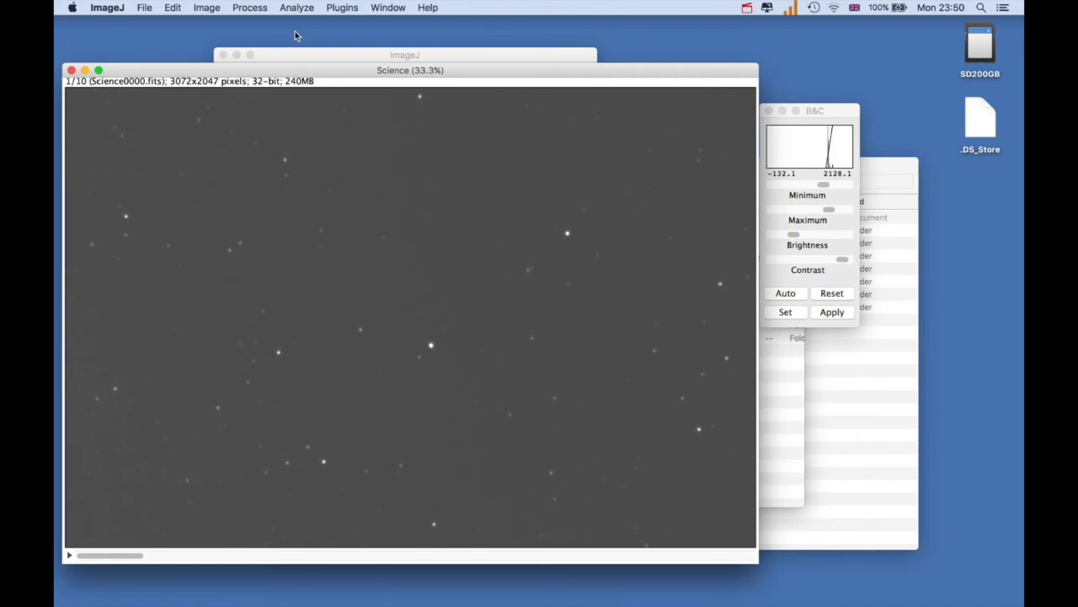
# Run MultiAperture on slices 1 to 10 with 2 apertures, placing 1 on the bright central star and 2 on the comparison star left of it
pyautogui.click(335, 10)
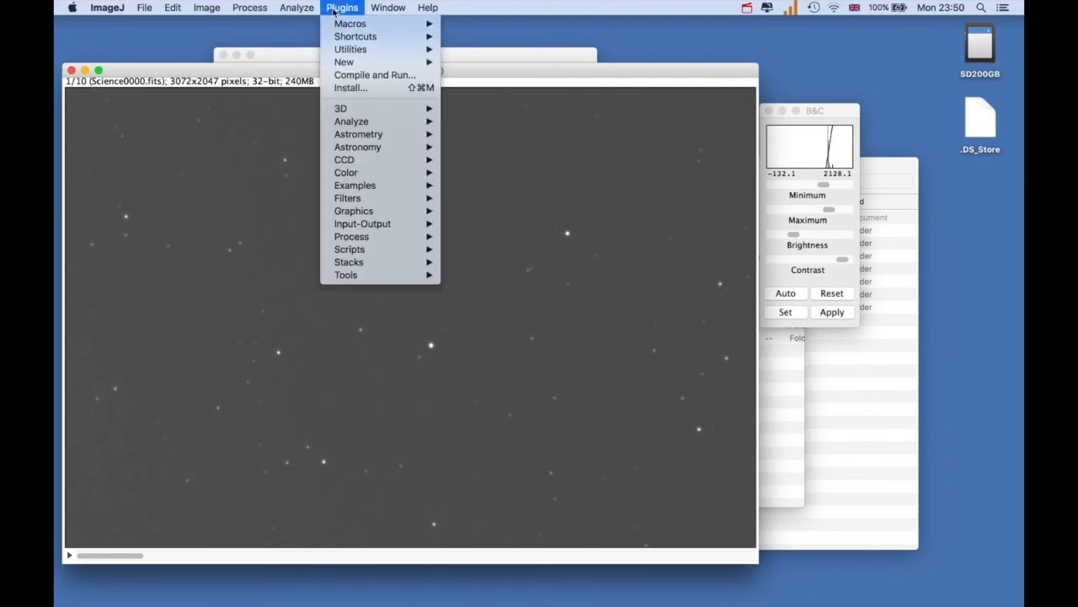
pyautogui.moveTo(356, 111)
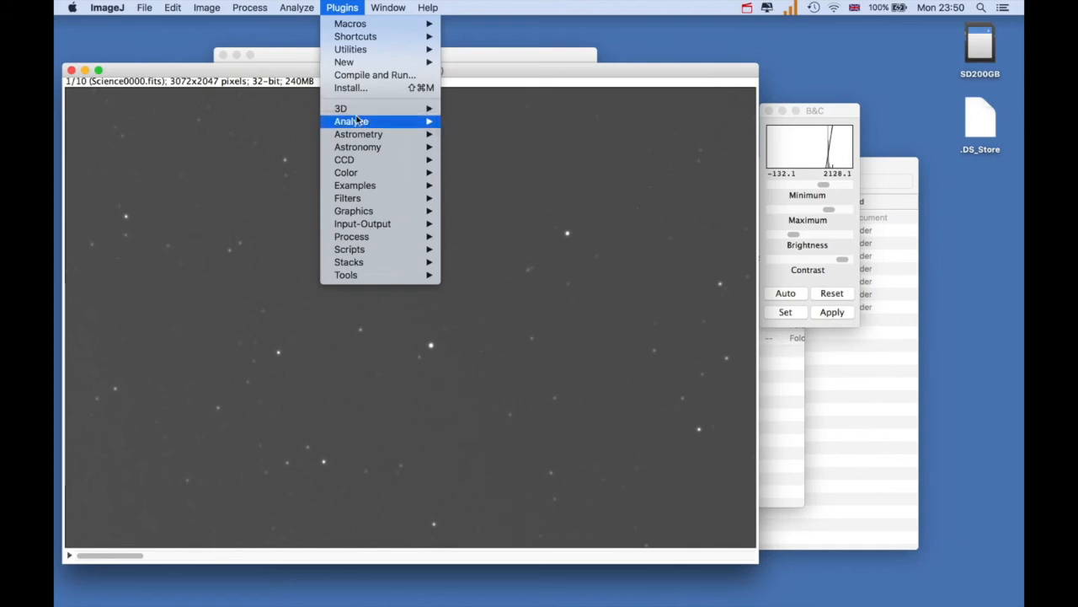
pyautogui.moveTo(362, 147)
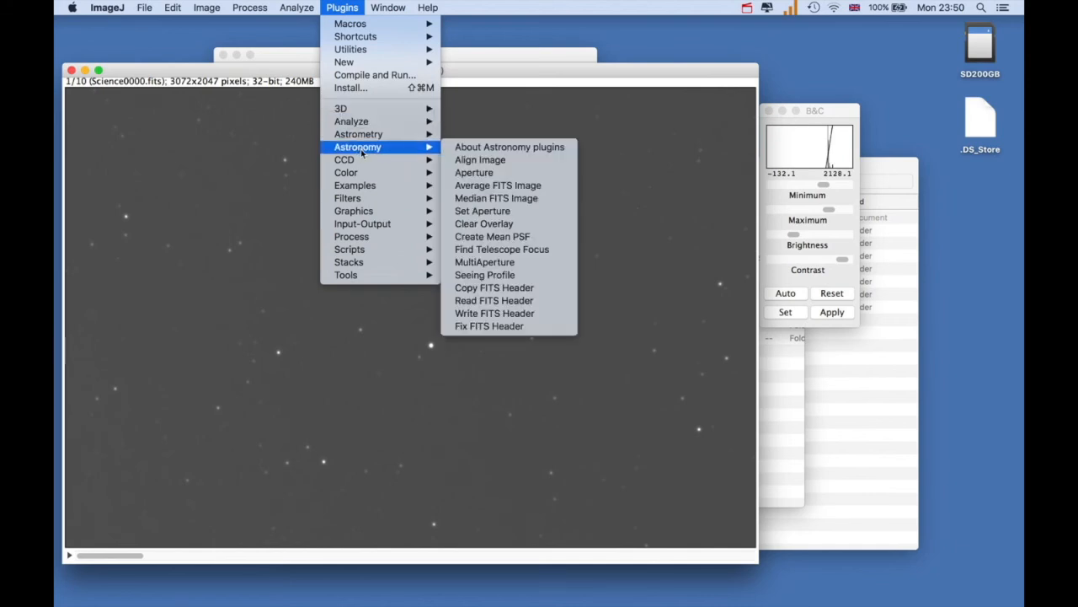
pyautogui.click(478, 263)
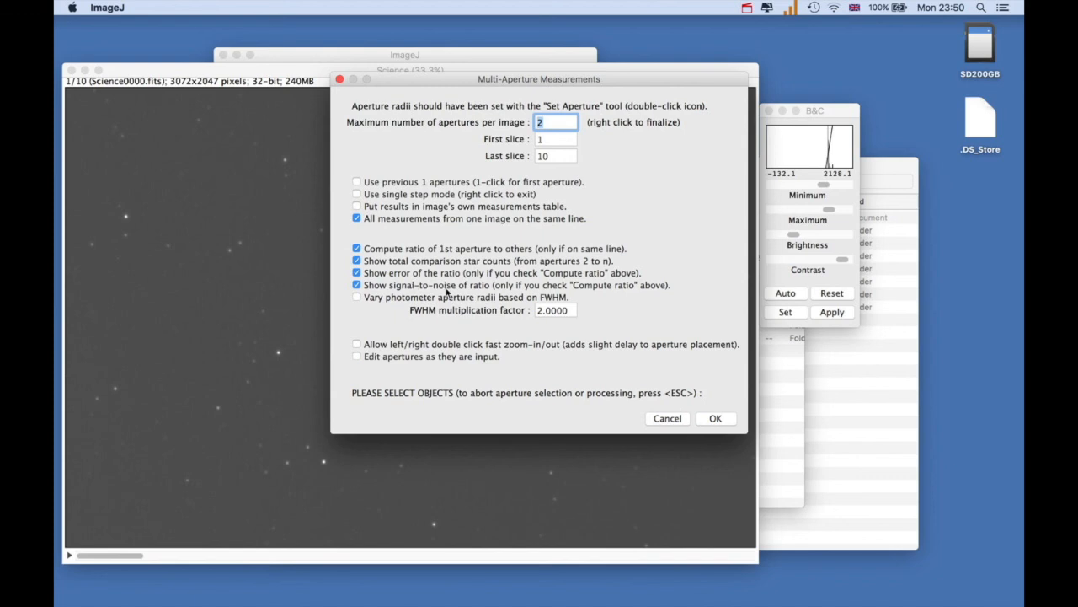
pyautogui.click(712, 419)
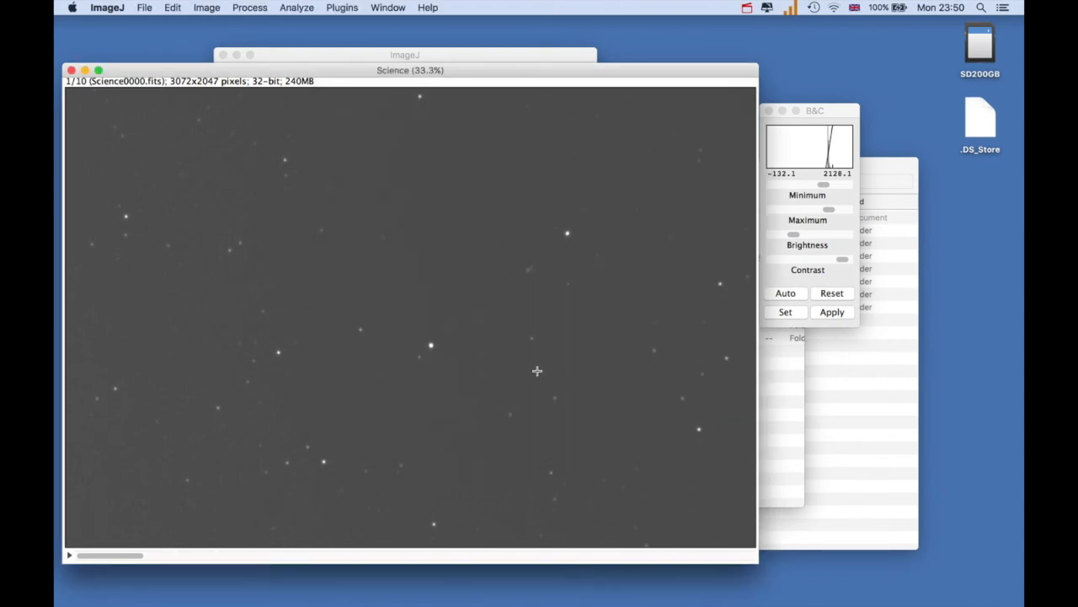
pyautogui.click(431, 344)
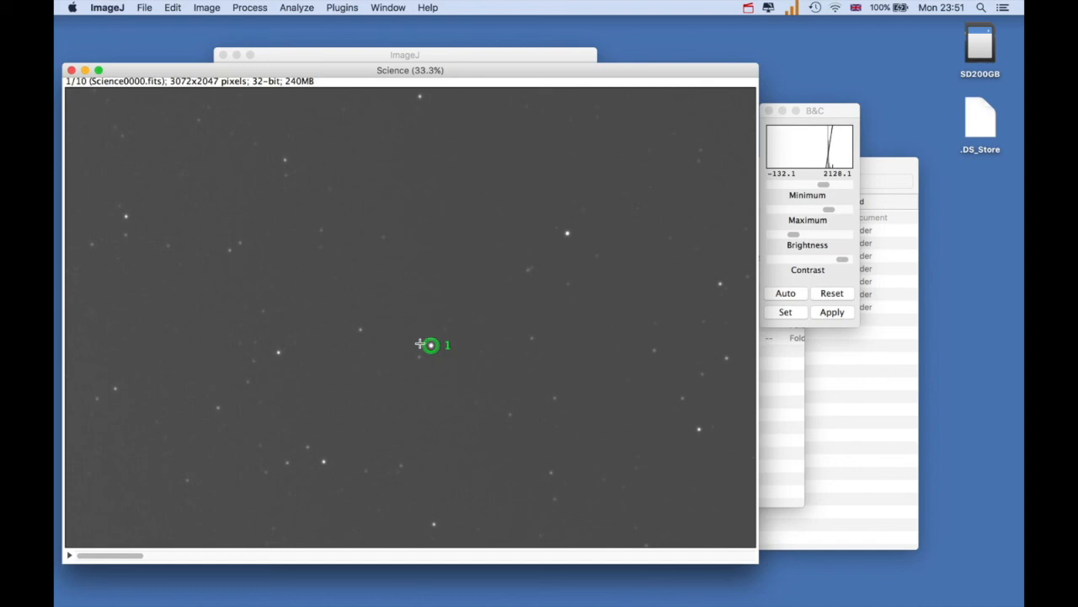
pyautogui.click(278, 352)
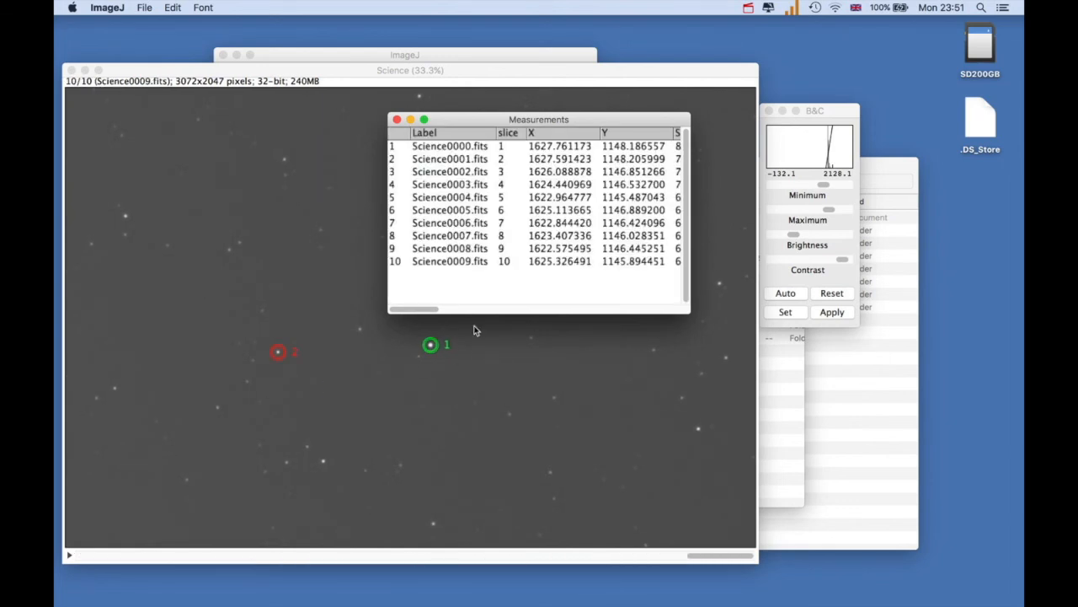
# Widen the Measurements table and examine its position, source, airmass, ratio, error, signal-to-noise and comparison count columns
pyautogui.moveTo(386, 126); pyautogui.dragTo(140, 145)
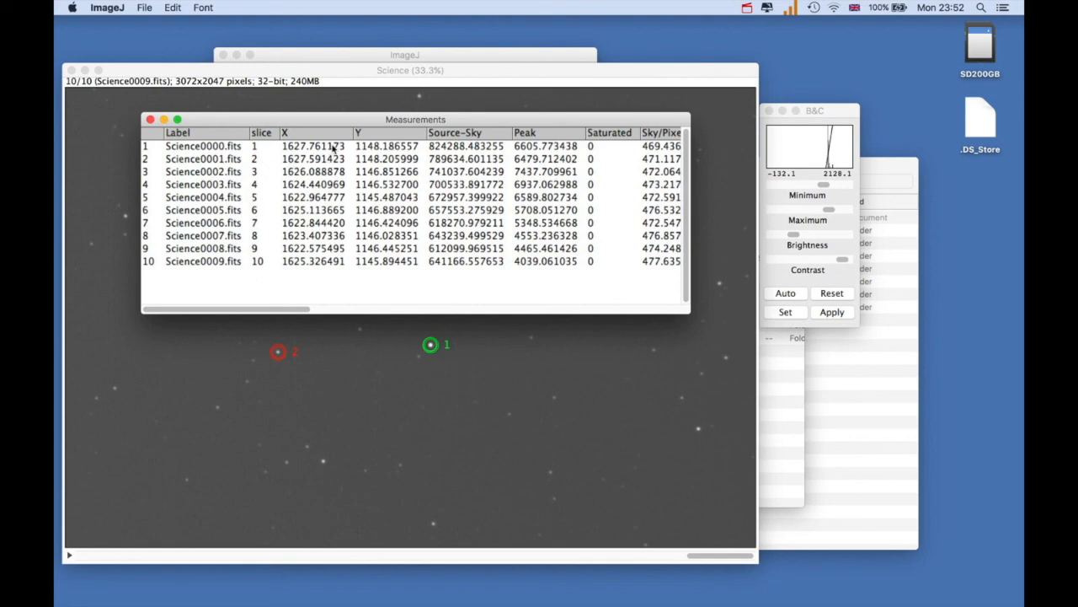
pyautogui.moveTo(285, 311); pyautogui.dragTo(426, 327)
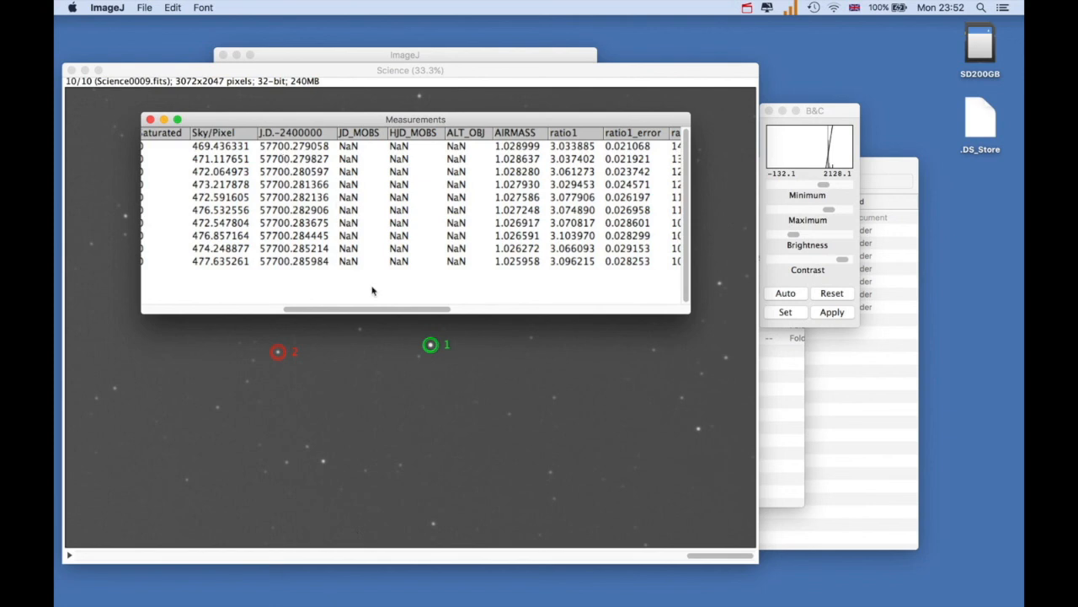
pyautogui.moveTo(372, 312); pyautogui.dragTo(435, 328)
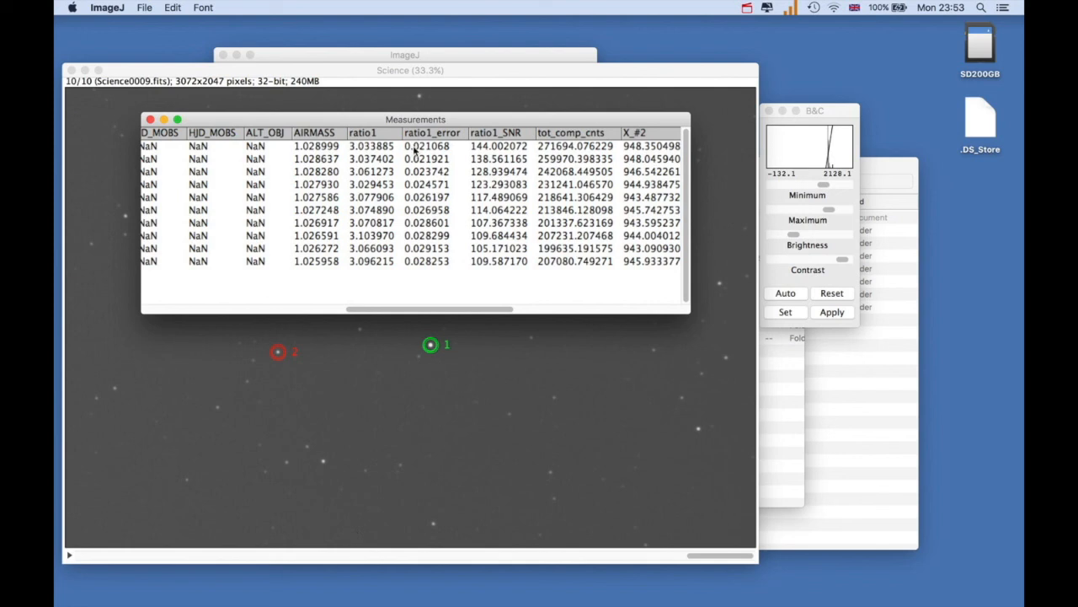
pyautogui.moveTo(421, 311); pyautogui.dragTo(458, 312)
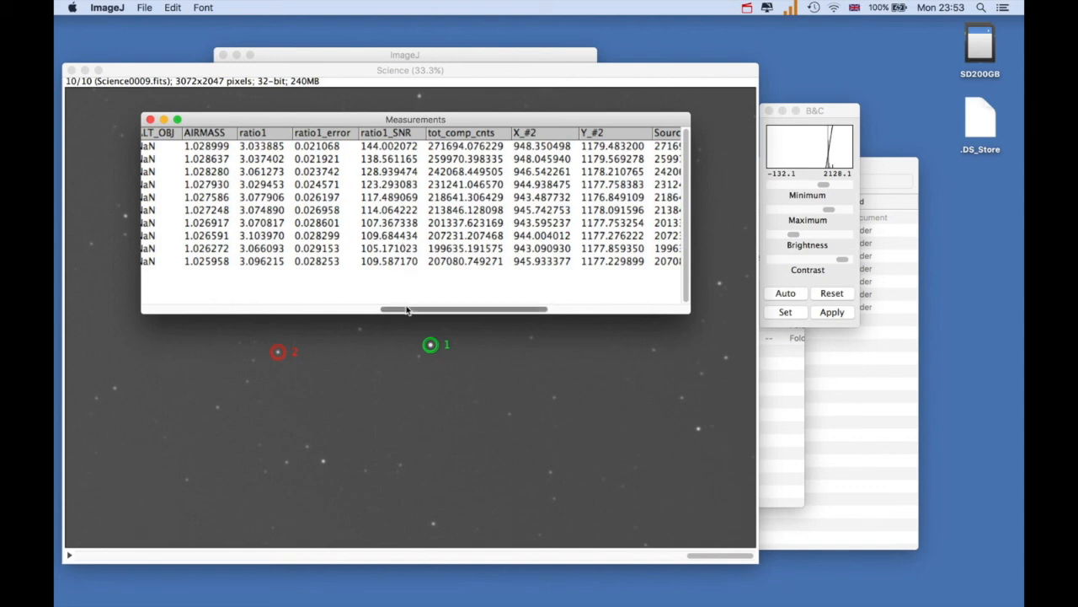
pyautogui.moveTo(407, 311); pyautogui.dragTo(156, 310)
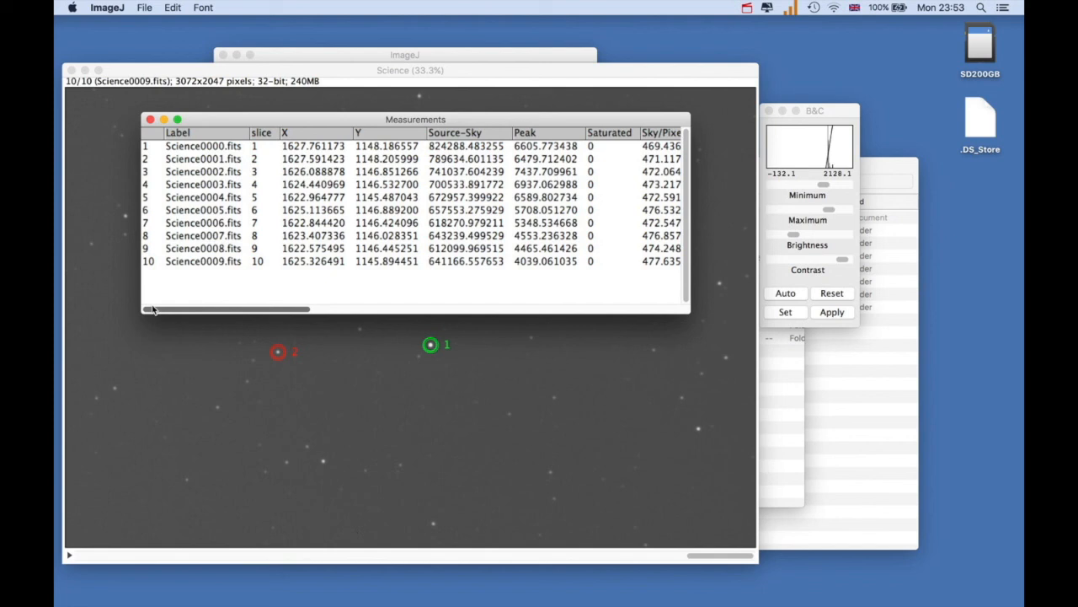